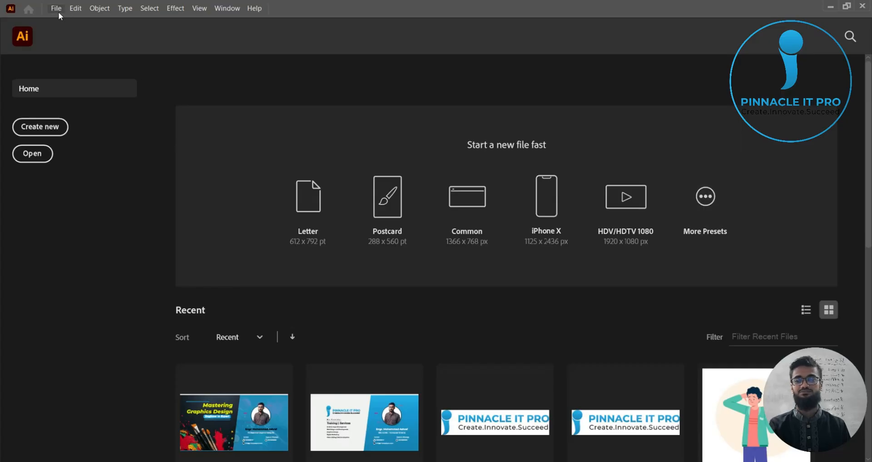
Step: Create a new 1200 x 1200 px document in pixels
left_click(55, 9)
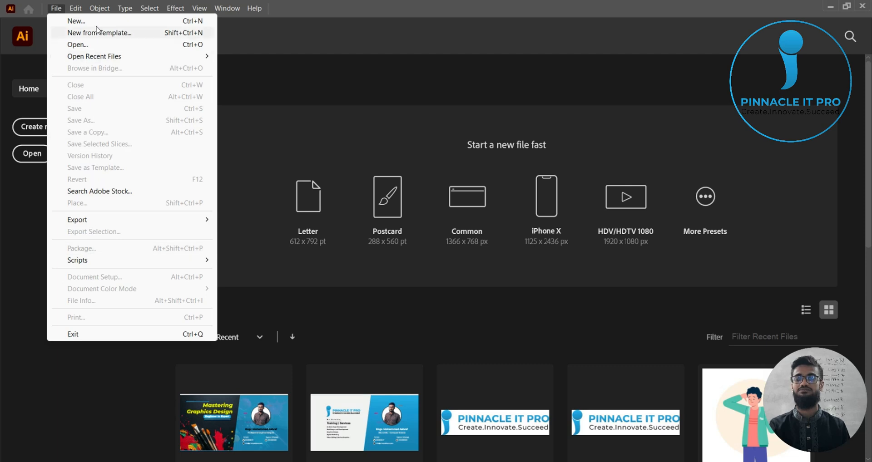
left_click(122, 21)
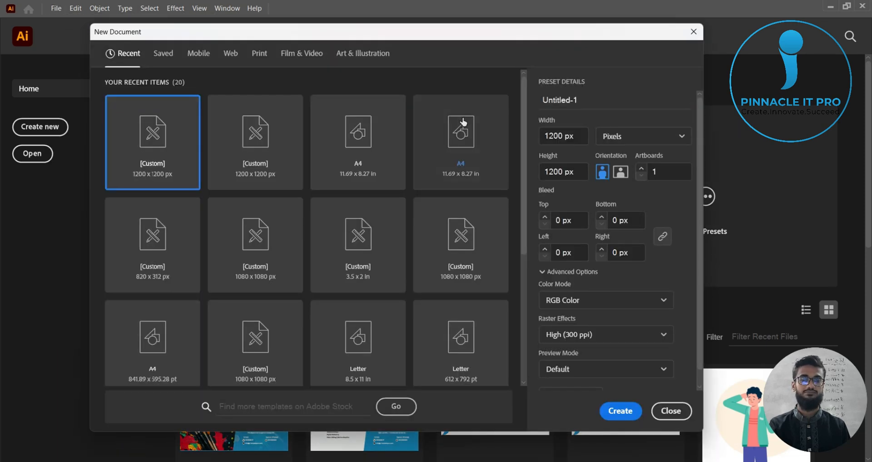
left_click(620, 412)
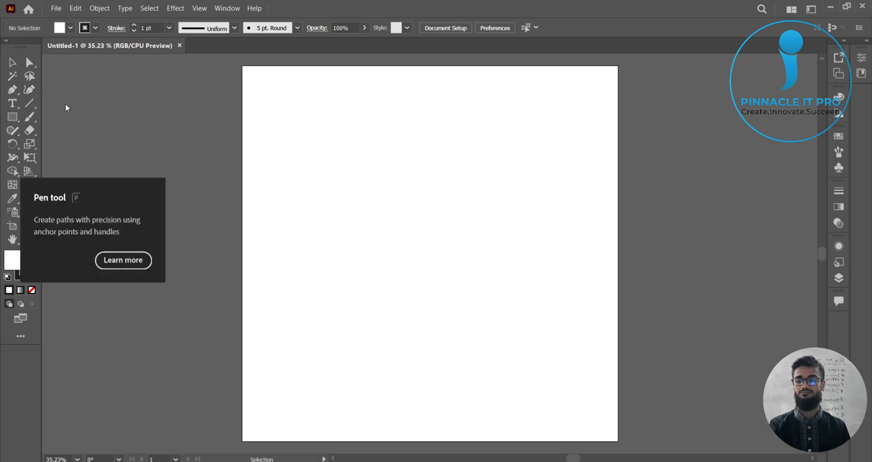
right_click(14, 94)
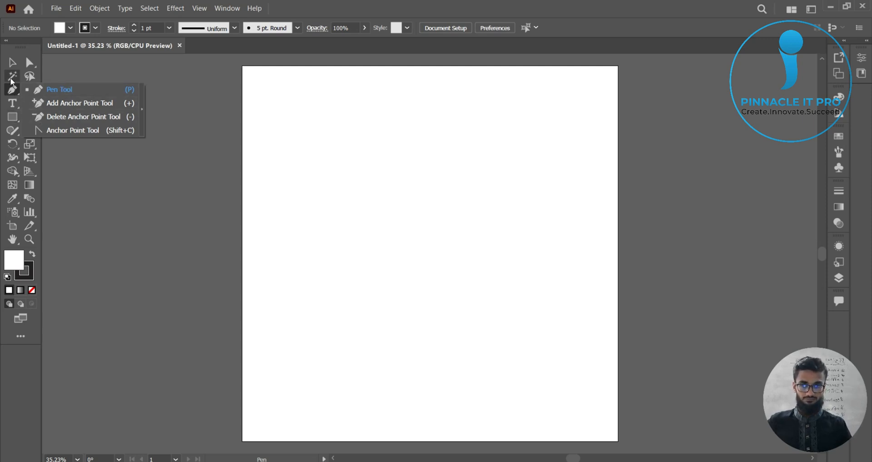
left_click(13, 65)
left_click(13, 64)
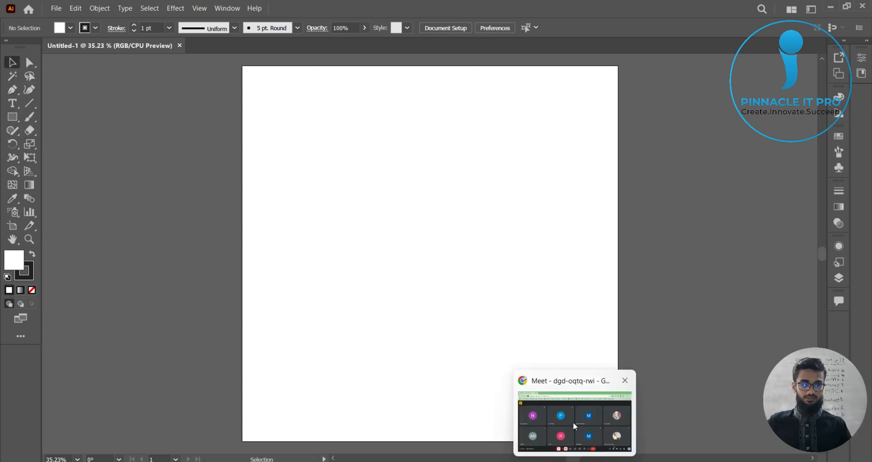
Step: Switch to the Google Meet call, share the entire screen, and return to Illustrator
left_click(573, 423)
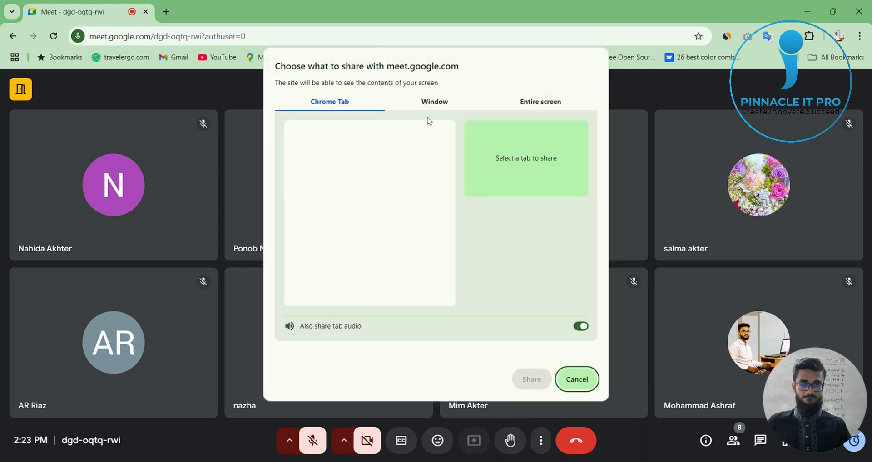
left_click(518, 107)
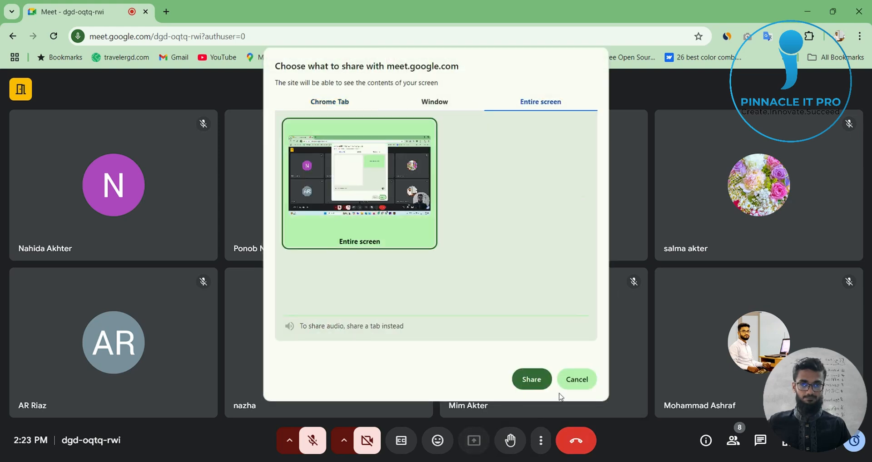
left_click(532, 380)
left_click(537, 445)
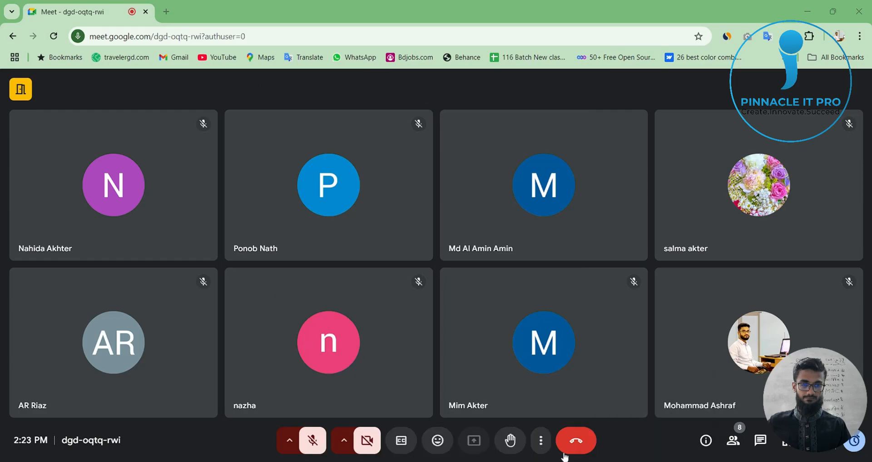
key("alt+Tab")
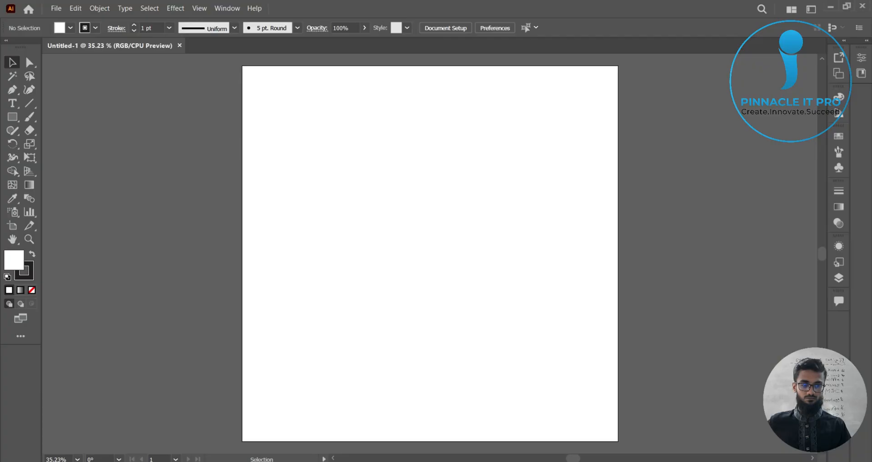
left_click(18, 97)
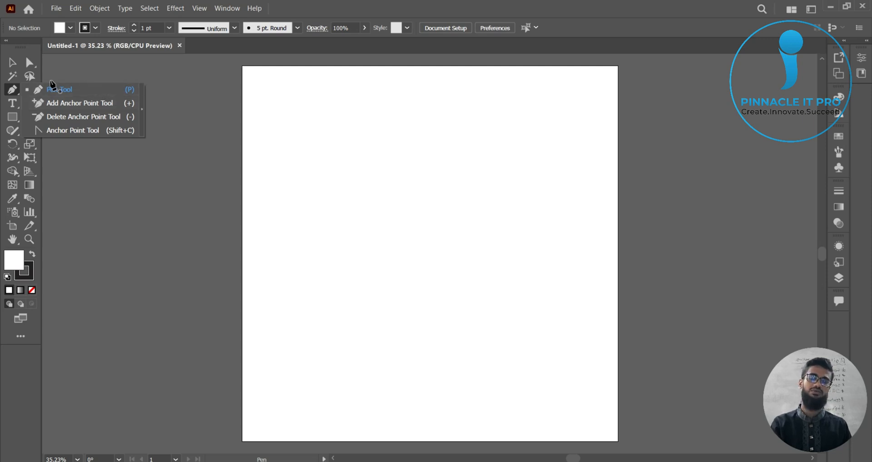
left_click(13, 90)
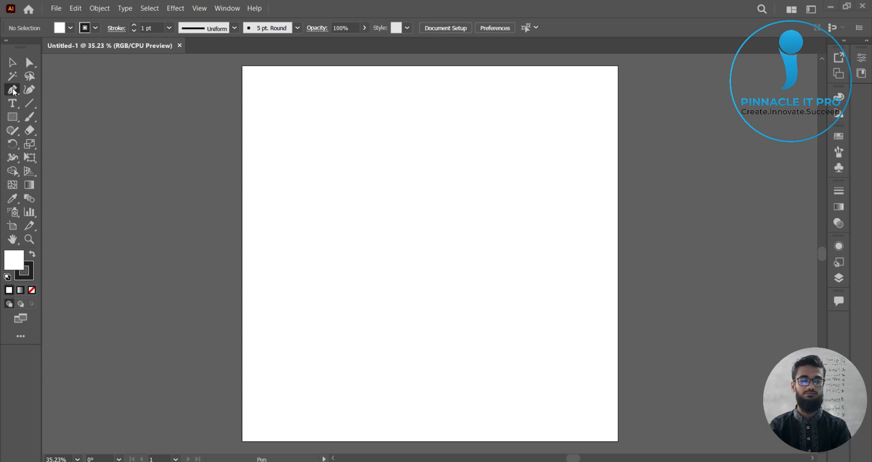
left_click(12, 63)
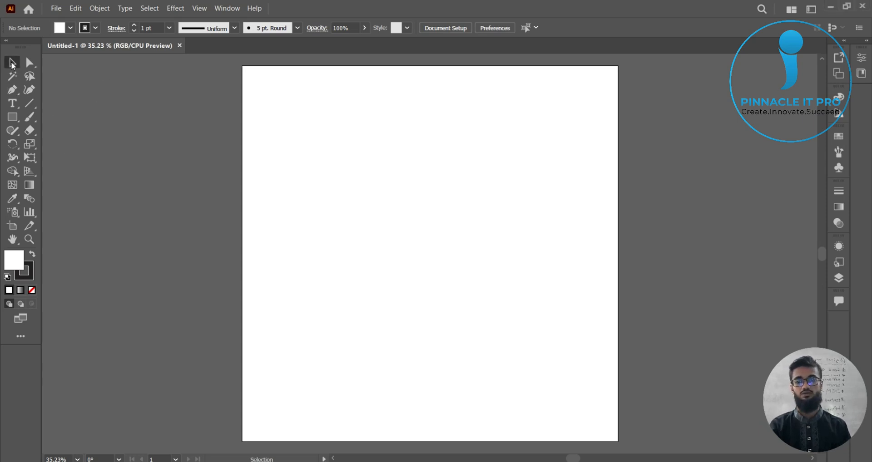
left_click(14, 92)
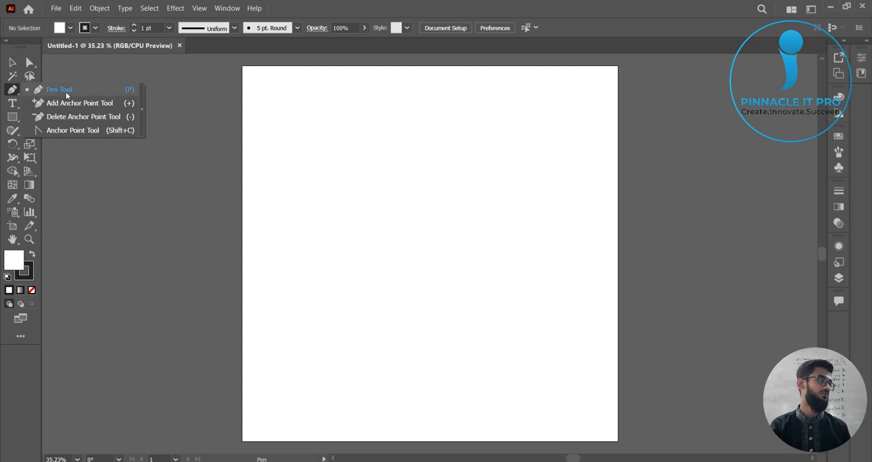
left_click(16, 96)
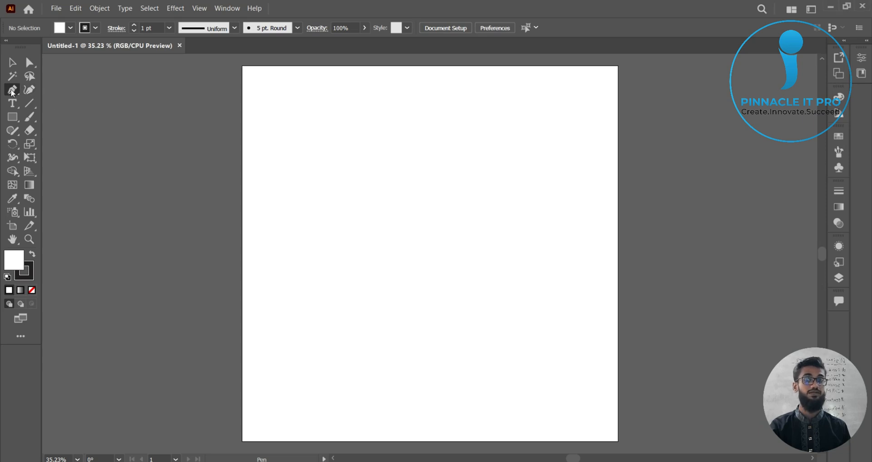
left_click(15, 93)
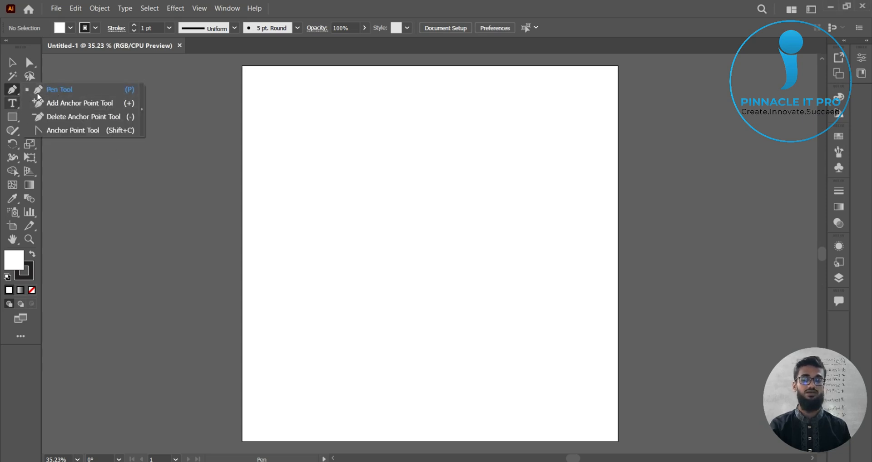
left_click(57, 89)
scroll(312, 281, "down", 1)
left_click_drag(347, 295, 346, 268)
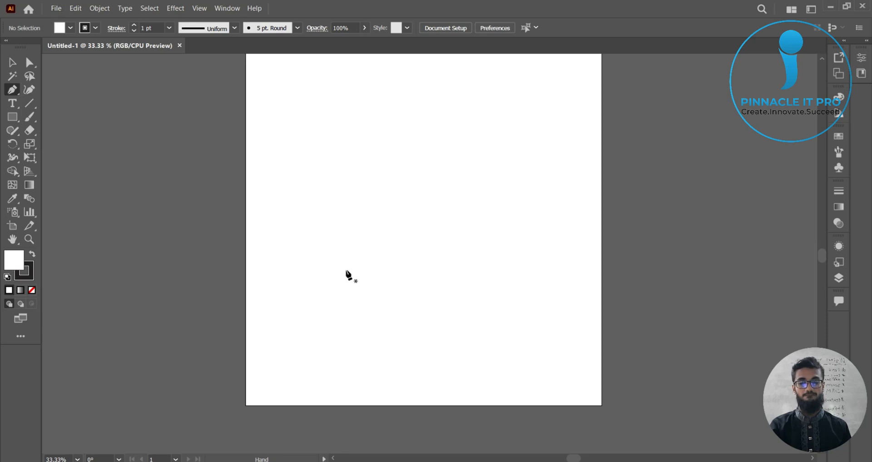
left_click(12, 90)
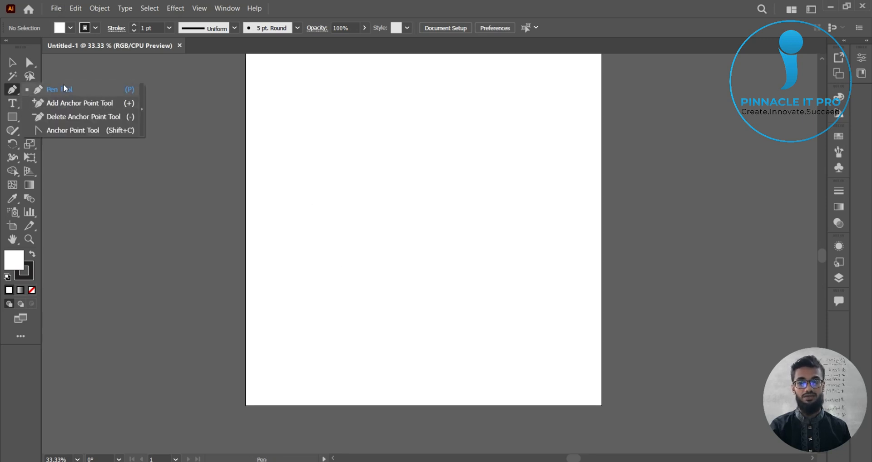
Step: Draw a closed four-sided trapezoid, narrower at the top, in the artboard's upper half with the Pen tool
left_click(57, 90)
scroll(353, 180, "up", 1)
scroll(360, 186, "down", 1)
left_click_drag(440, 197, 439, 225)
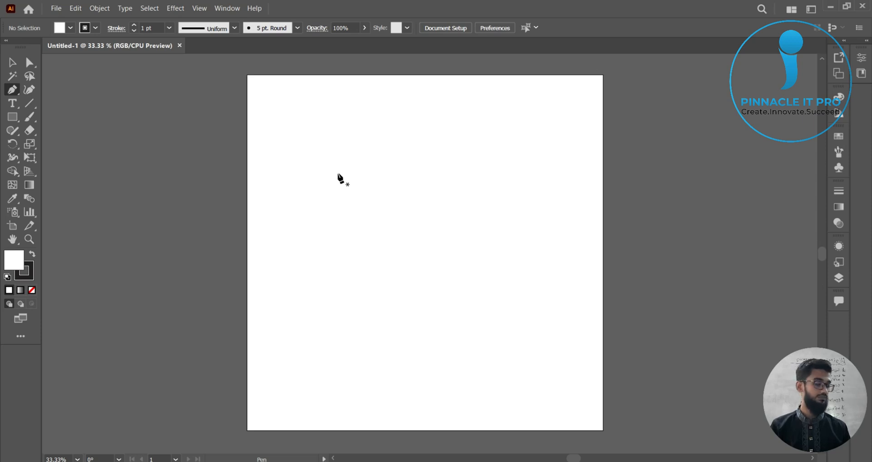
left_click(337, 174)
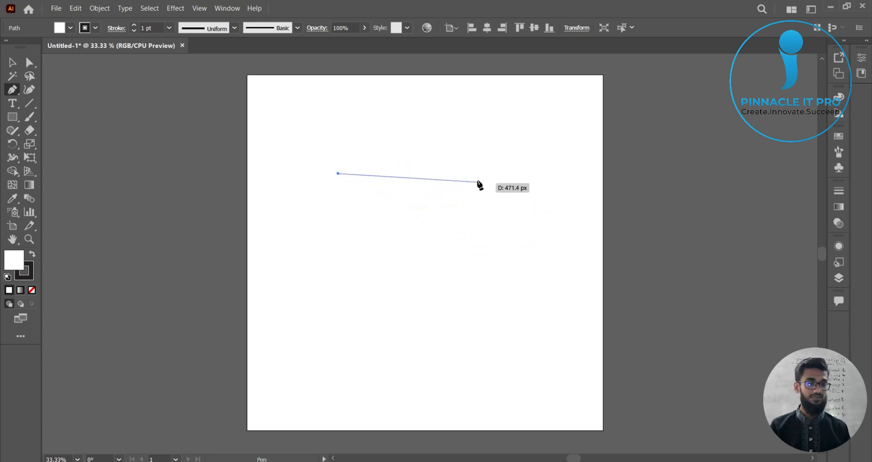
left_click(477, 173)
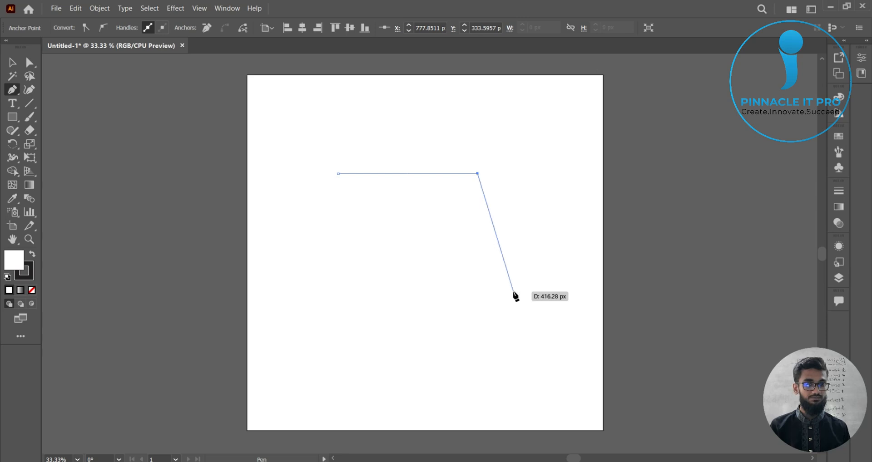
left_click(513, 291)
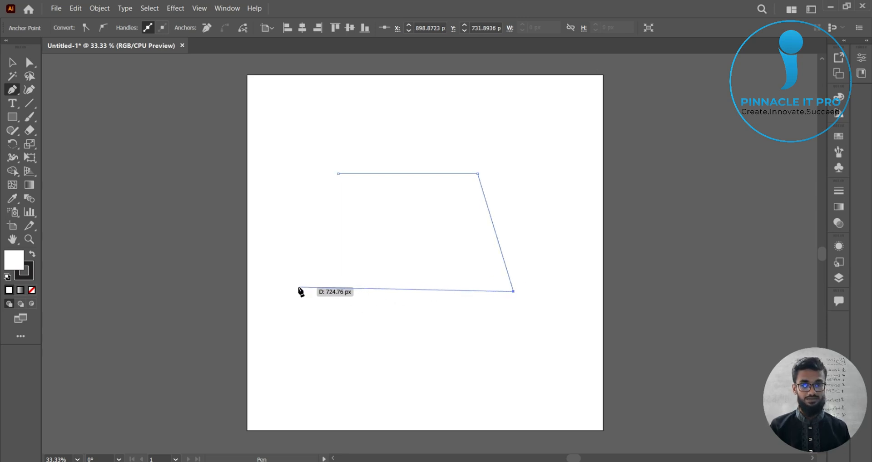
left_click(298, 287)
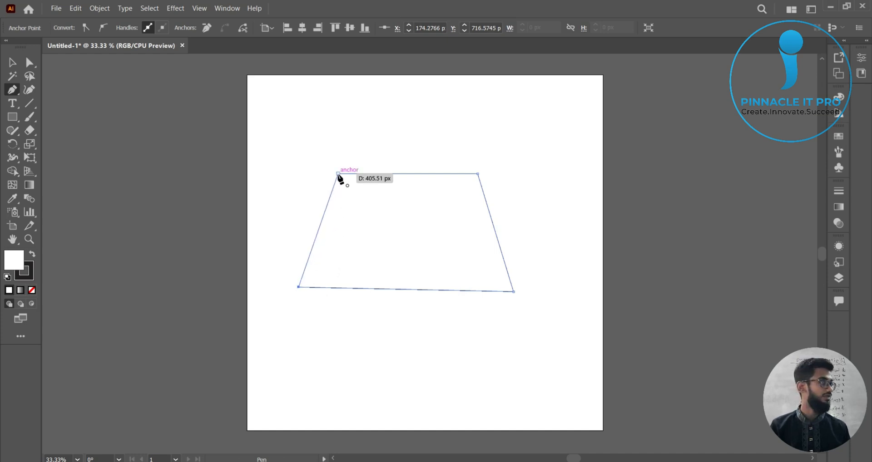
left_click(338, 175)
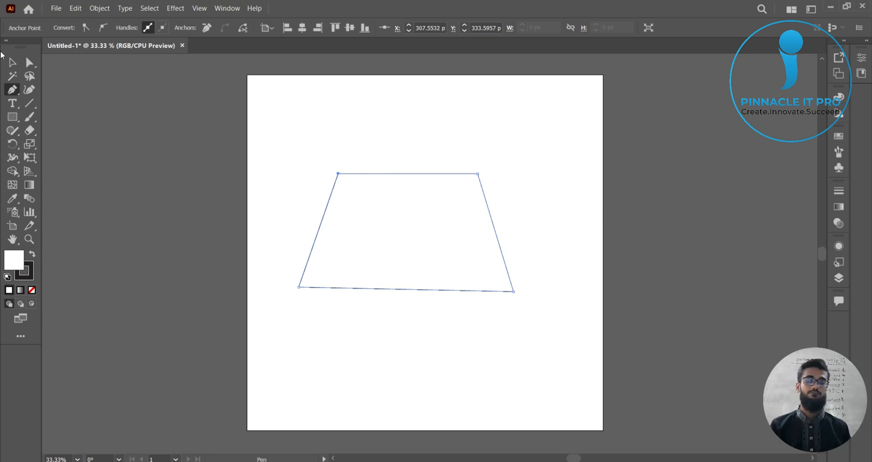
Step: Move the trapezoid up the artboard and enlarge it by dragging a corner of its bounding box
left_click(12, 63)
left_click(308, 137)
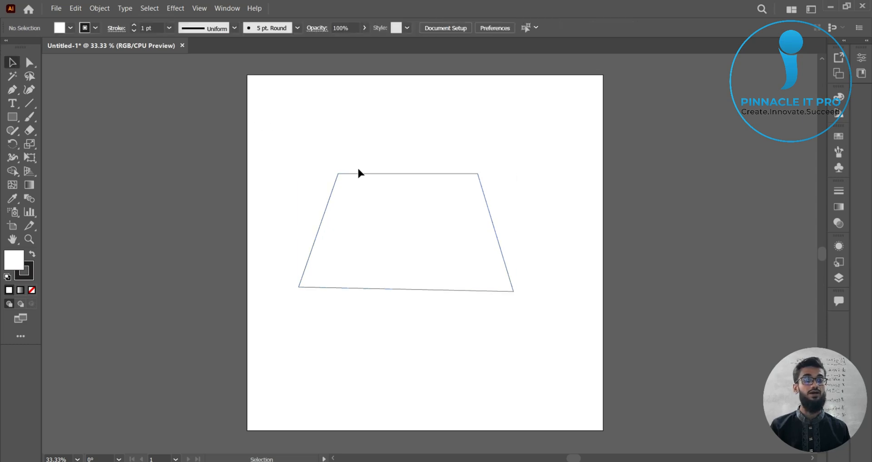
left_click_drag(361, 173, 360, 131)
left_click(572, 209)
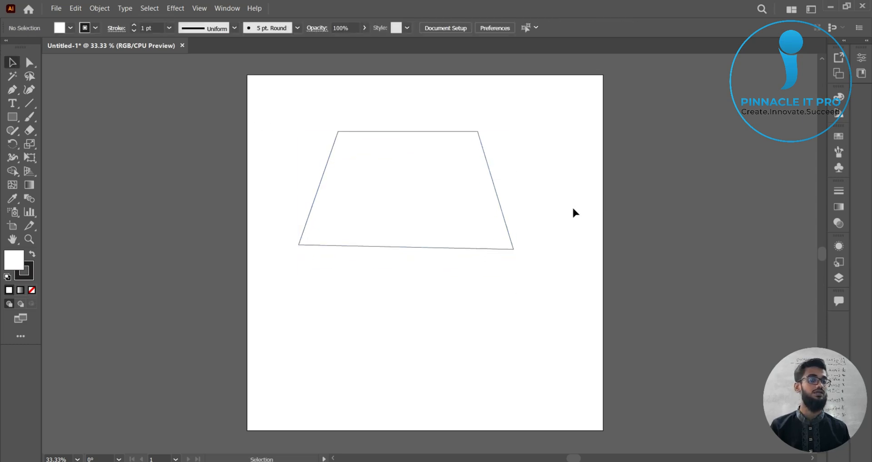
left_click_drag(498, 198, 540, 170)
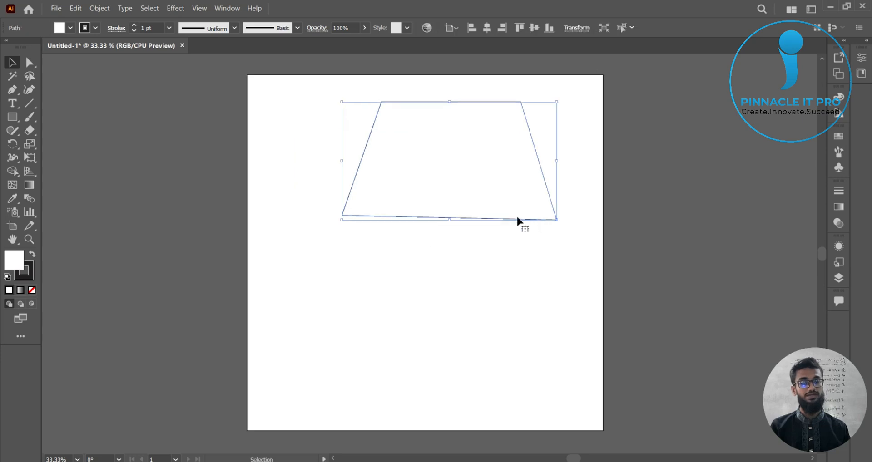
left_click_drag(342, 220, 253, 312)
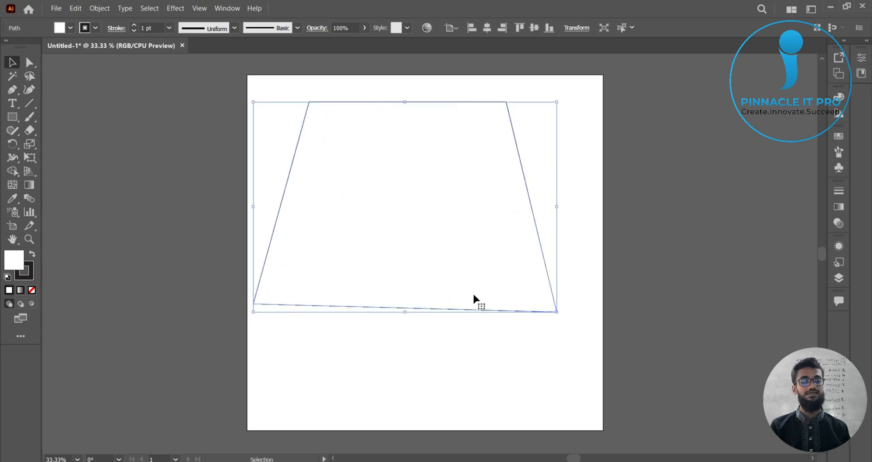
left_click_drag(453, 309, 480, 256)
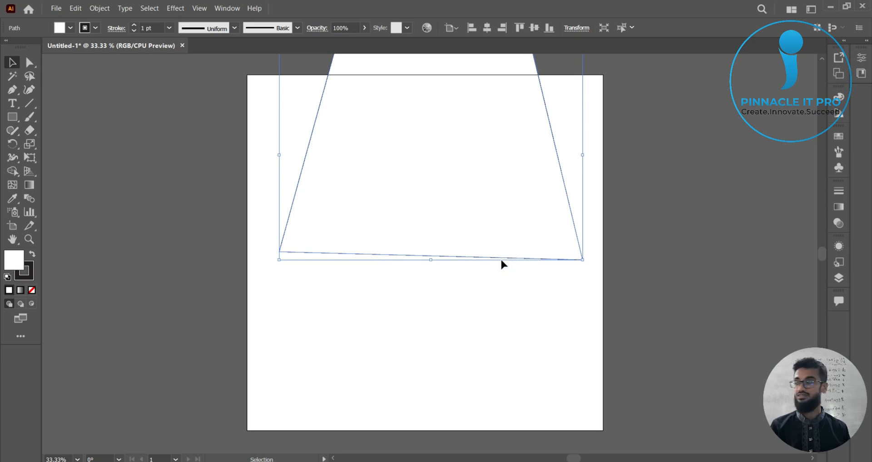
Step: Move and resize the trapezoid so it sits on the pasteboard beside the artboard, then deselect it
left_click(504, 330)
left_click(515, 259)
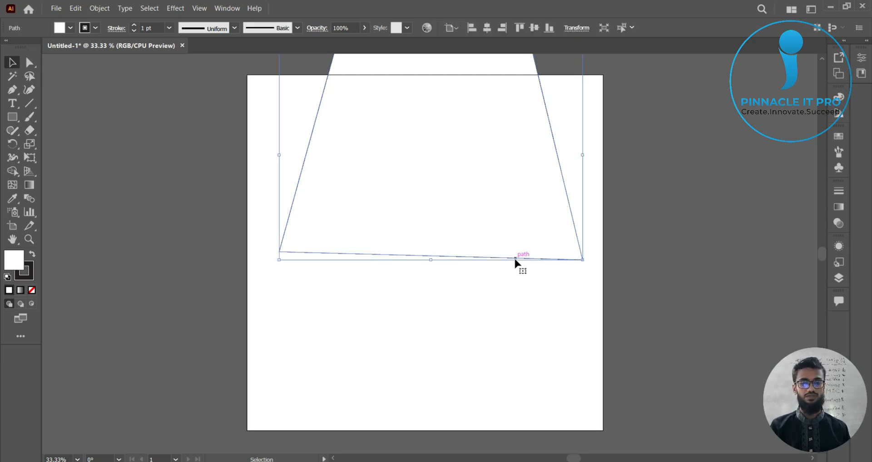
left_click_drag(482, 131, 703, 198)
left_click_drag(501, 119, 649, 216)
left_click_drag(714, 271, 689, 178)
left_click(703, 347)
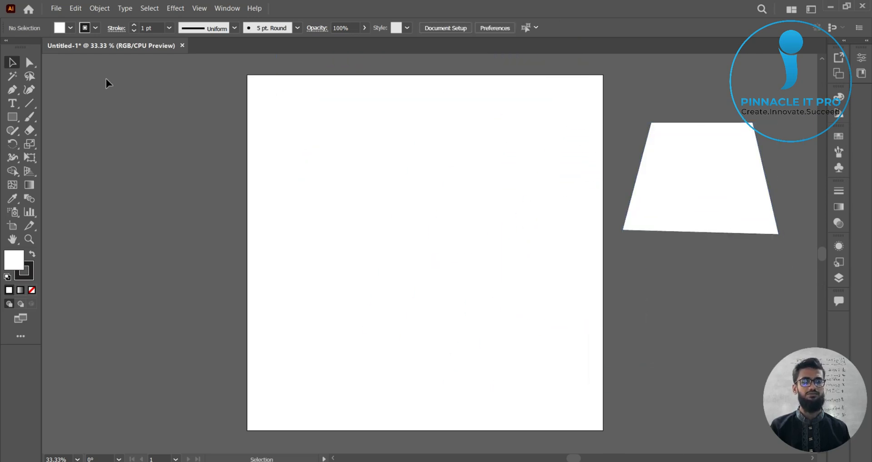
Step: Draw a closed right triangle with the Pen tool through the artboard's top-left, bottom-right and bottom-left corners
left_click(12, 90)
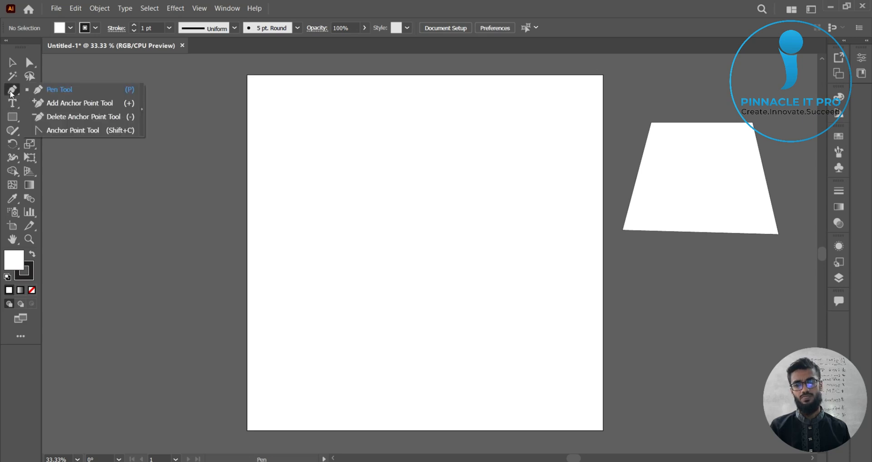
left_click(44, 89)
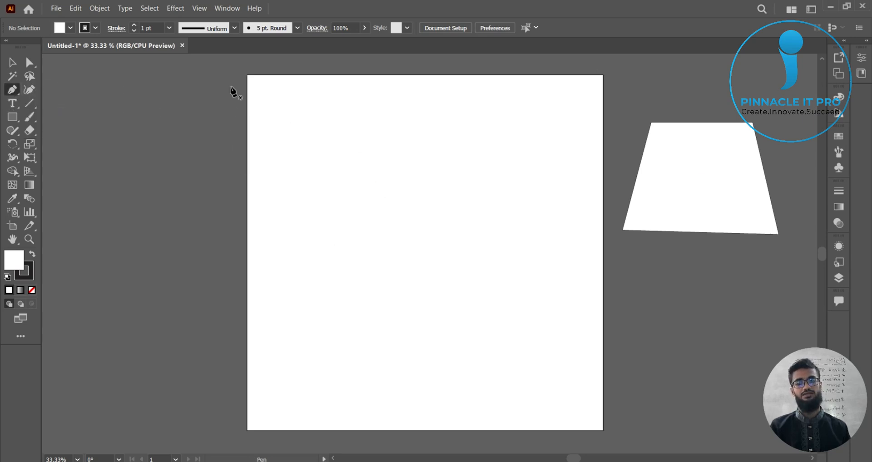
left_click(246, 75)
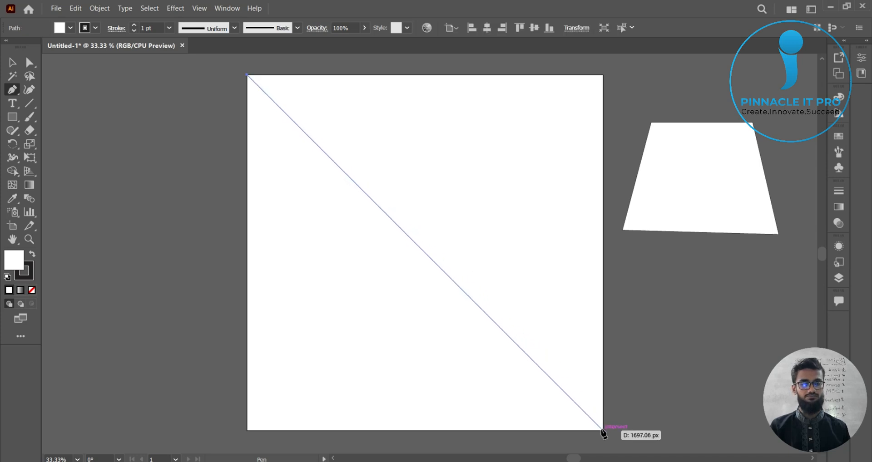
left_click(602, 430)
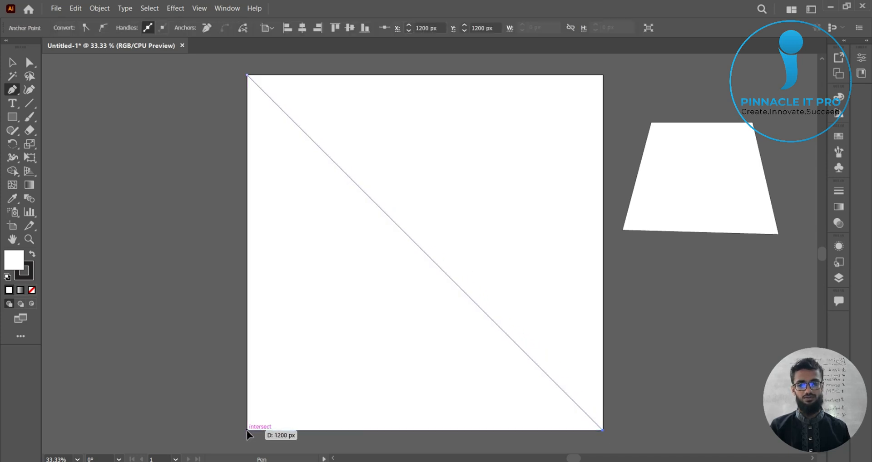
left_click(247, 431)
left_click(248, 76)
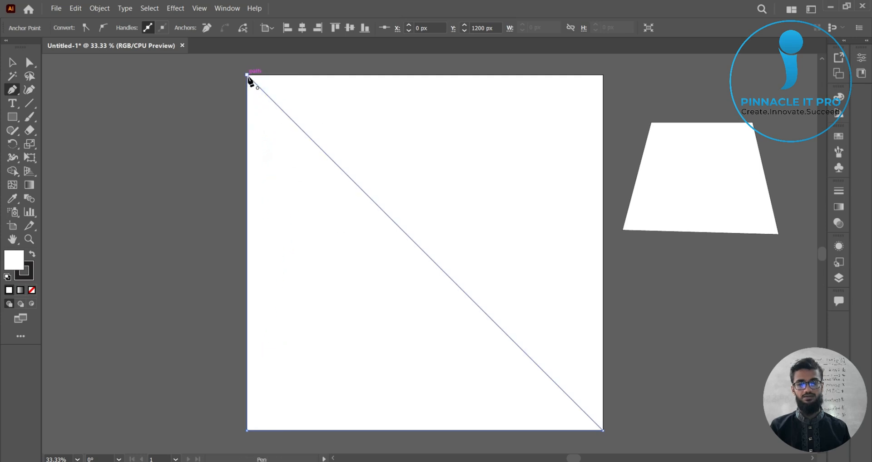
Step: Give the right triangle a green fill and deselect it
left_click(13, 62)
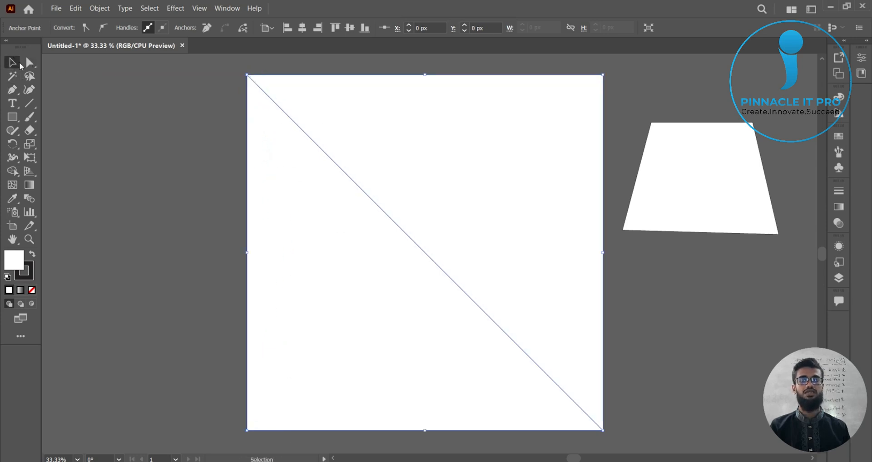
left_click(284, 177)
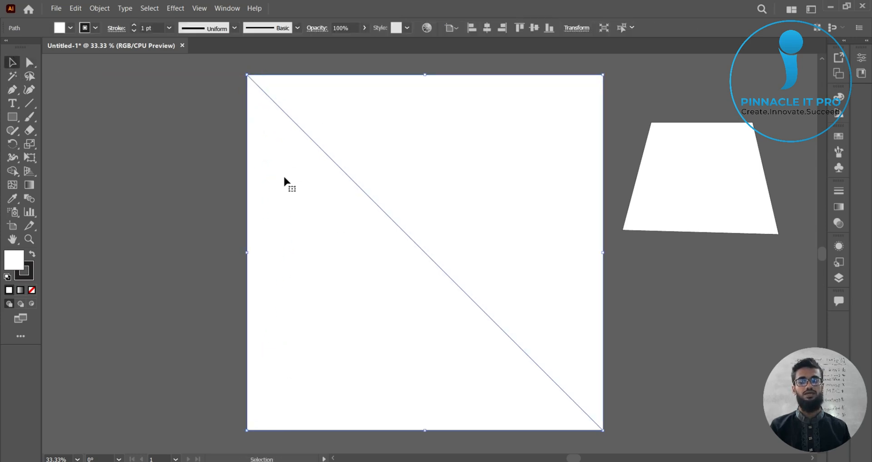
left_click(71, 28)
left_click(47, 55)
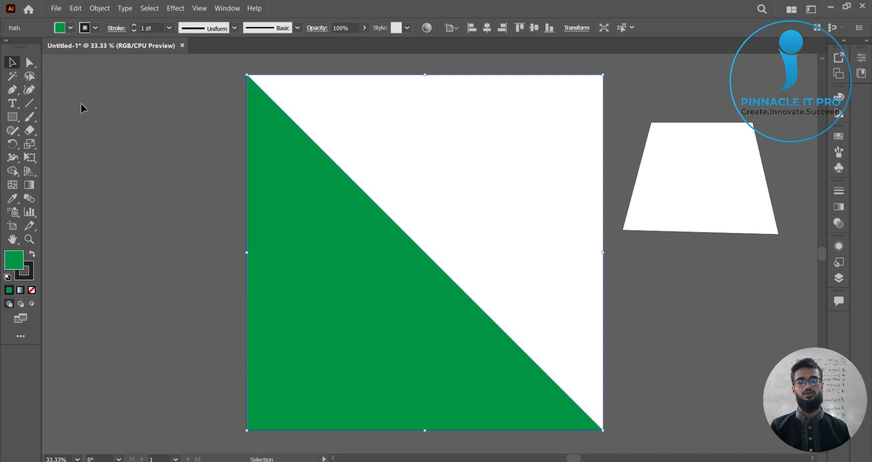
left_click(137, 195)
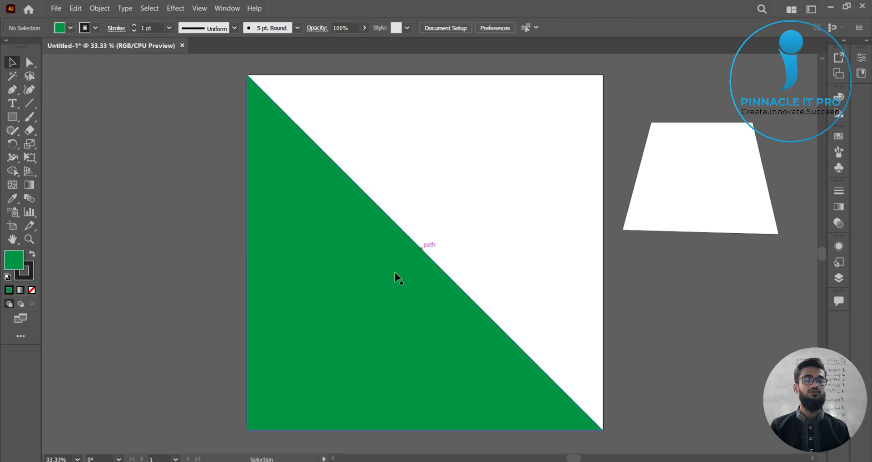
Step: Move the green triangle onto the pasteboard below the trapezoid, scaling it down, and deselect it
left_click_drag(373, 283, 247, 270)
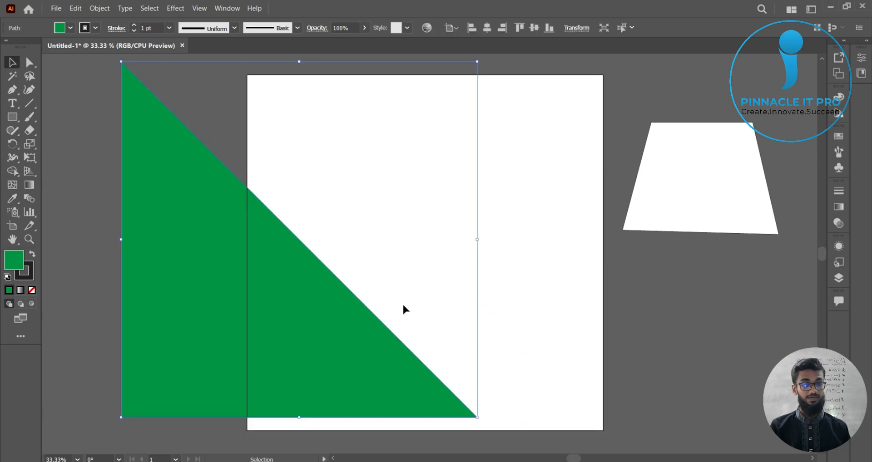
key("ctrl+z")
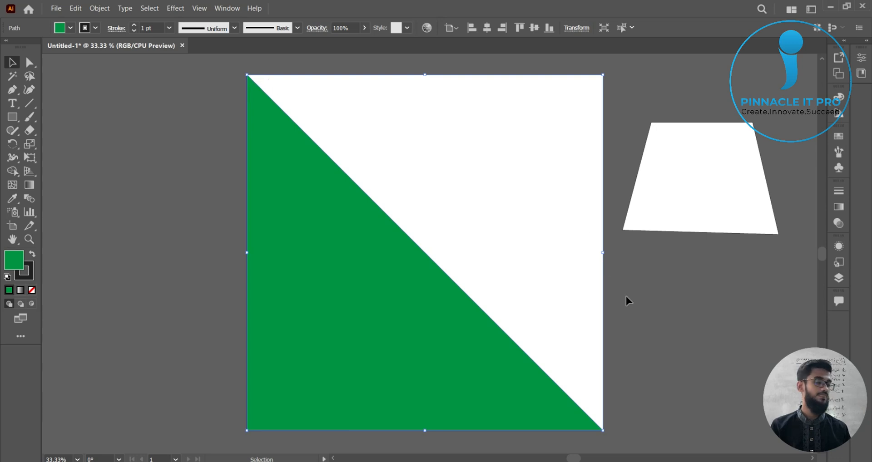
left_click(659, 322)
left_click(303, 357)
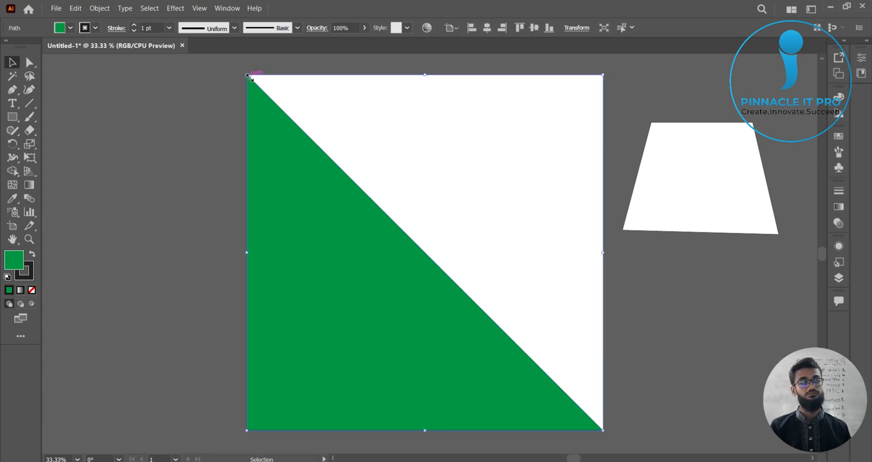
left_click_drag(249, 78, 400, 280)
left_click_drag(461, 362, 208, 224)
left_click_drag(162, 207, 711, 342)
left_click(168, 278)
left_click(615, 302)
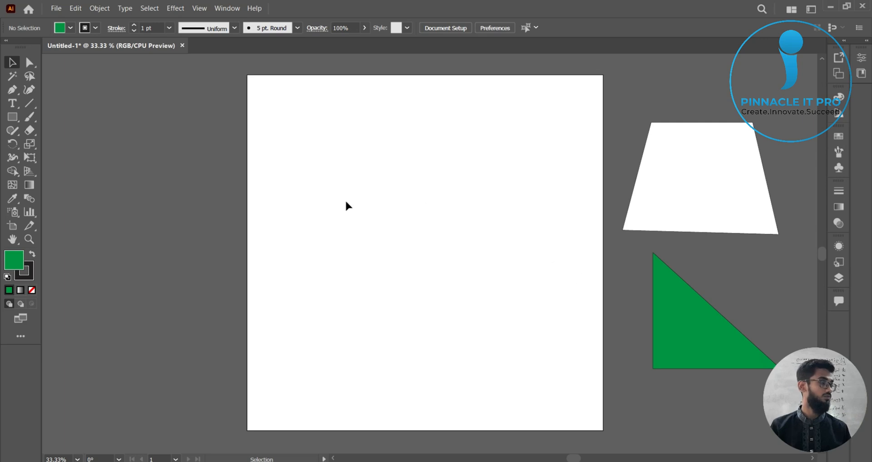
Step: Draw a closed wave-shaped path with the Pen tool from the artboard's left edge, through a smooth mid-point curve, to the bottom corners
scroll(170, 143, "down", 1)
left_click(16, 90)
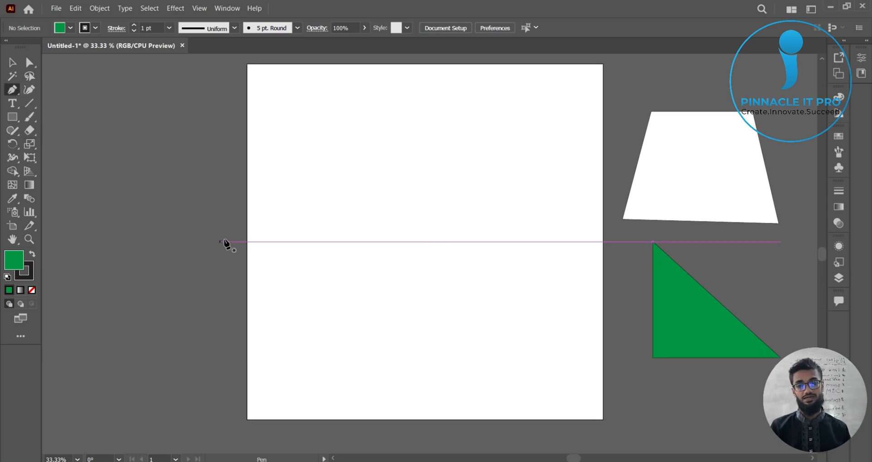
left_click(246, 233)
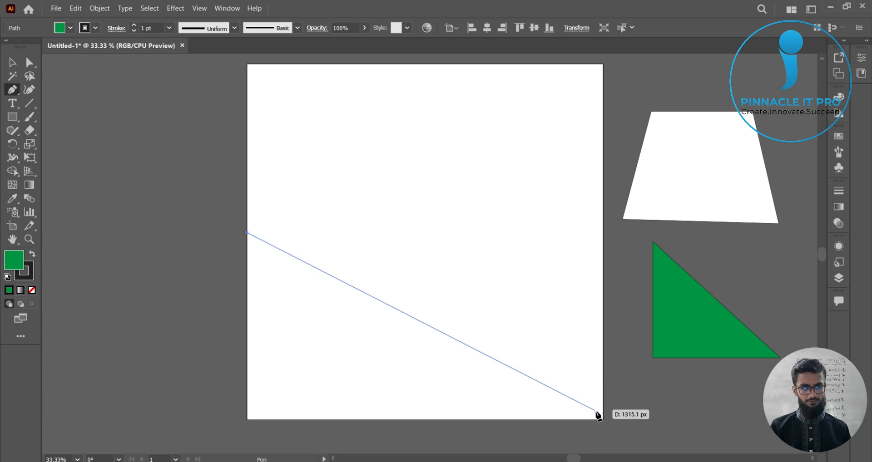
left_click(404, 300)
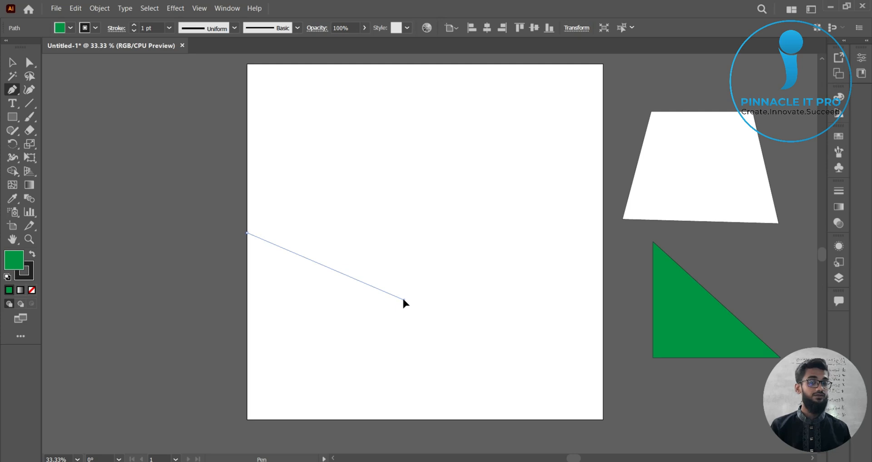
left_click_drag(403, 300, 444, 393)
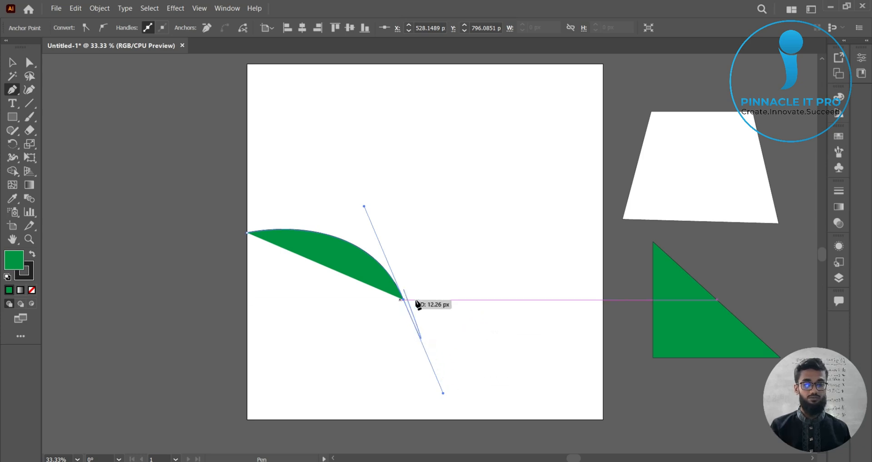
left_click(603, 419)
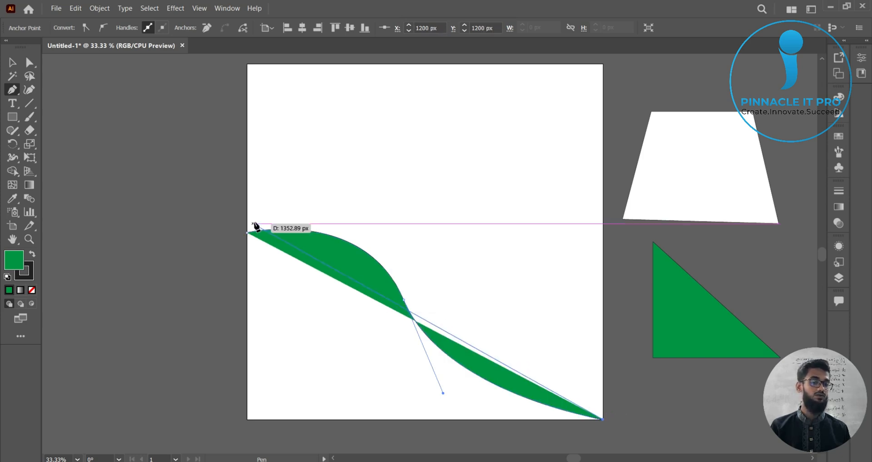
left_click(247, 420)
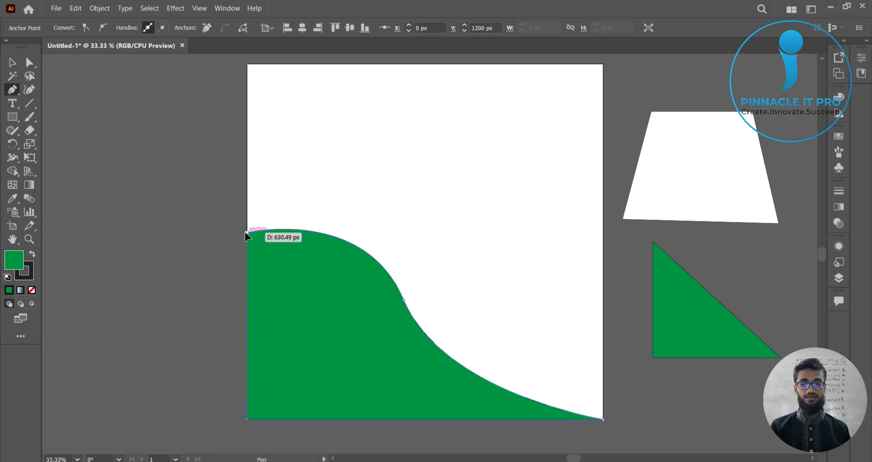
left_click(247, 232)
key("v")
left_click(151, 161)
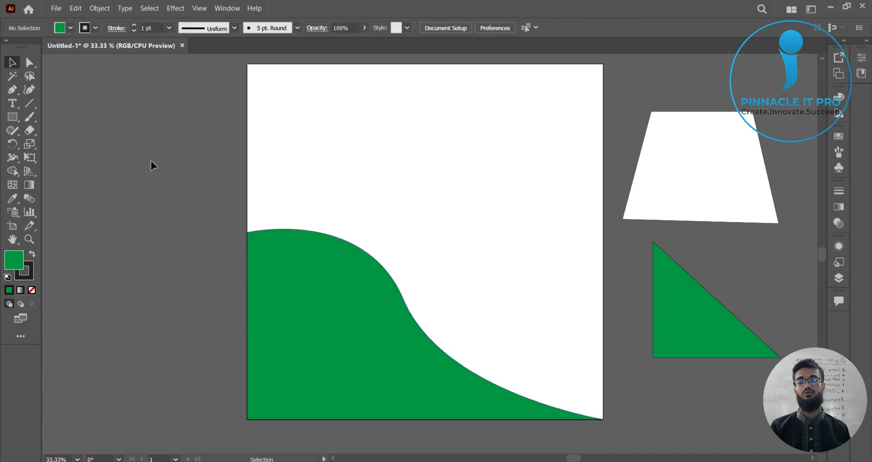
Step: Move the wave-shaped path up the artboard and delete it
left_click_drag(356, 362, 411, 304)
left_click(403, 353)
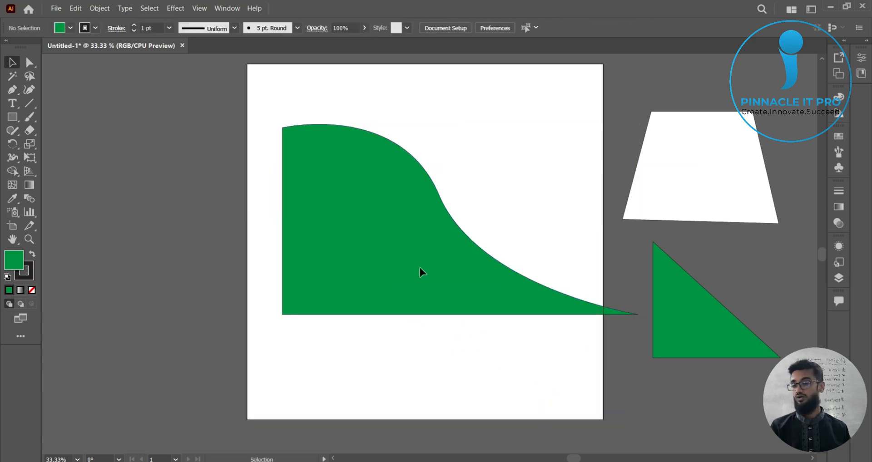
left_click(420, 268)
key("Delete")
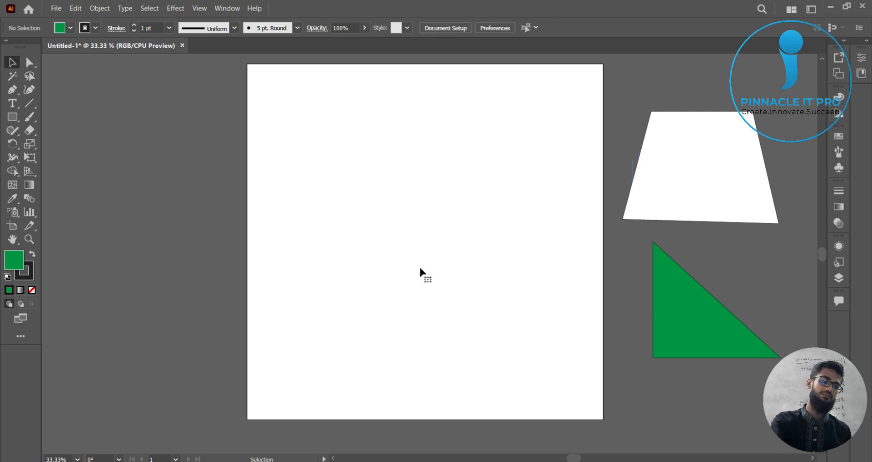
Step: Start a Pen path at the artboard's top-left corner with a curved anchor at the bottom-right corner, repositioning its handle
left_click_drag(14, 95, 47, 88)
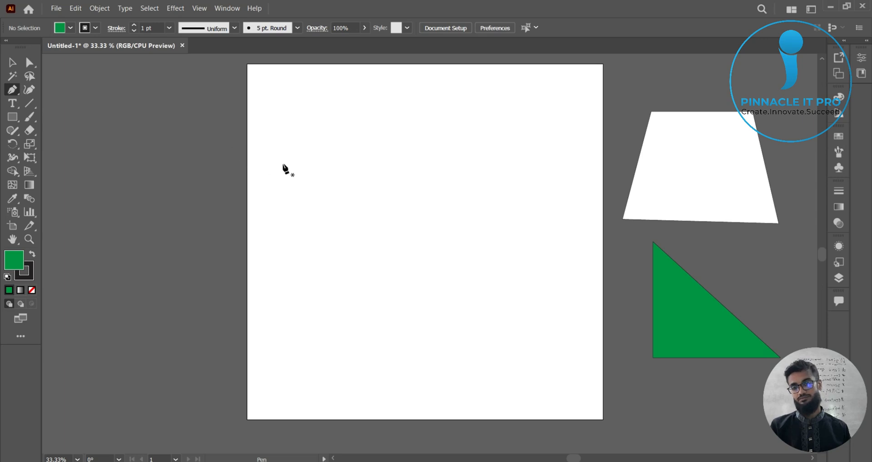
left_click(247, 65)
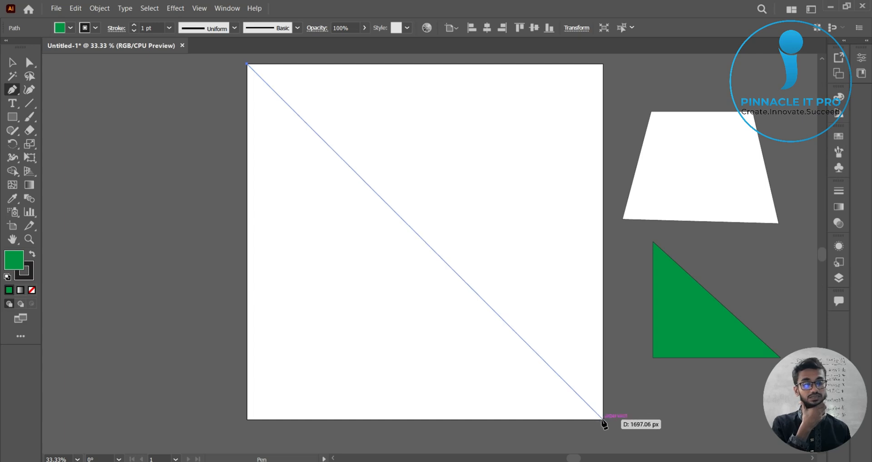
left_click_drag(602, 420, 754, 434)
left_click_drag(794, 457, 741, 450)
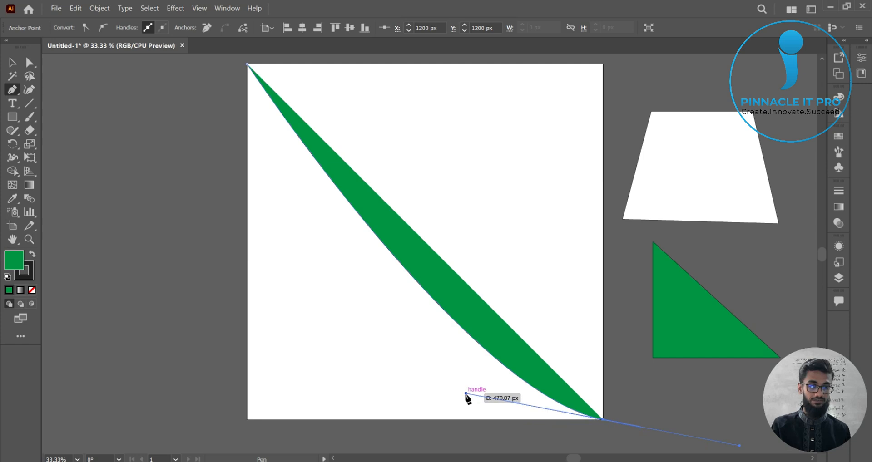
key("ctrl")
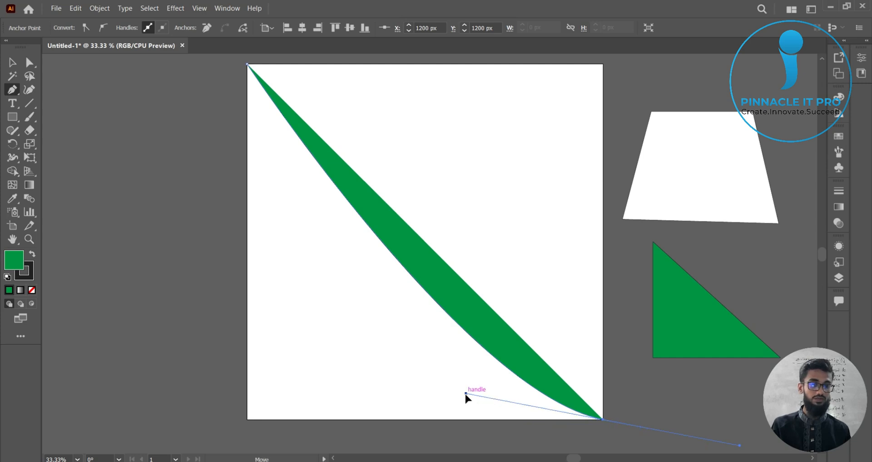
left_click_drag(466, 393, 344, 348)
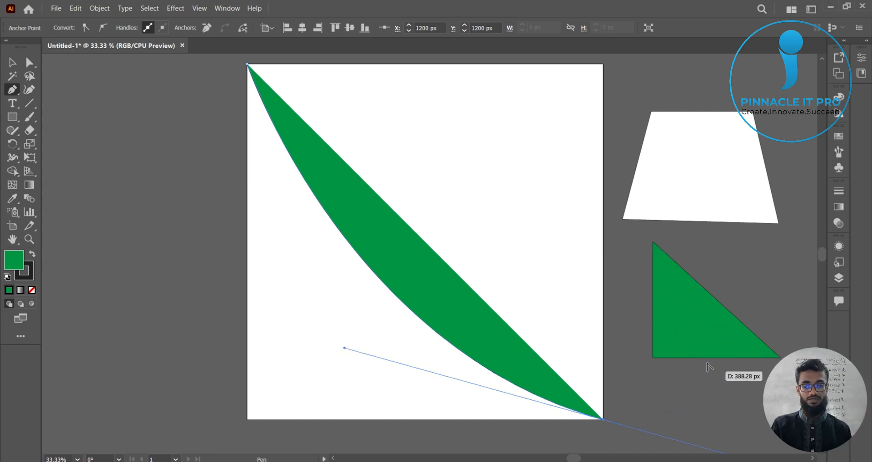
Step: Try to close the curved path at the artboard's bottom-left corner
scroll(707, 366, "down", 1, "alt")
left_click_drag(716, 386, 664, 356)
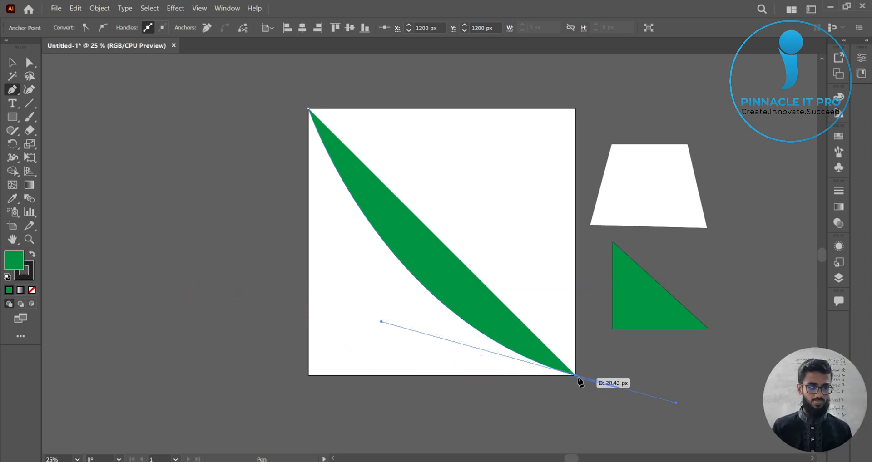
left_click(309, 376)
left_click(309, 376)
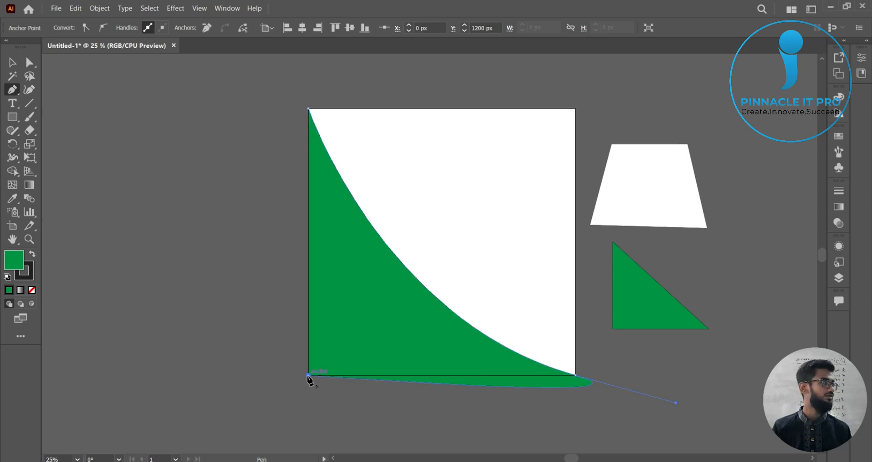
key("ctrl+z")
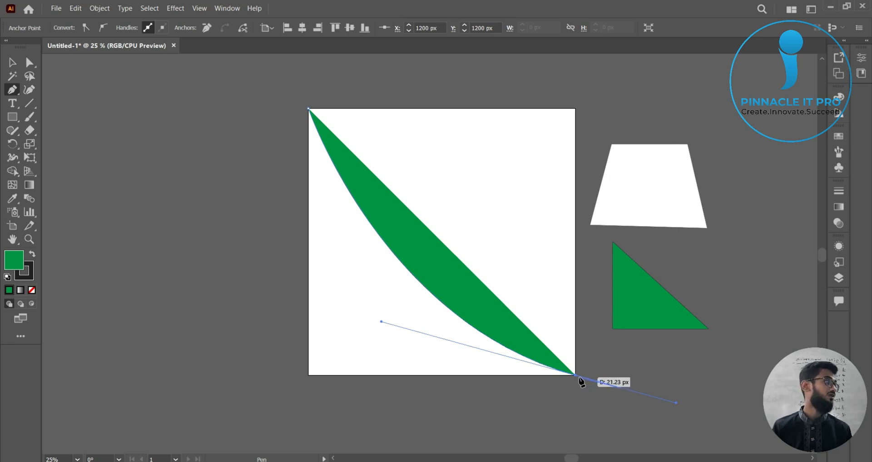
Step: Try to finish the curved shape through the bottom-left corner back to the top-left start point
scroll(580, 394, "up", 1)
left_click_drag(606, 397, 619, 431)
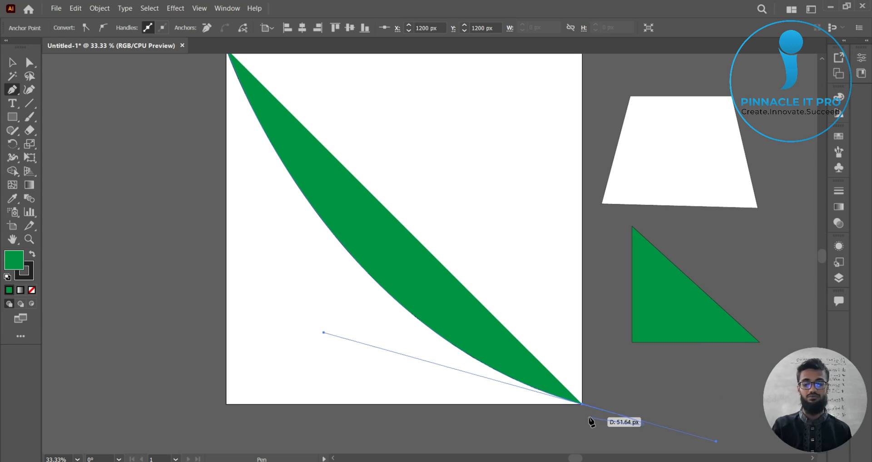
left_click(582, 404)
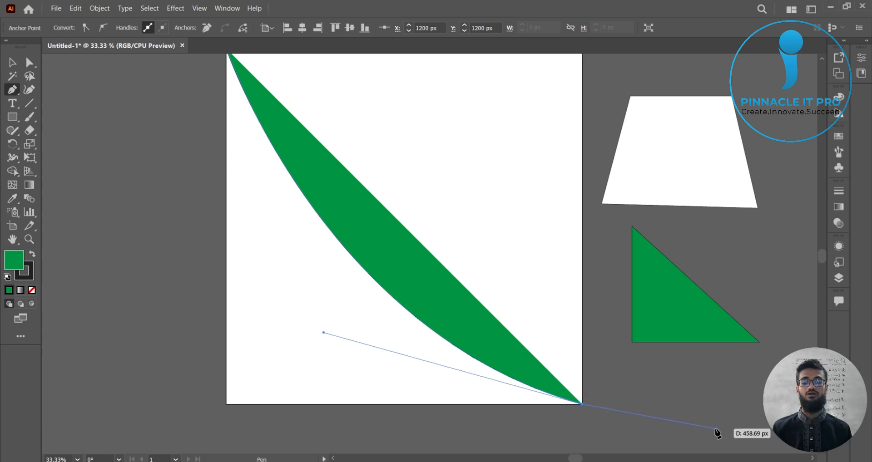
left_click(227, 405)
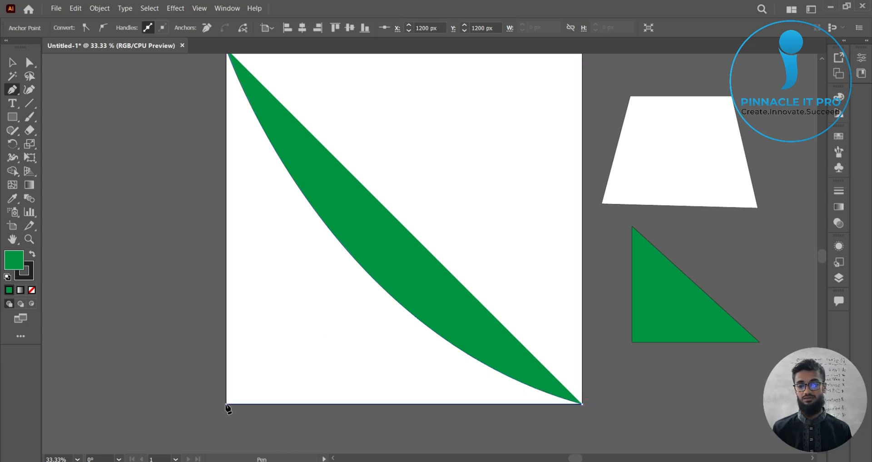
scroll(248, 190, "up", 2)
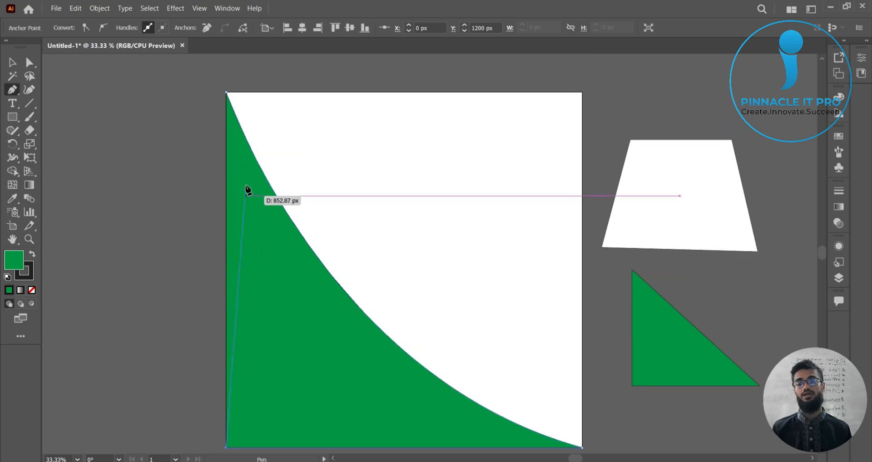
left_click(228, 93)
scroll(433, 214, "down", 2)
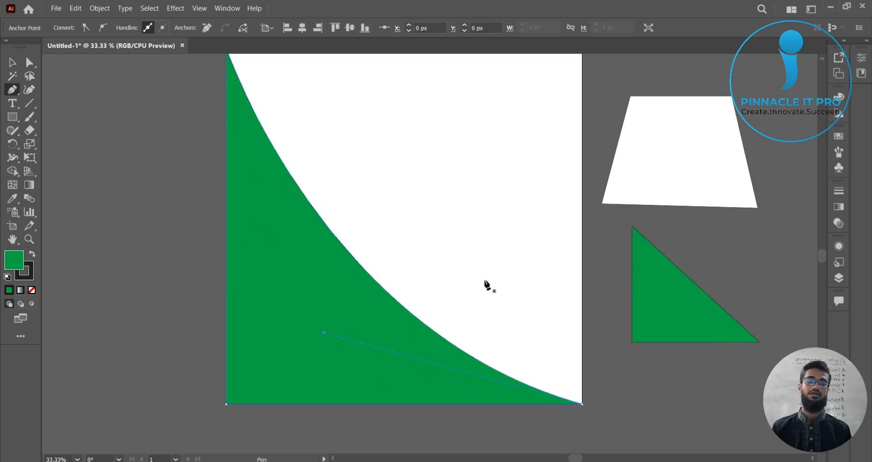
key("ctrl+z")
key("ctrl+z")
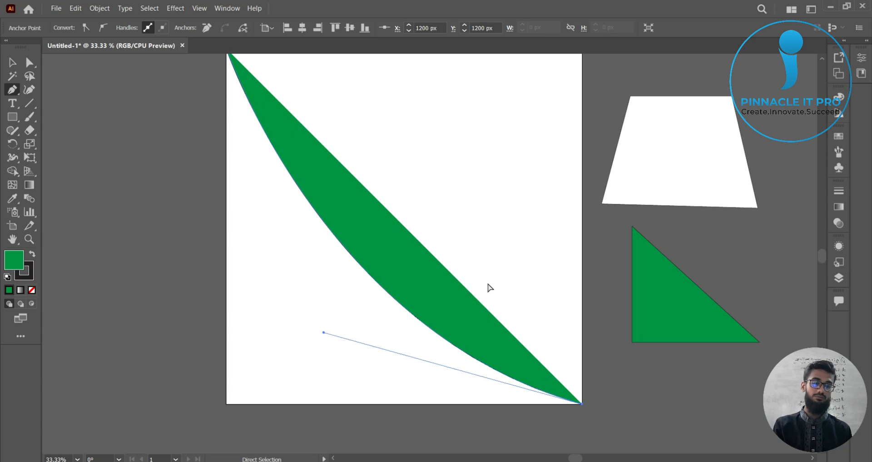
Step: Try to shorten the outgoing handle of the bottom-right anchor
scroll(680, 410, "down", 1)
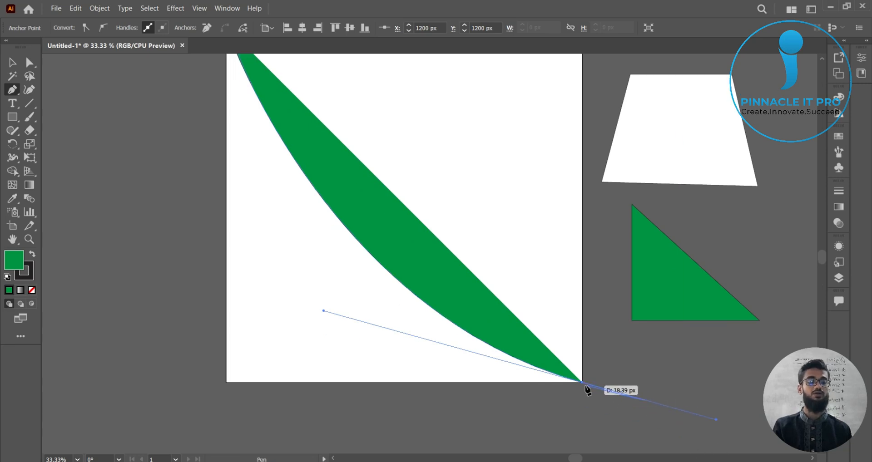
left_click_drag(716, 419, 638, 411)
key("ctrl+z")
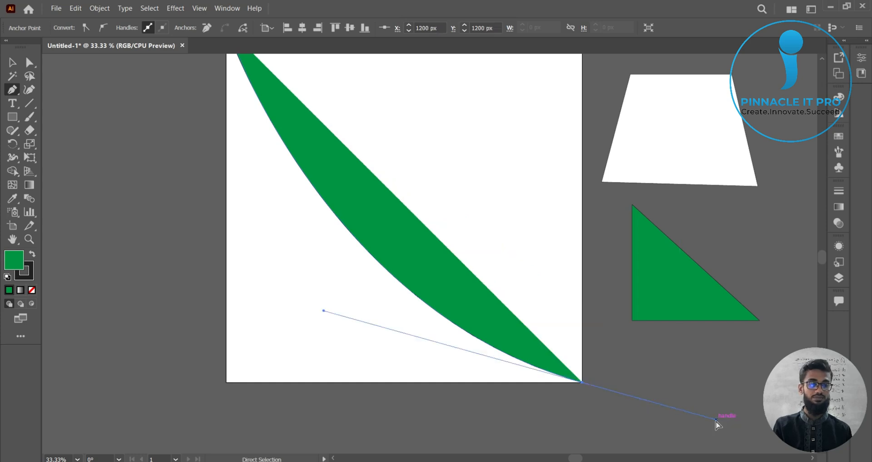
left_click_drag(704, 407, 604, 386)
key("ctrl+z")
Step: Retract the bottom-right anchor's outgoing handle and close the curved path through the bottom-left corner back to the top-left start
scroll(700, 415, "up", 1)
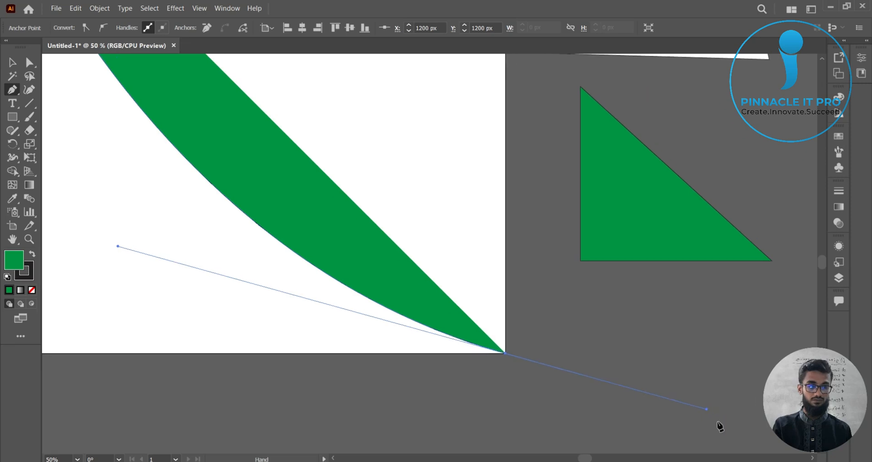
left_click_drag(718, 417, 703, 409)
left_click_drag(537, 370, 503, 356)
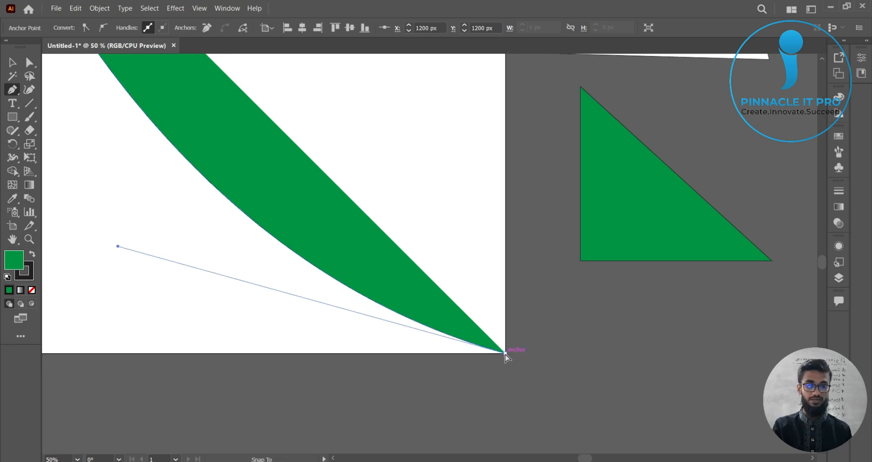
scroll(553, 381, "down", 2)
left_click_drag(569, 387, 631, 415)
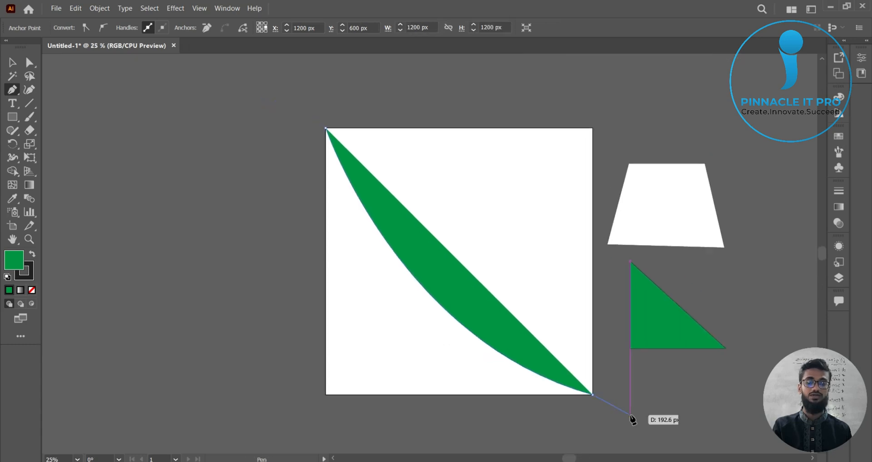
left_click(325, 394)
left_click(325, 395)
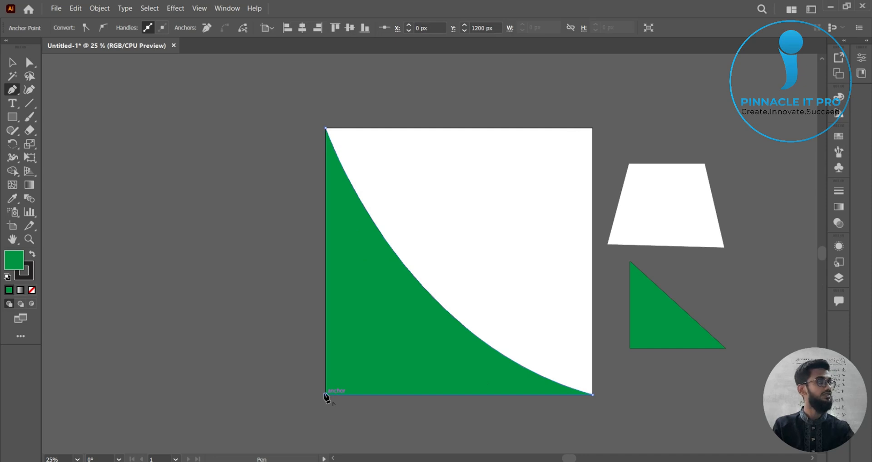
left_click(325, 130)
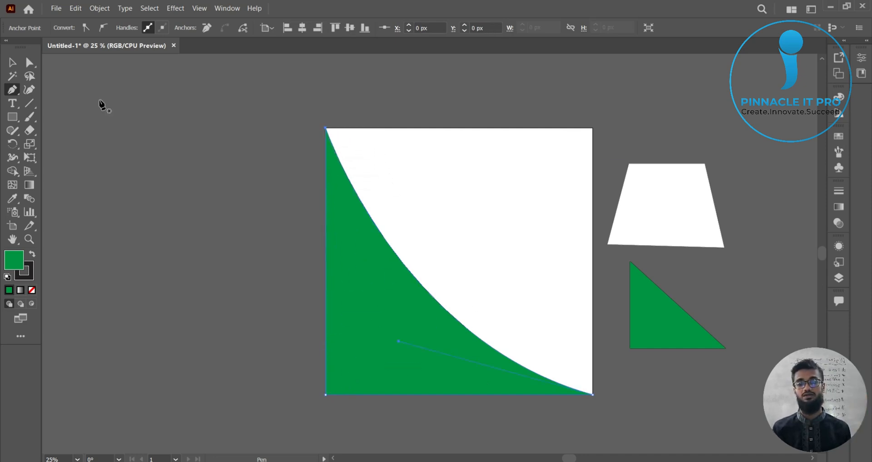
Step: Select the curved shape and remove its anchor points with the Pen tool
left_click(13, 63)
left_click(182, 196)
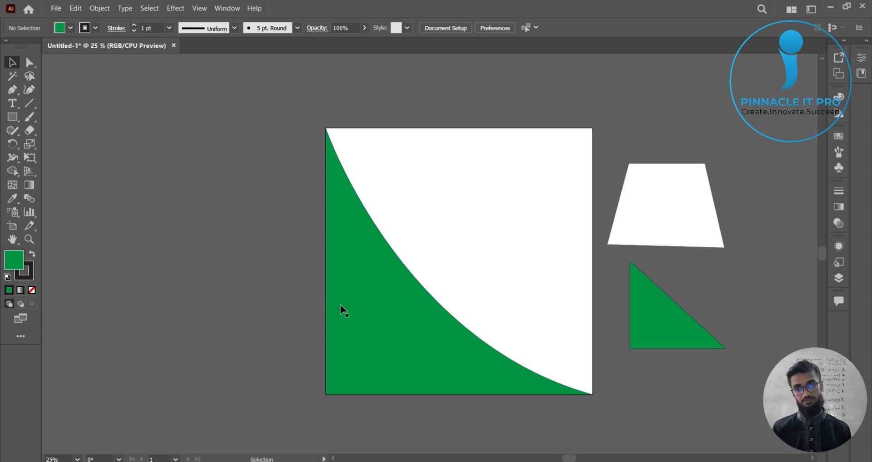
left_click(382, 326)
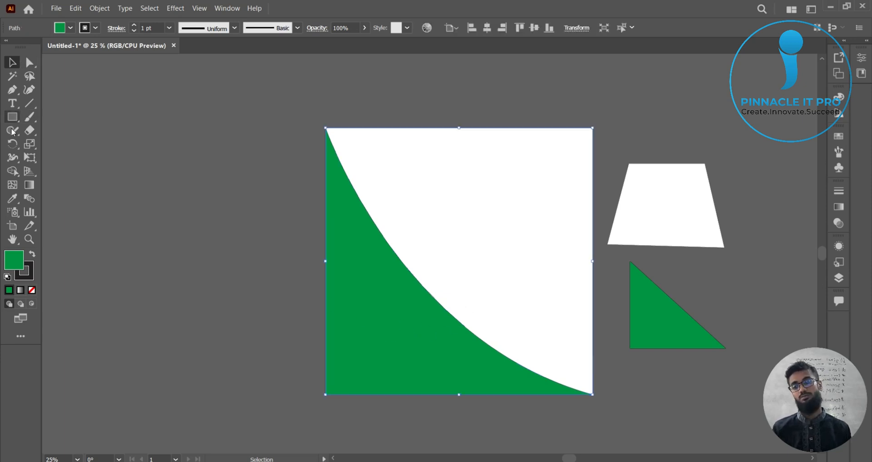
left_click(12, 89)
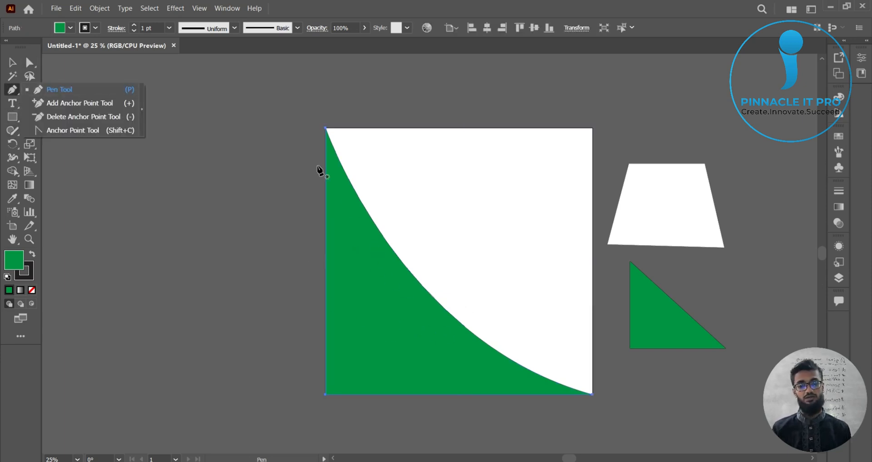
left_click(326, 395)
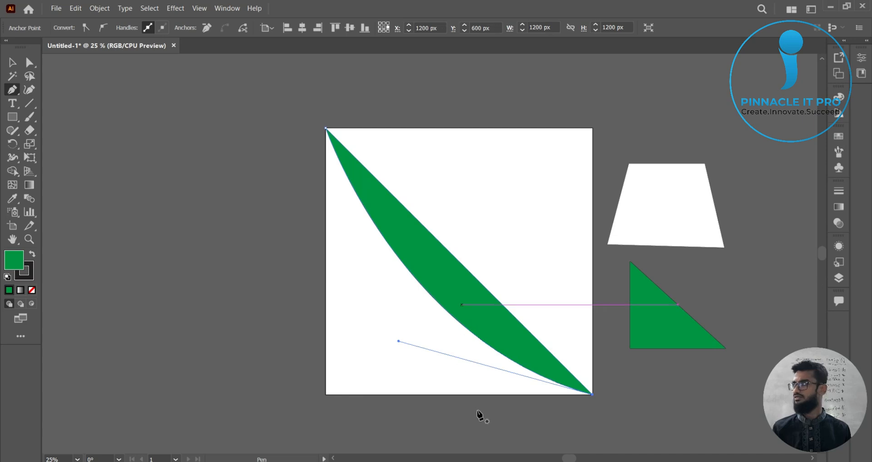
left_click(593, 394)
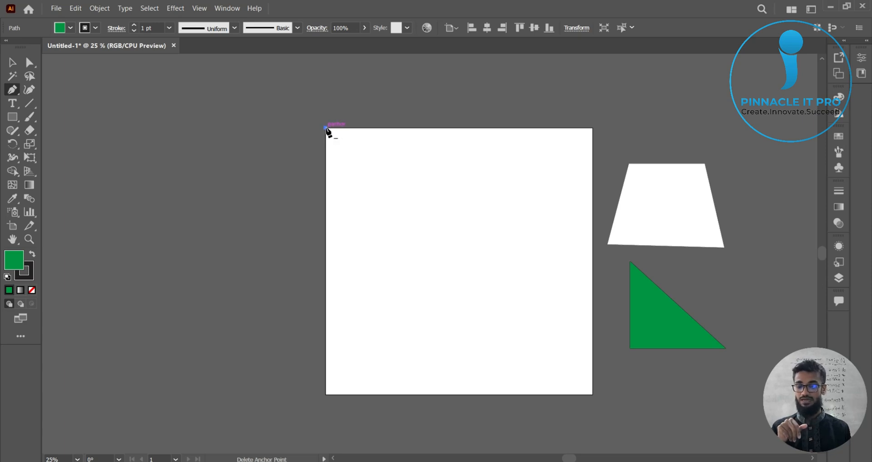
Step: Try drawing a straight path from the bottom-right corner across the artboard, then undo it
left_click(591, 395)
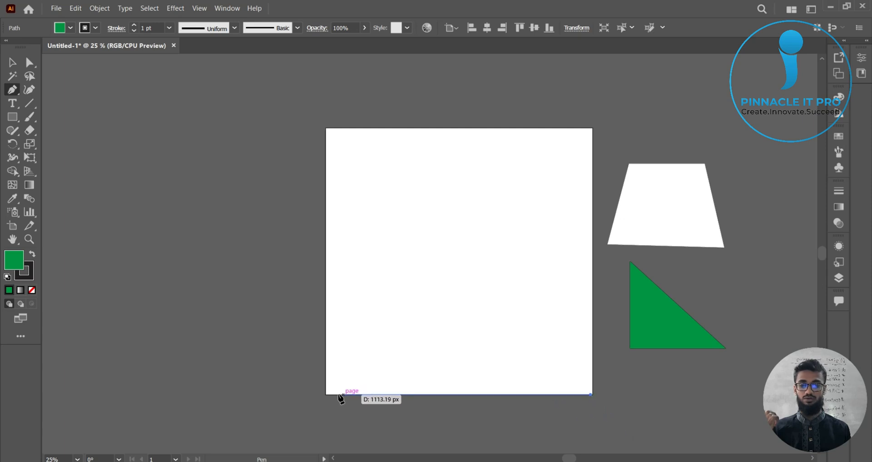
left_click(326, 395)
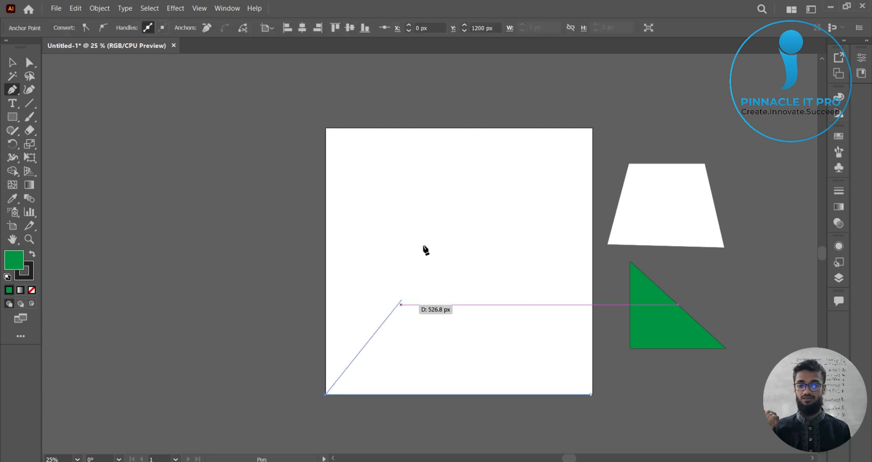
left_click(595, 138, "ctrl")
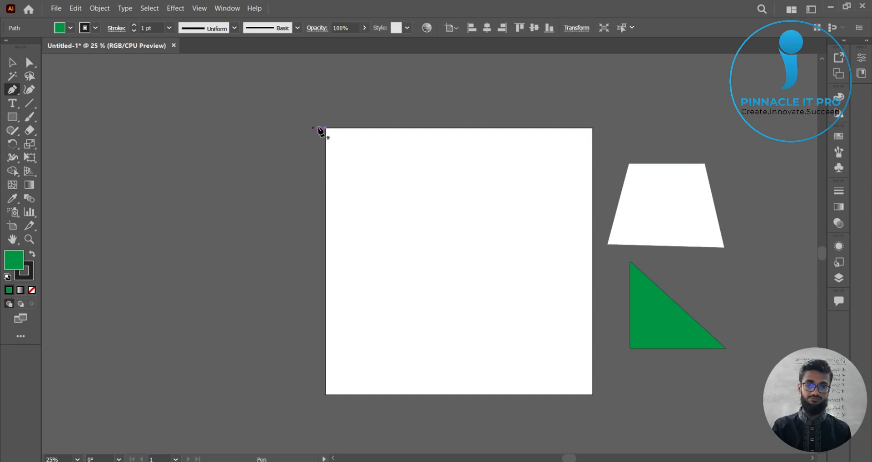
key("ctrl+z")
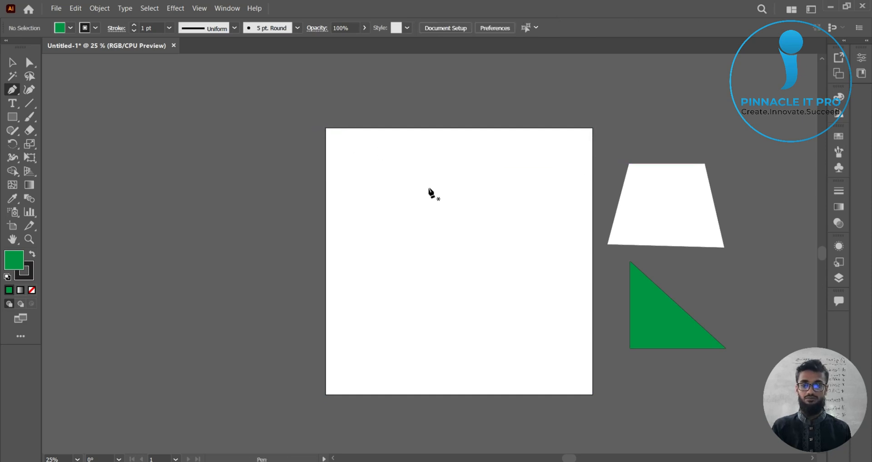
Step: Start a new Pen path just left of the artboard with a curved anchor near its middle, shortening and then removing its outgoing handle
right_click(14, 89)
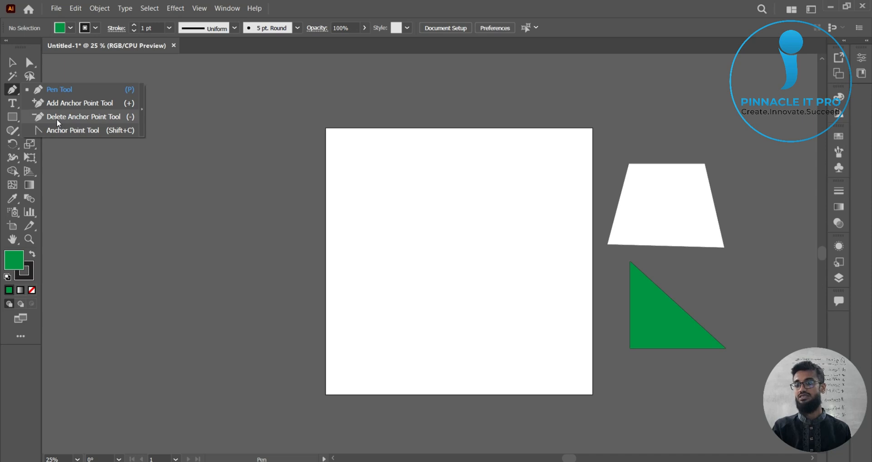
left_click(12, 90)
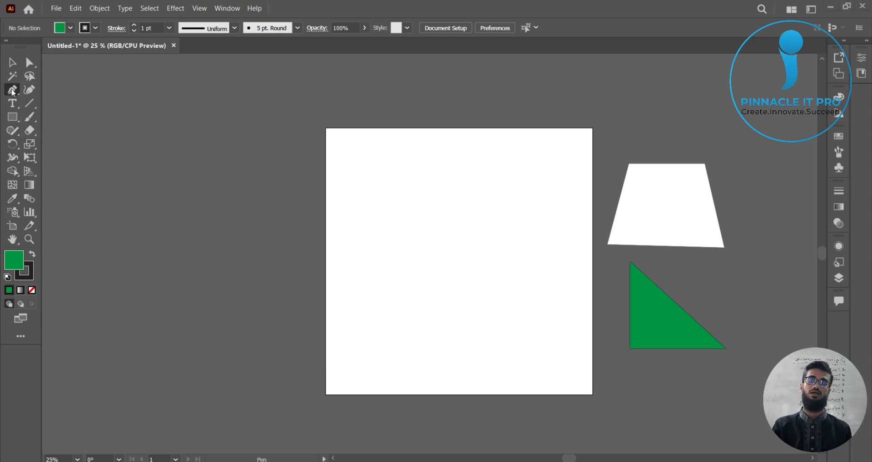
left_click(12, 90)
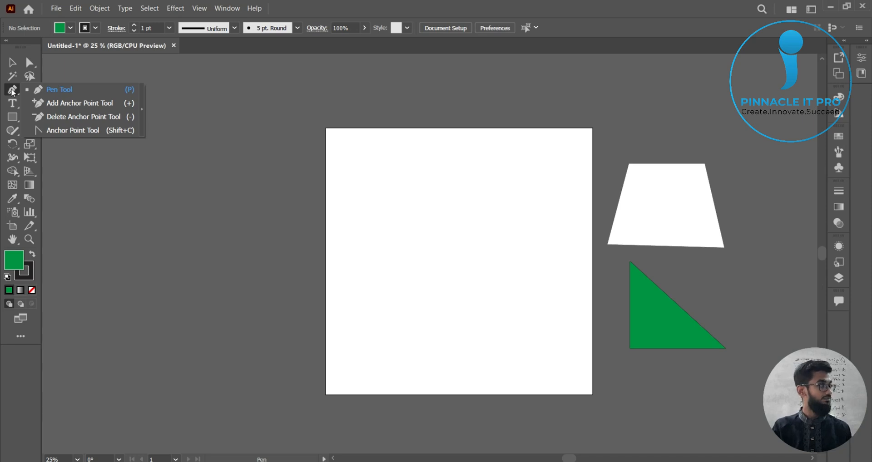
left_click(12, 91)
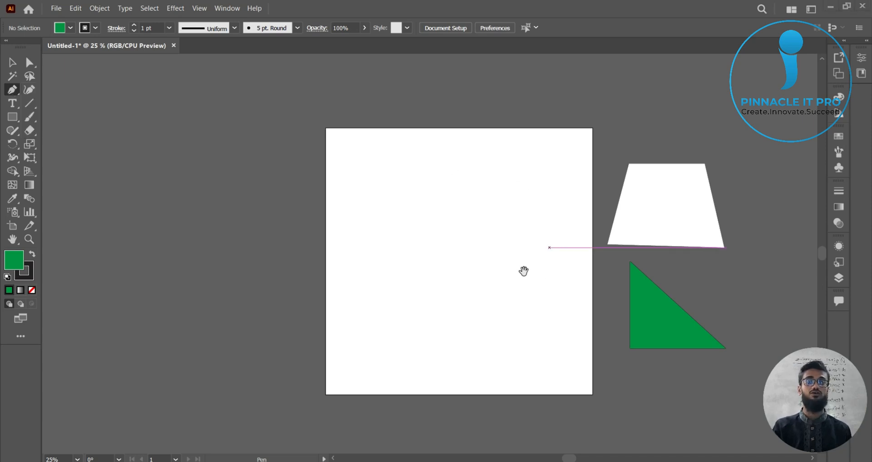
scroll(522, 272, "right", 2)
scroll(520, 278, "up", 1)
scroll(520, 278, "down", 1)
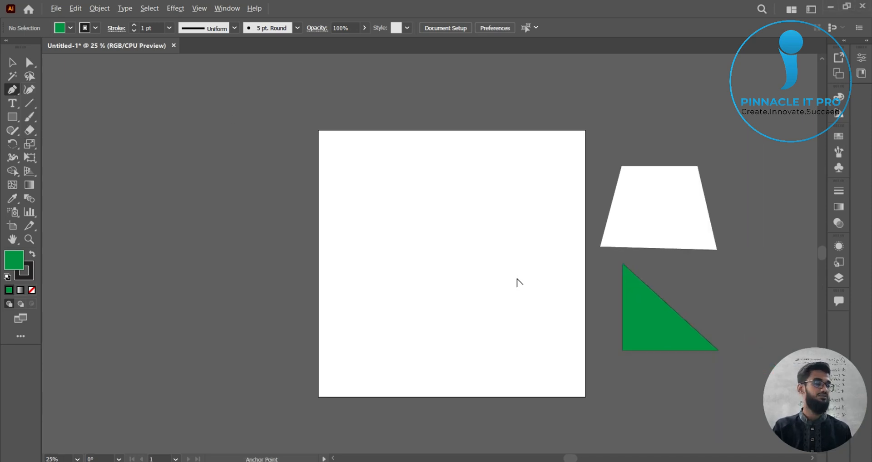
scroll(509, 273, "down", 2)
scroll(506, 266, "right", 1)
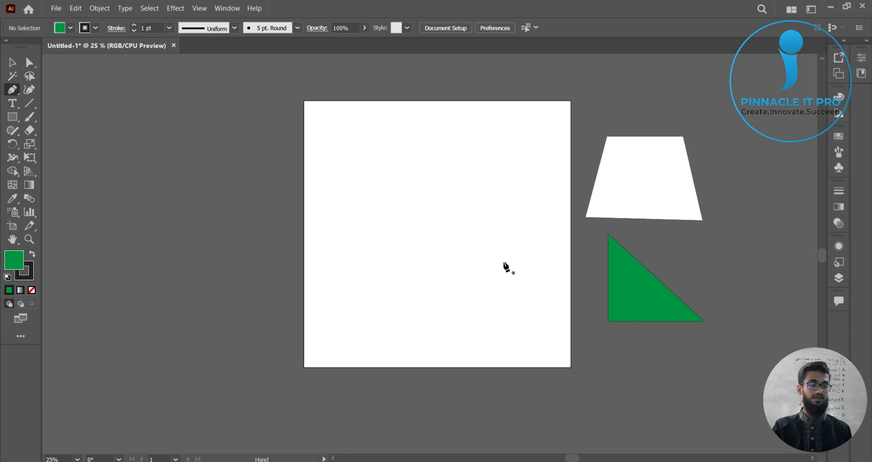
left_click(282, 186)
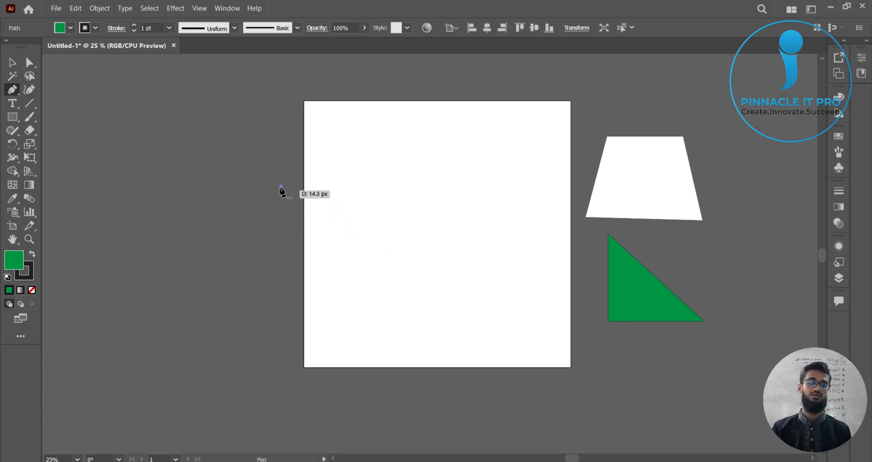
left_click_drag(395, 267, 416, 362)
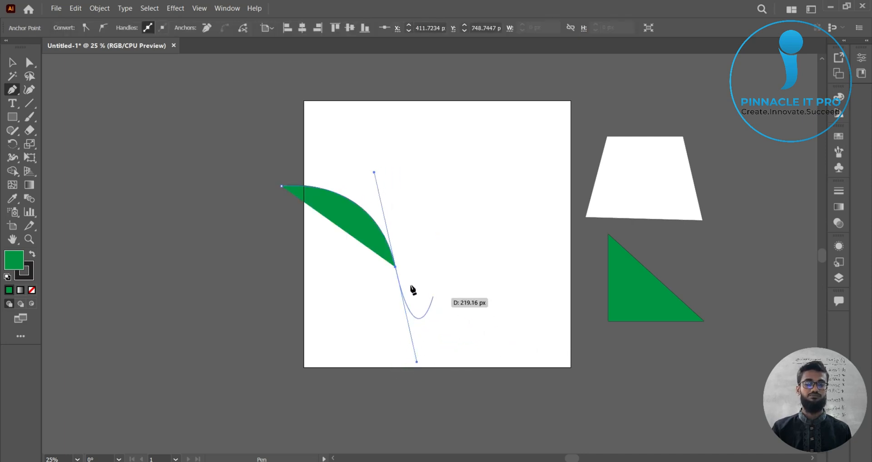
left_click_drag(417, 363, 411, 307)
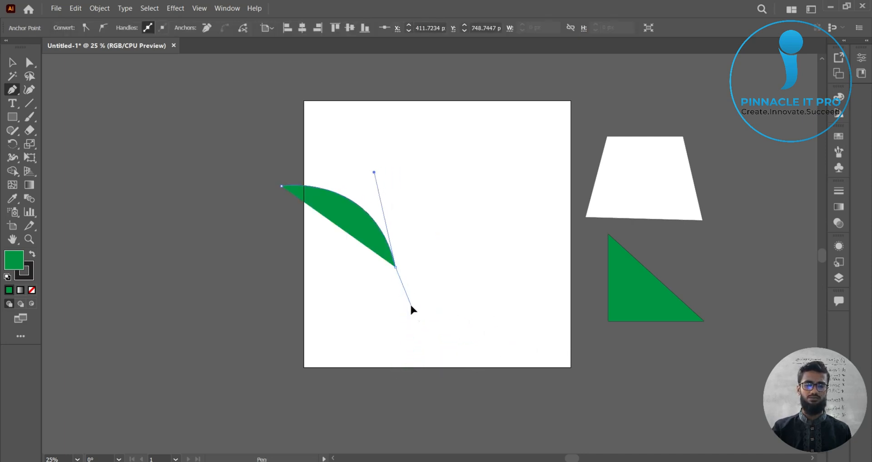
left_click_drag(395, 268, 396, 267)
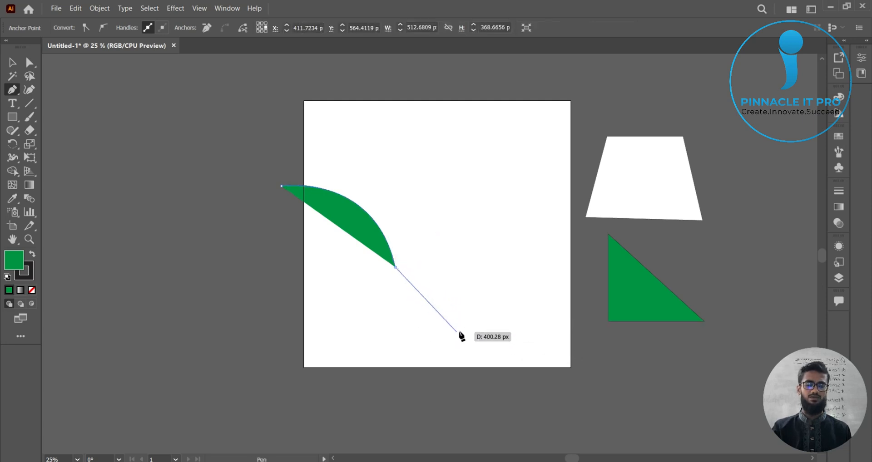
Step: Add a curved anchor near the artboard's lower middle and remove its outgoing handle
left_click(481, 328)
left_click_drag(491, 329, 548, 324)
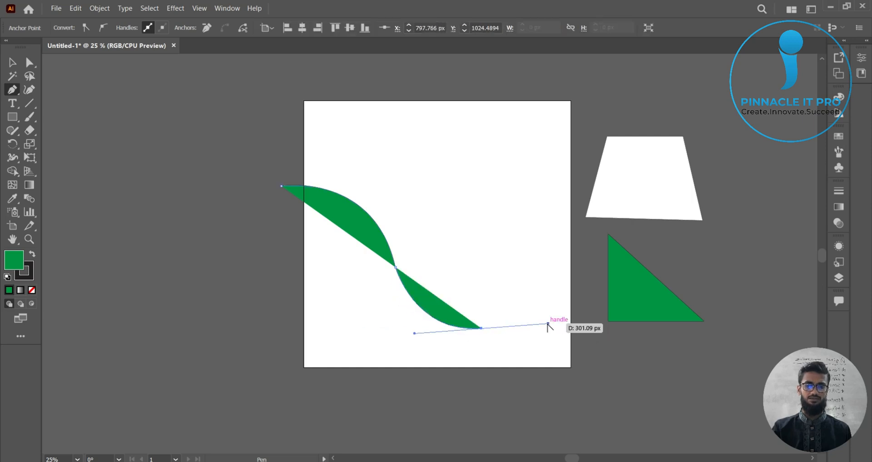
left_click(481, 328)
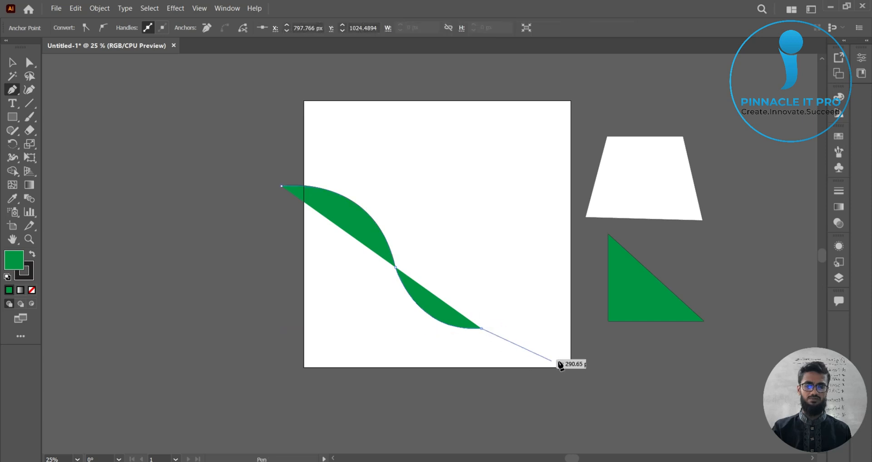
Step: Add a curved anchor just beyond the artboard's bottom-right corner and remove its outgoing handle
left_click_drag(600, 381, 620, 453)
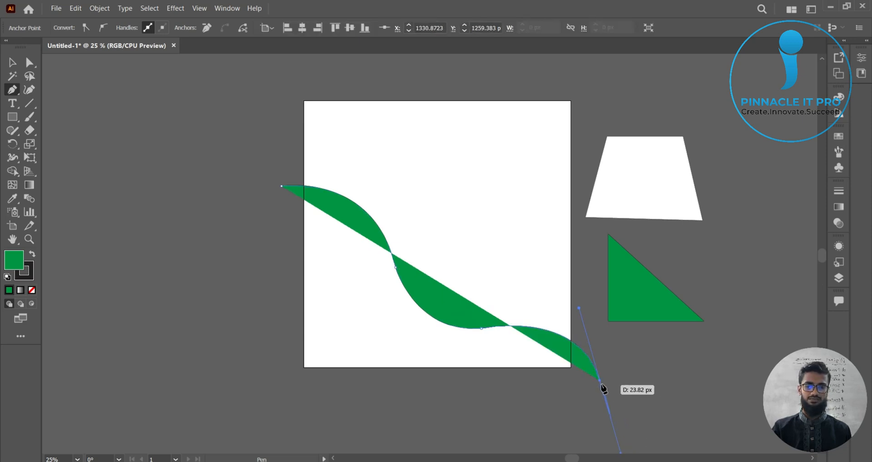
left_click_drag(600, 382, 629, 443)
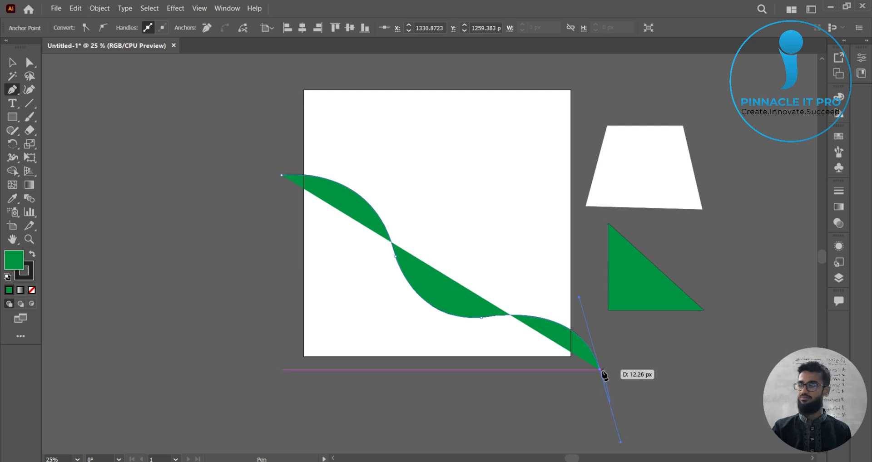
key("alt")
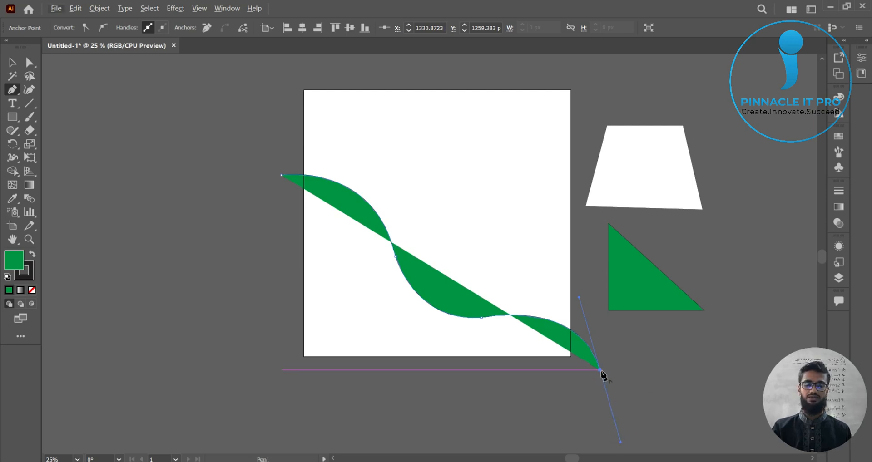
left_click(600, 369, "alt")
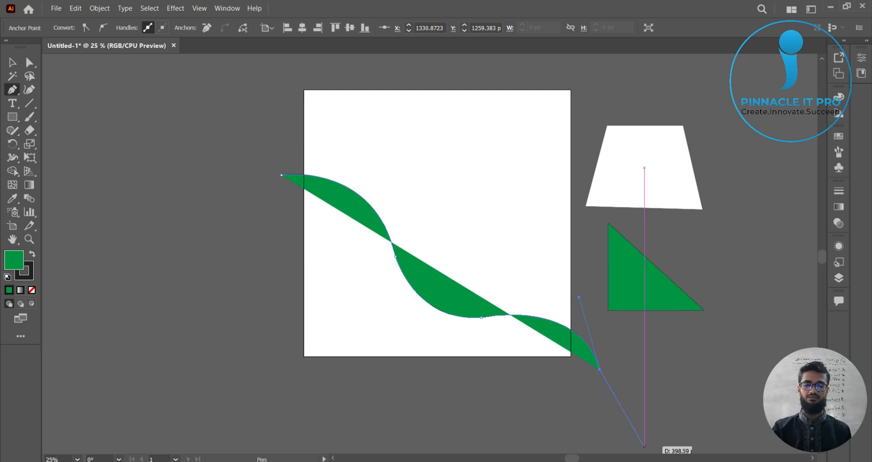
Step: Close the wave shape through a point beyond the bottom-left corner back to the start point, then deselect it
left_click(284, 367)
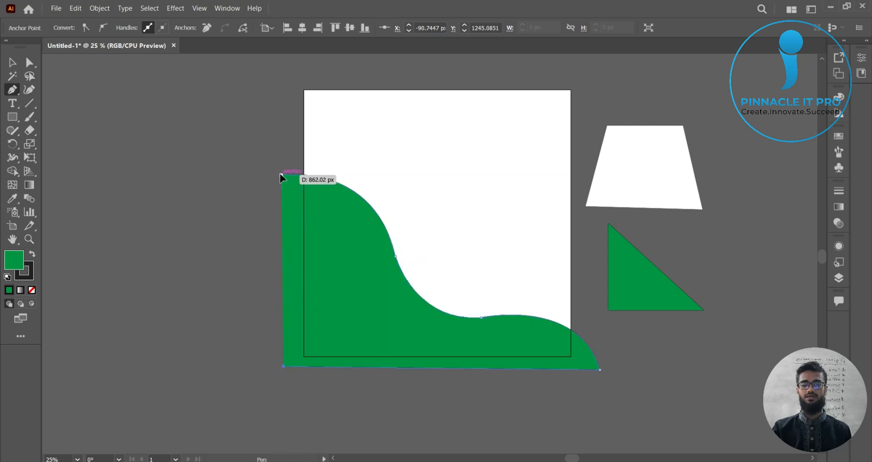
left_click(281, 175)
left_click(12, 62)
left_click(161, 164)
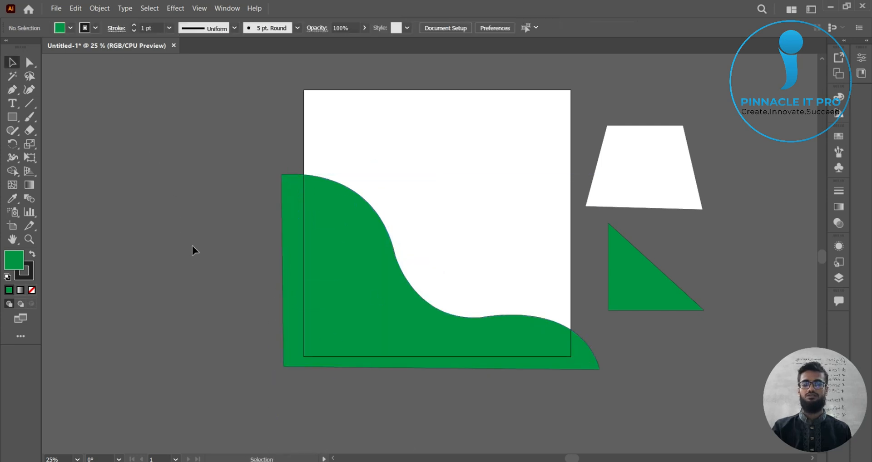
Step: Draw a rectangle covering the whole artboard with the Rectangle tool
left_click_drag(197, 252, 175, 262)
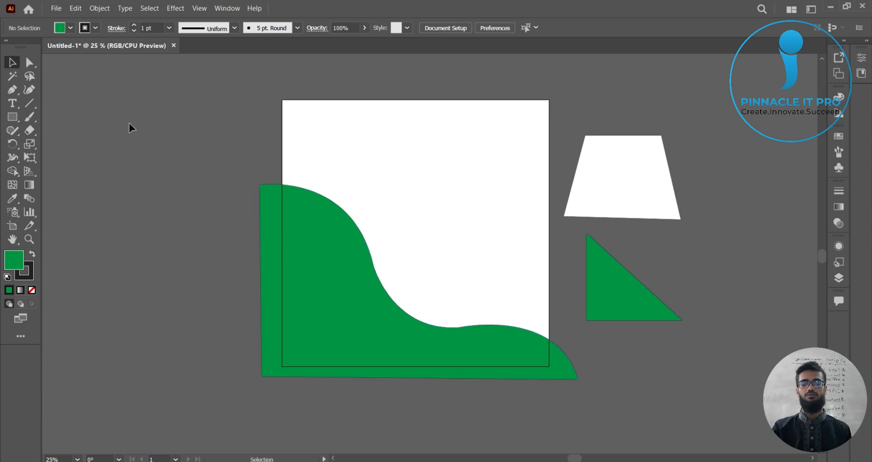
left_click(13, 117)
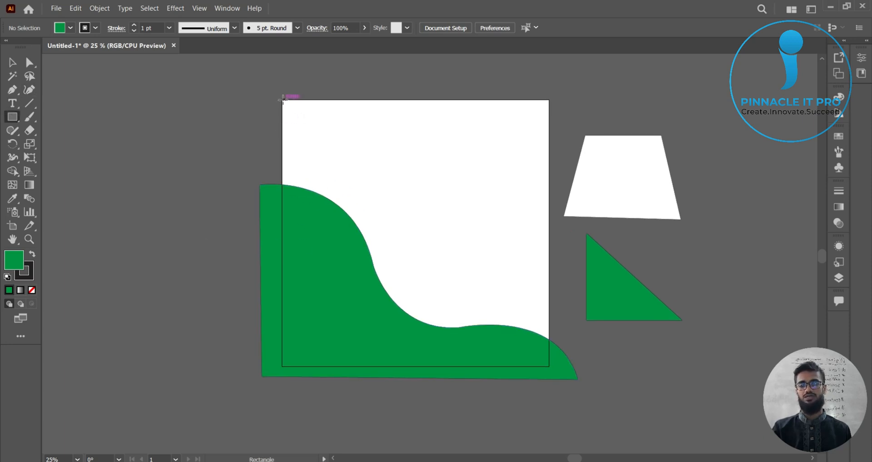
left_click_drag(282, 100, 549, 365)
left_click(12, 62)
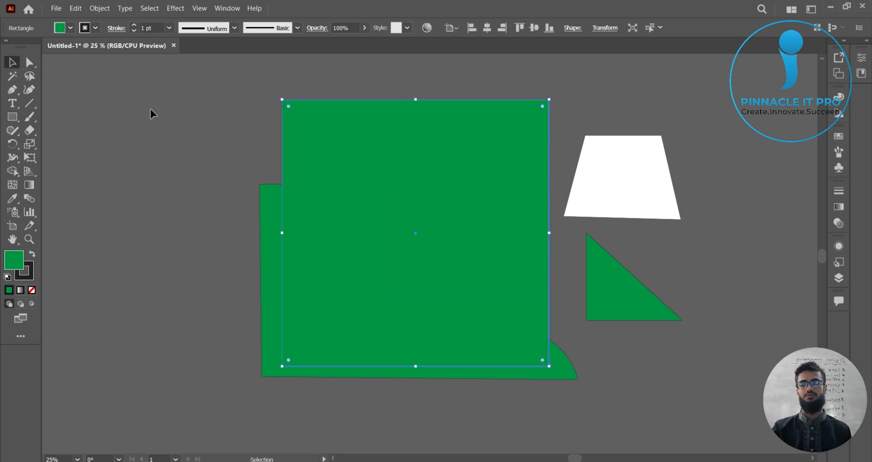
Step: Try clipping the wave shape to the artboard rectangle with a clipping mask, then undo it twice
left_click(226, 99)
left_click_drag(227, 99, 416, 309)
right_click(415, 308)
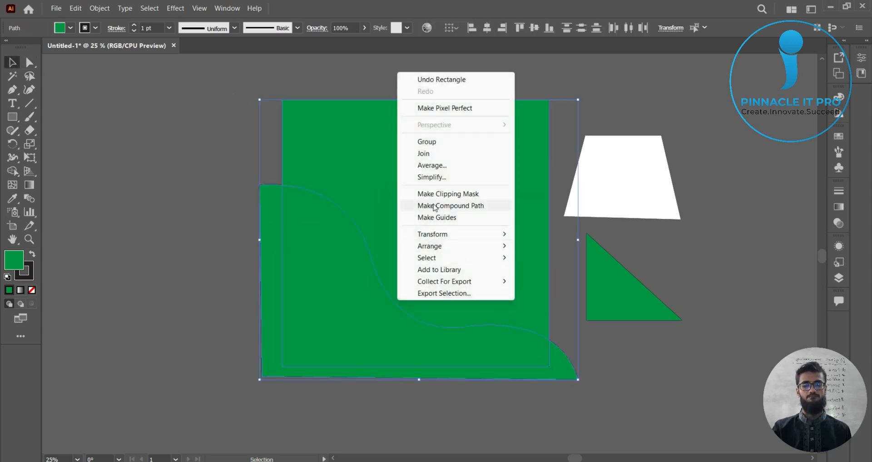
left_click(443, 194)
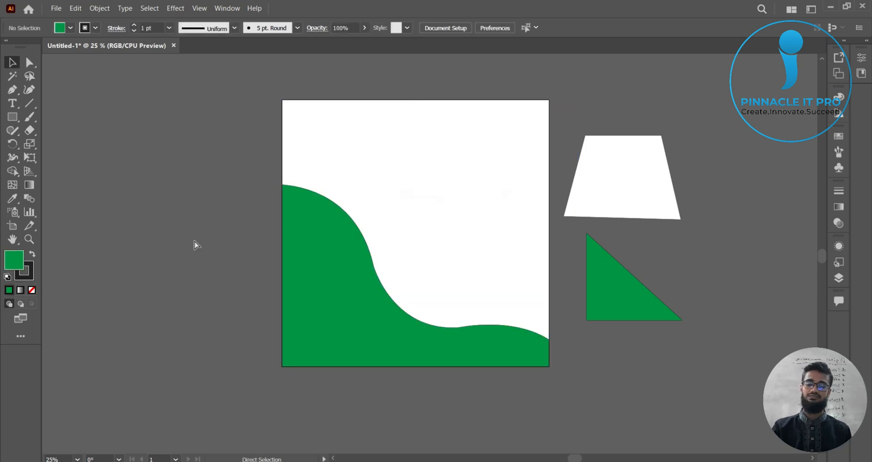
key("ctrl+z")
key("ctrl+z")
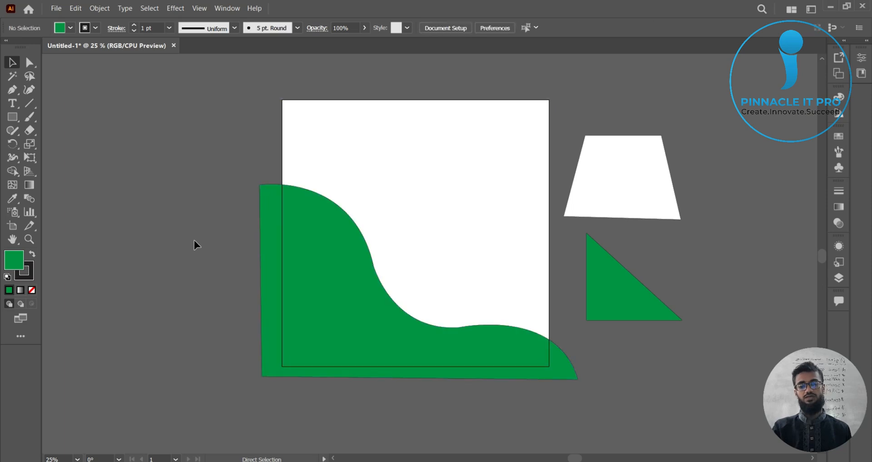
Step: Set the wave shape's stroke to None and deselect it
key("ctrl+equal")
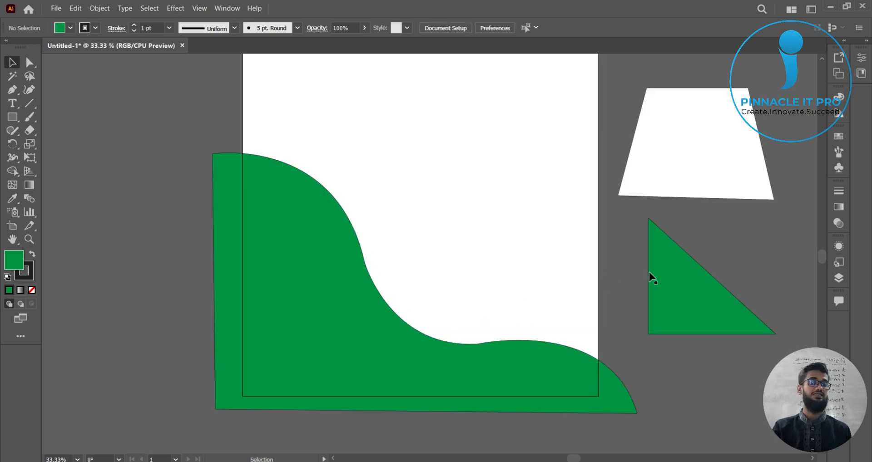
key("ctrl+equal")
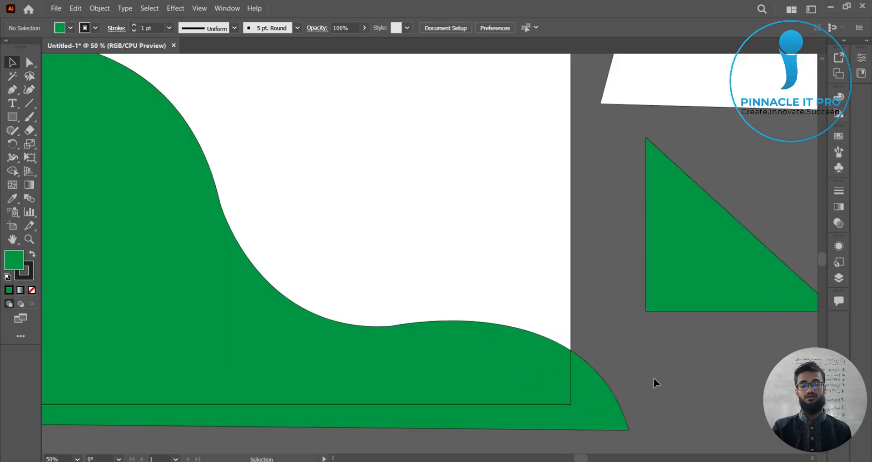
left_click_drag(653, 378, 733, 343)
left_click(395, 387)
scroll(456, 380, "down", 2)
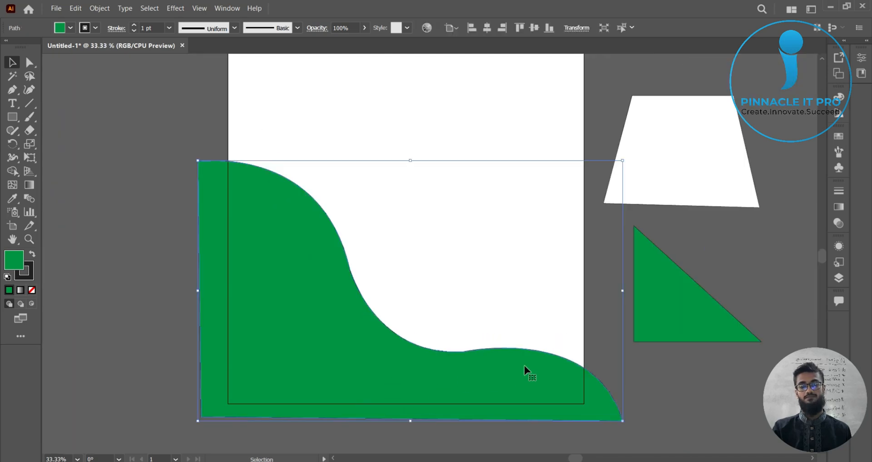
left_click(605, 383)
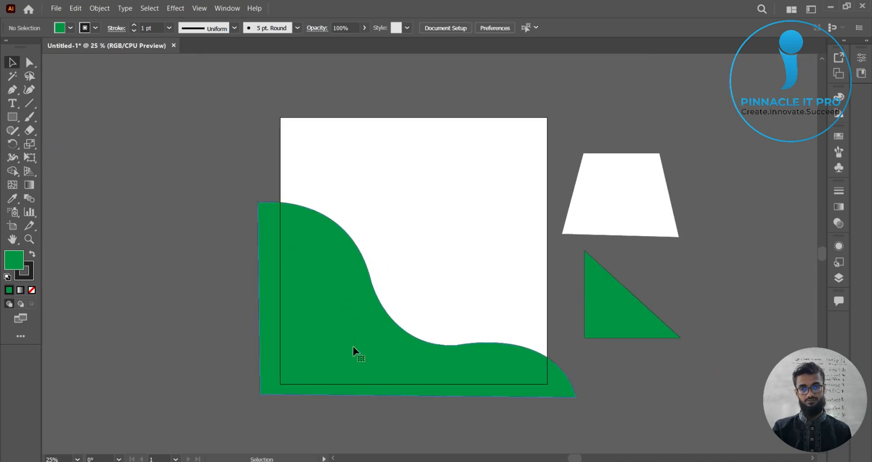
left_click(354, 355)
left_click(94, 30)
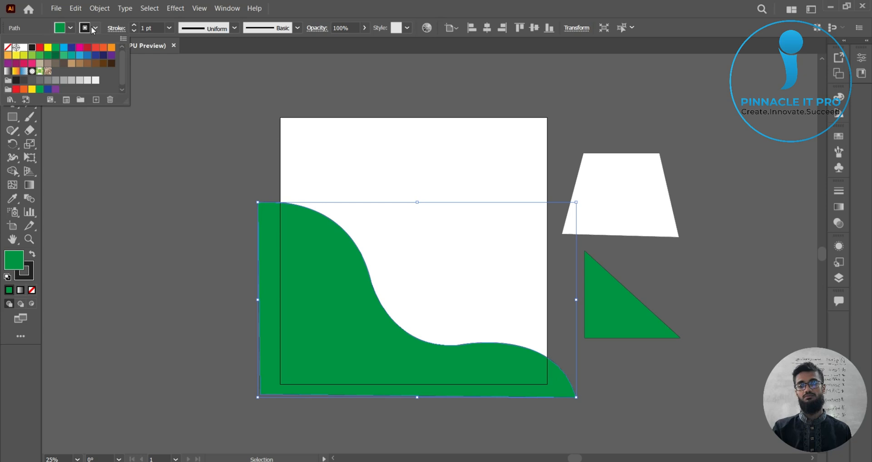
left_click(8, 47)
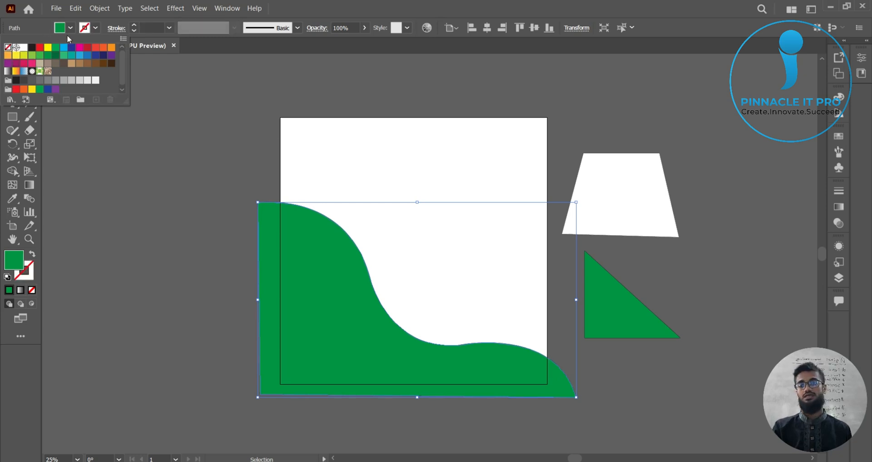
left_click(93, 29)
left_click(216, 140)
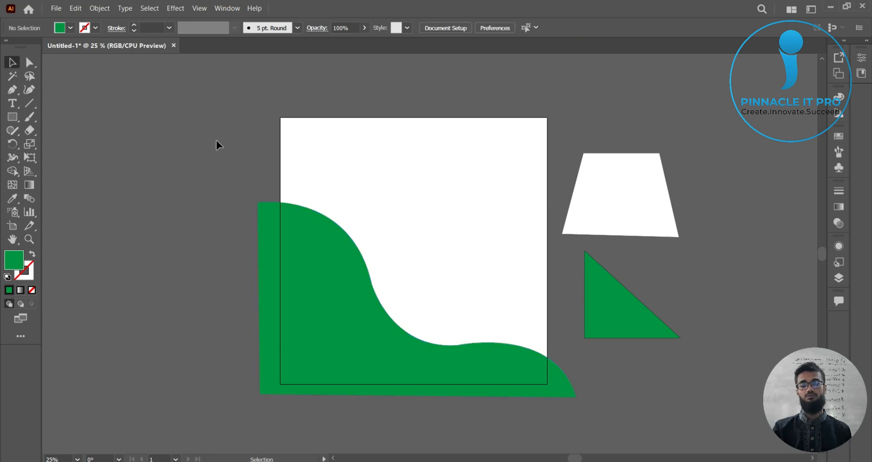
Step: Delete the white trapezoid and the green triangle beside the artboard
left_click(305, 278)
left_click(612, 381)
scroll(607, 381, "up", 1)
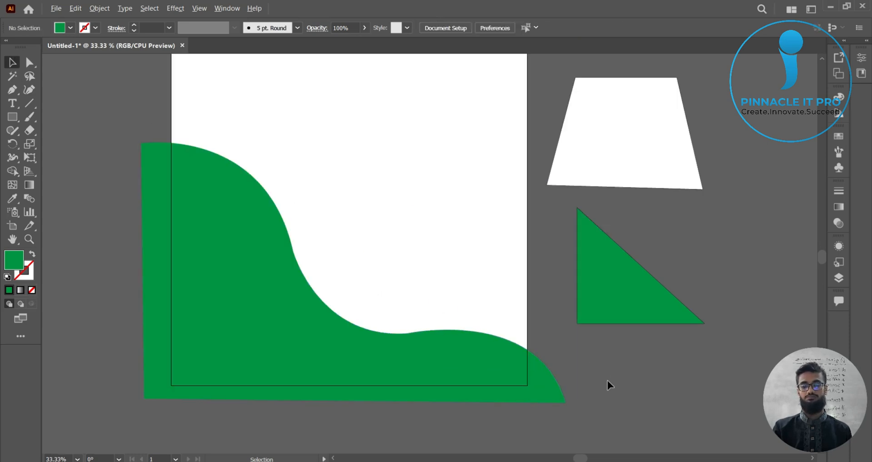
left_click_drag(569, 303, 614, 288)
left_click_drag(663, 263, 744, 237)
left_click_drag(632, 148, 641, 145)
key("Delete")
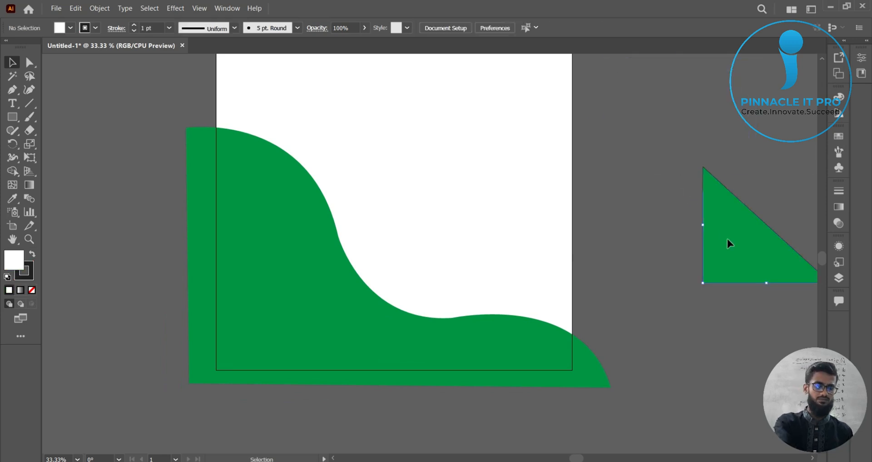
left_click(725, 240)
key("Delete")
left_click(349, 305)
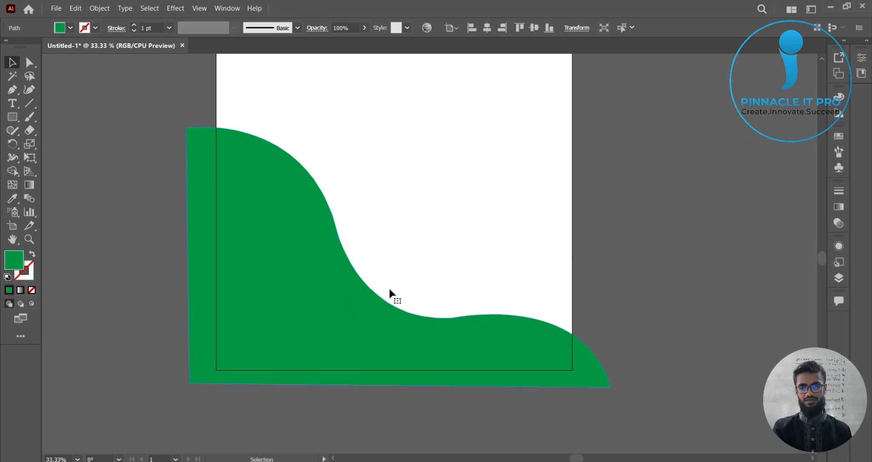
left_click(661, 260)
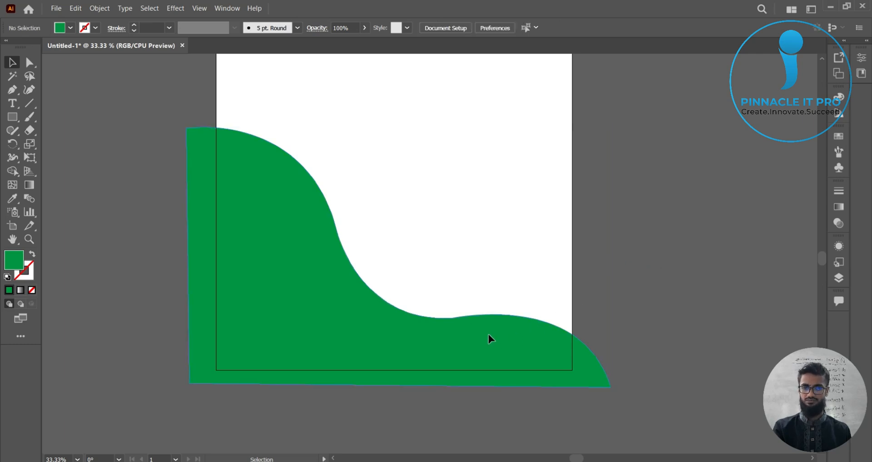
left_click(488, 334)
left_click(648, 253)
scroll(648, 253, "down", 1)
left_click_drag(647, 254, 612, 267)
left_click(492, 310)
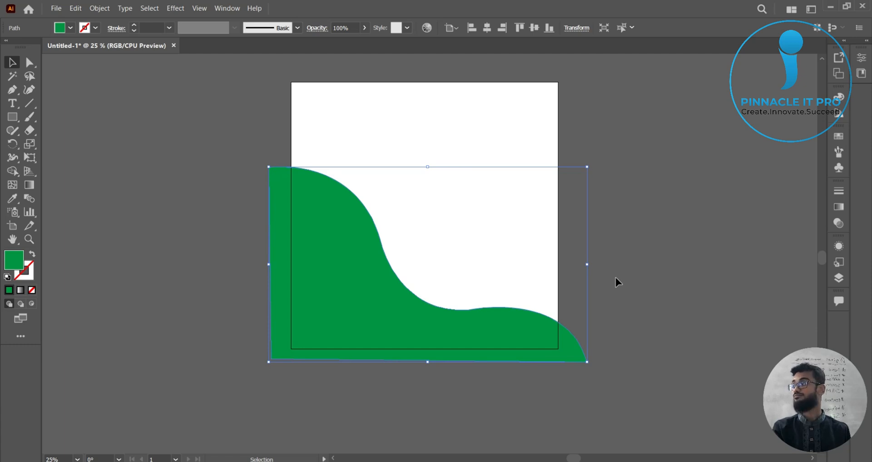
left_click(643, 311)
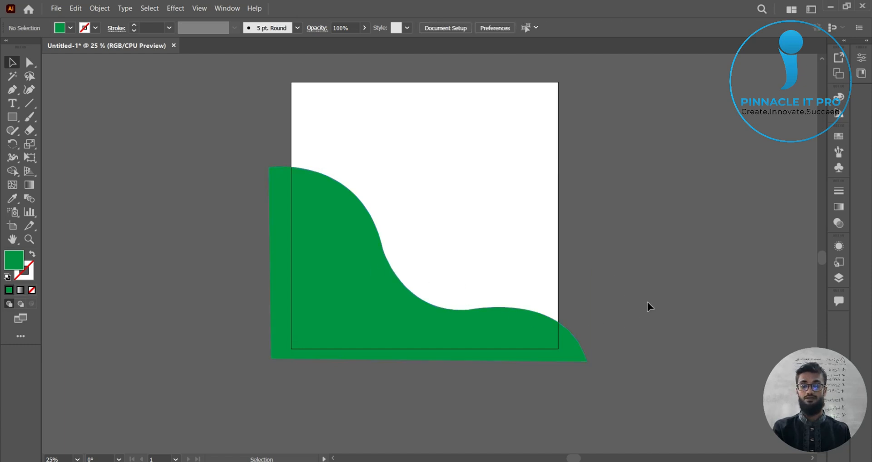
Step: Inspect the wave's lower edge around the middle anchor up close
key("ctrl+plus")
key("ctrl+plus")
key("ctrl+plus")
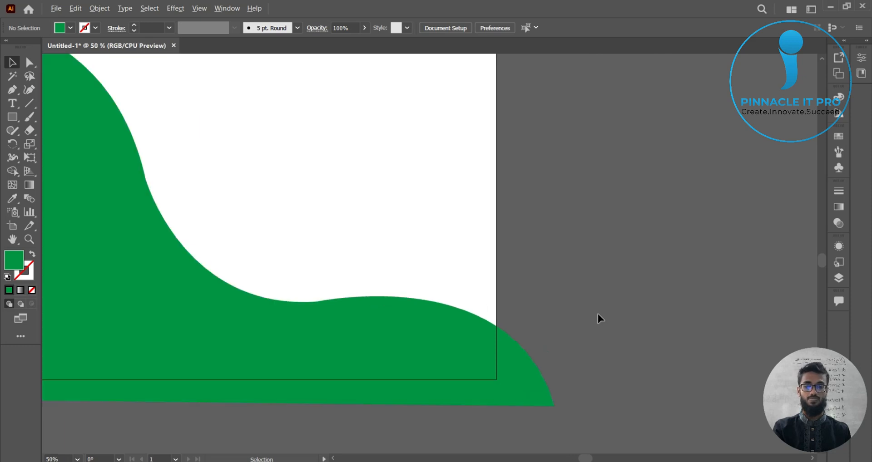
key("ctrl+plus")
key("ctrl+plus")
key("ctrl+plus")
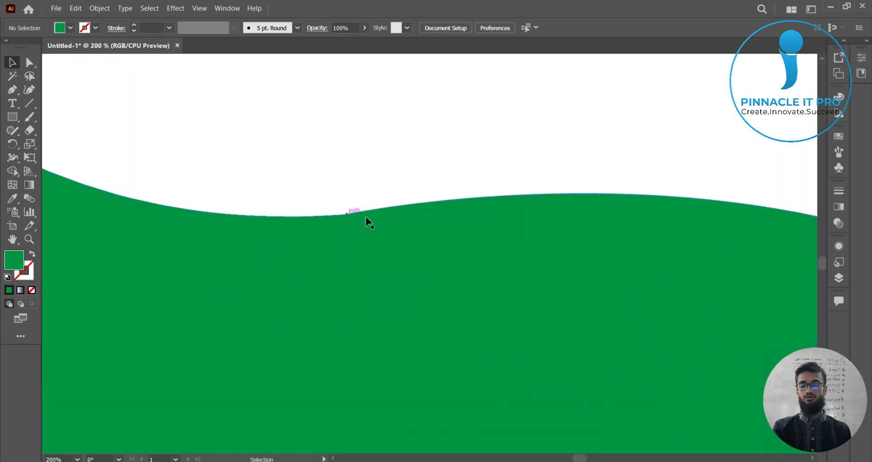
scroll(364, 230, "up", 1)
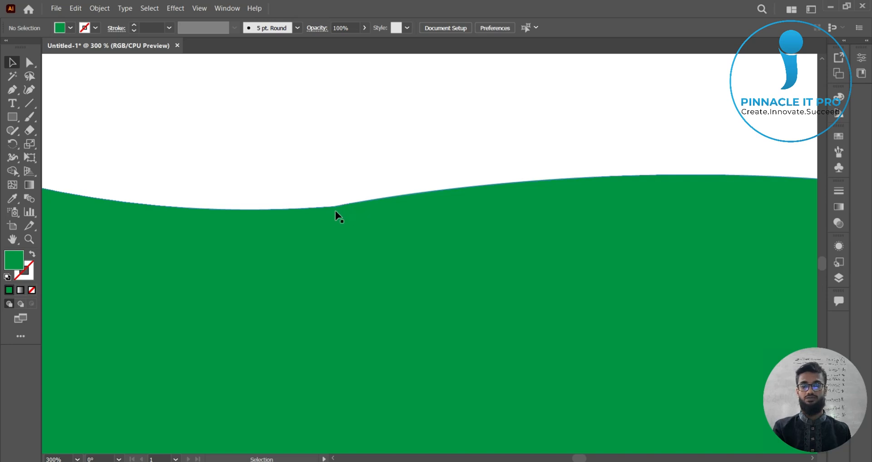
scroll(338, 217, "up", 5)
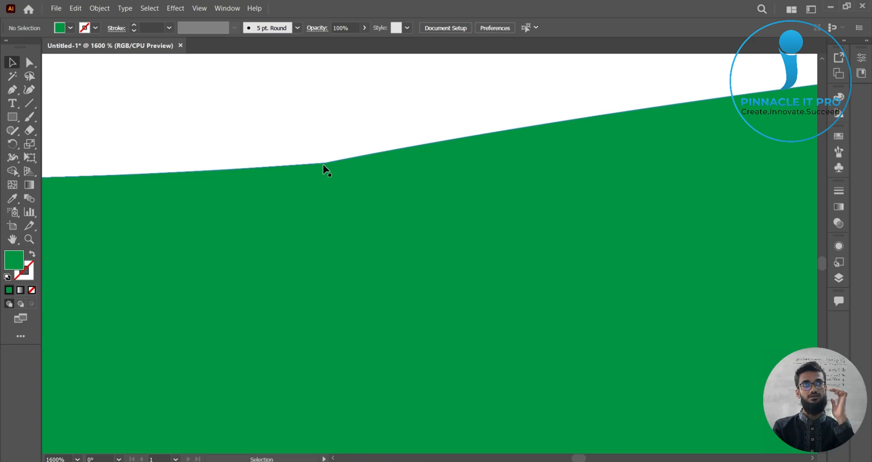
scroll(436, 271, "down", 6)
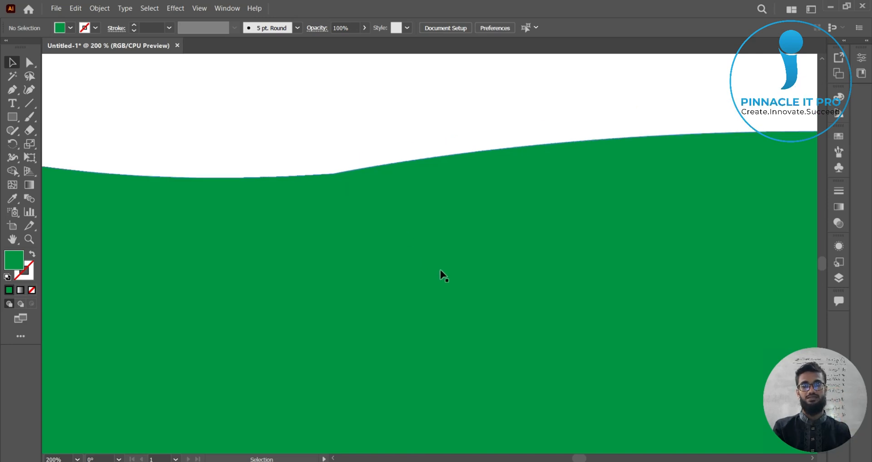
scroll(440, 271, "down", 2)
scroll(439, 272, "down", 1)
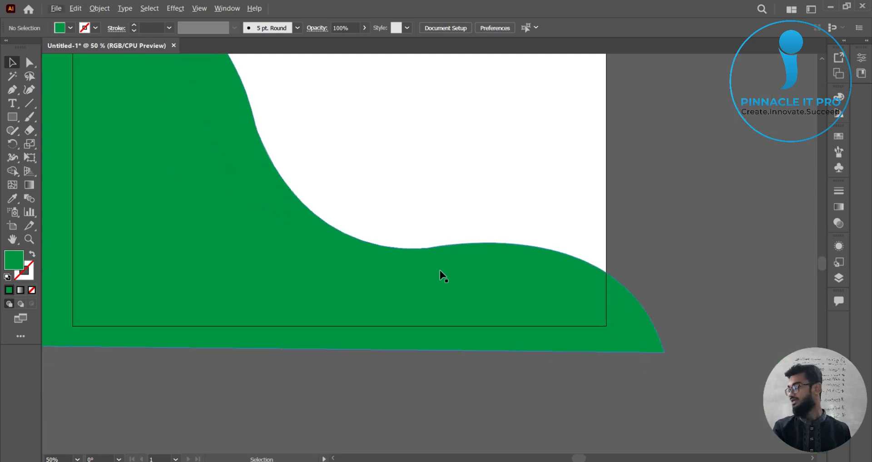
left_click_drag(691, 144, 727, 230)
scroll(761, 233, "down", 1)
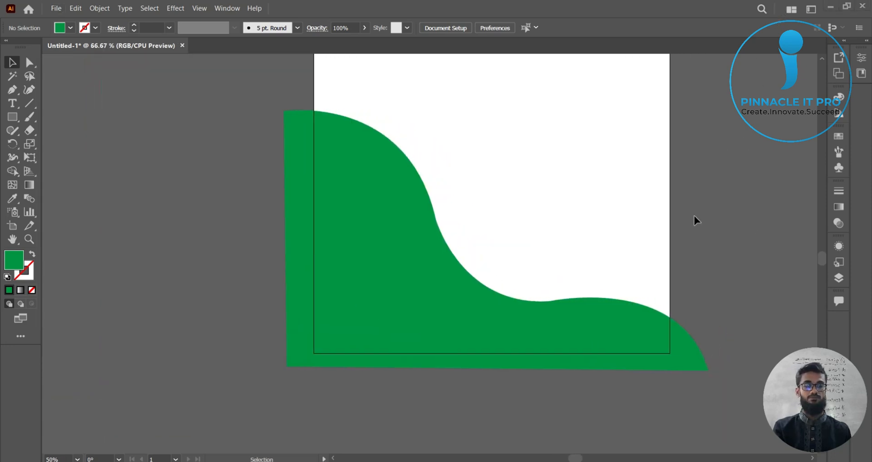
scroll(694, 217, "up", 2)
left_click_drag(504, 355, 626, 297)
scroll(629, 202, "down", 1)
scroll(626, 296, "down", 1)
left_click_drag(689, 228, 644, 271)
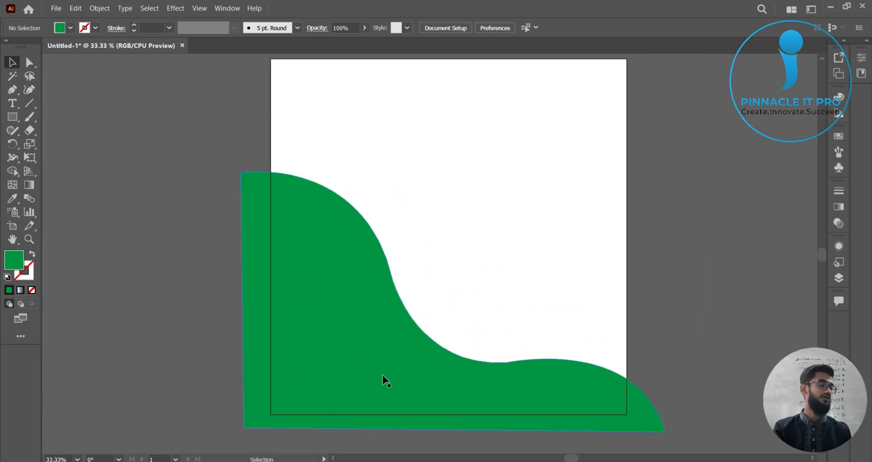
left_click(443, 379)
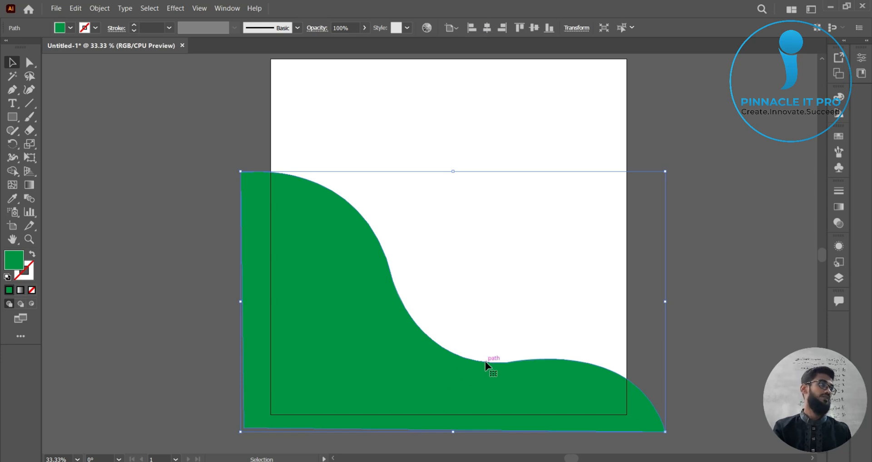
left_click(687, 282)
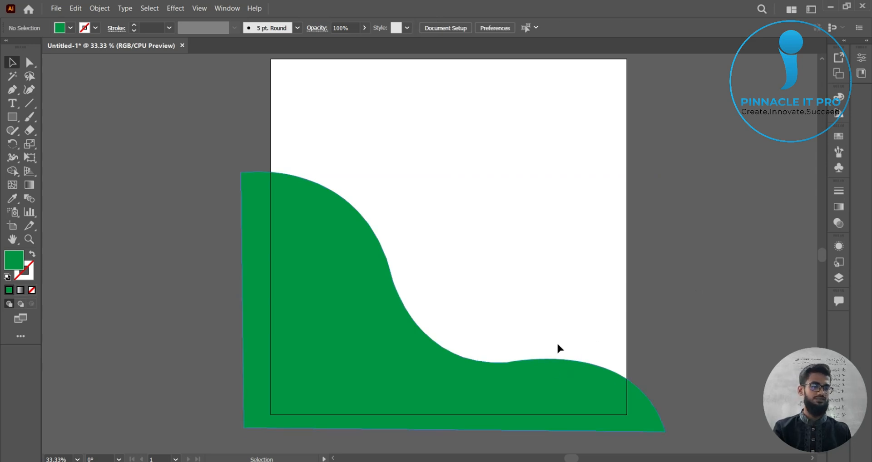
scroll(608, 309, "down", 1)
scroll(609, 309, "right", 1)
Step: Switch to the Smooth Tool and try smoothing the dip in the wave's lower edge
left_click(490, 357)
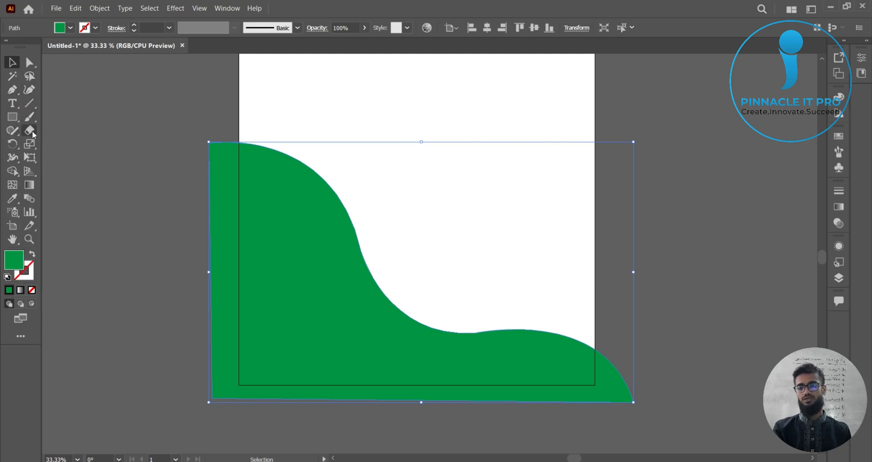
left_click(13, 131)
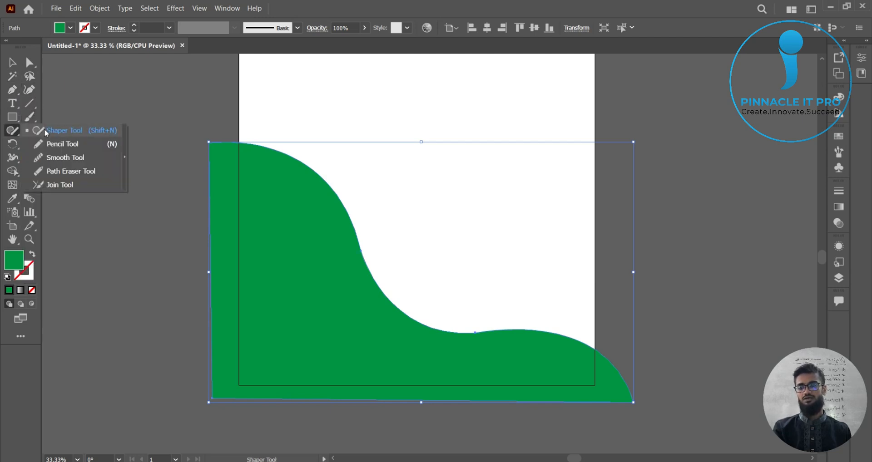
left_click(65, 160)
key("ctrl+shift+a")
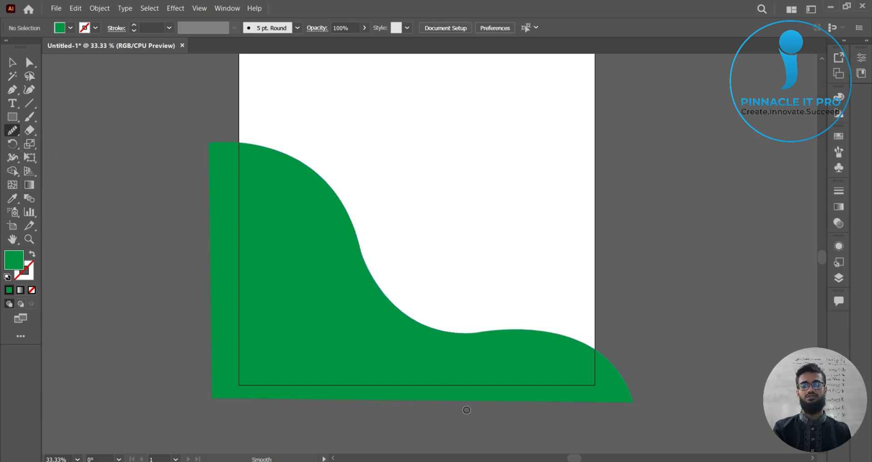
key("ctrl+1")
key("ctrl+minus")
key("ctrl+minus")
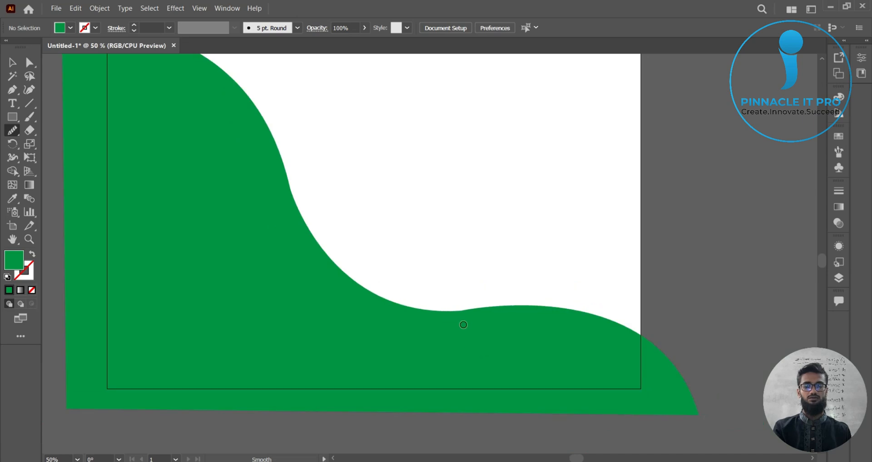
left_click_drag(461, 325, 503, 347)
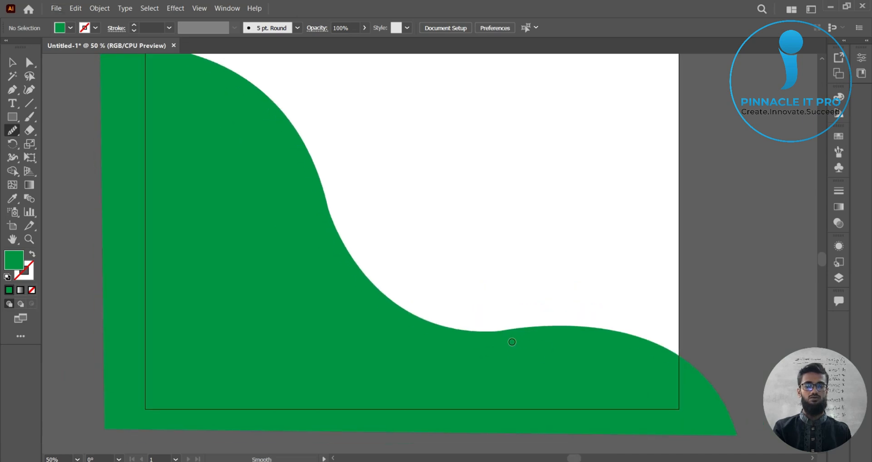
Step: Select the wave shape and smooth the small dip in its lower edge with the Smooth Tool
left_click(12, 62)
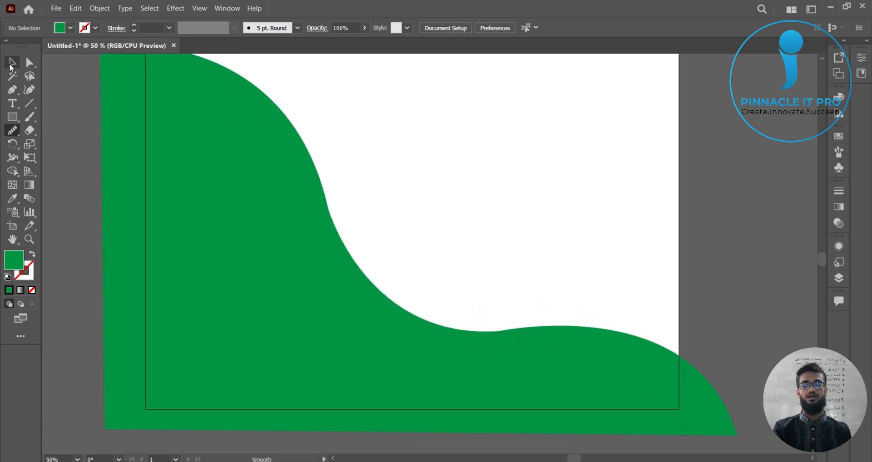
left_click(357, 295)
left_click(12, 131)
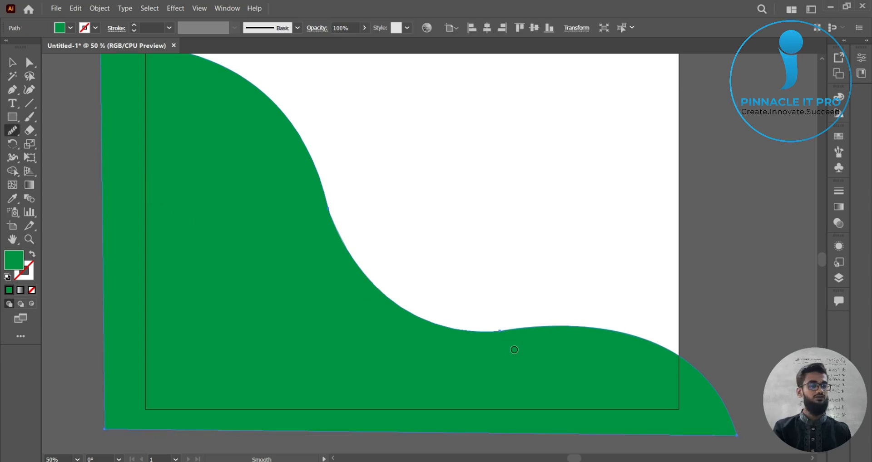
scroll(505, 361, "down", 1)
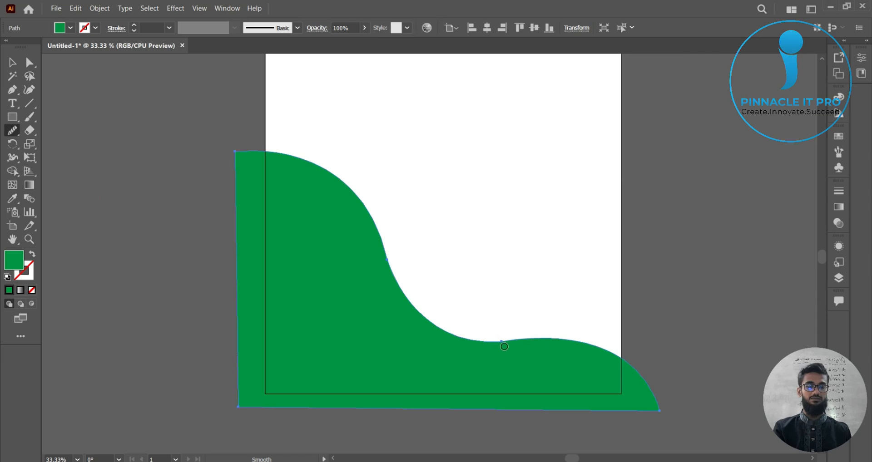
scroll(505, 361, "up", 3)
scroll(488, 337, "up", 3)
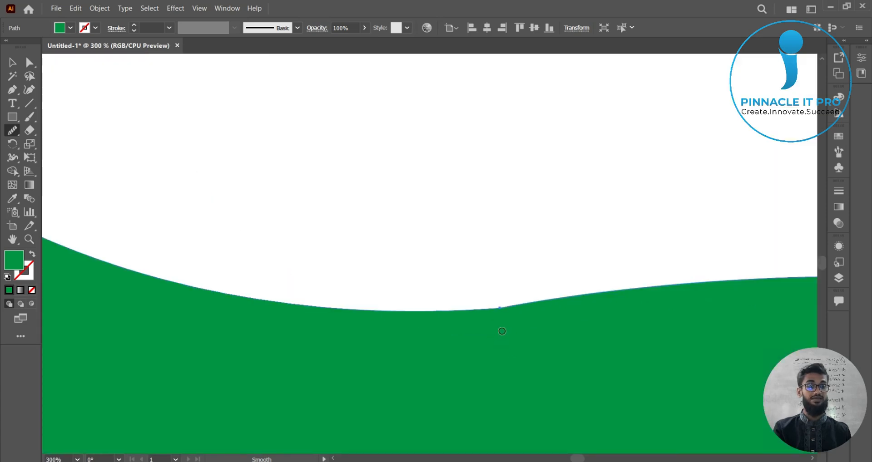
scroll(500, 318, "up", 2)
key("space")
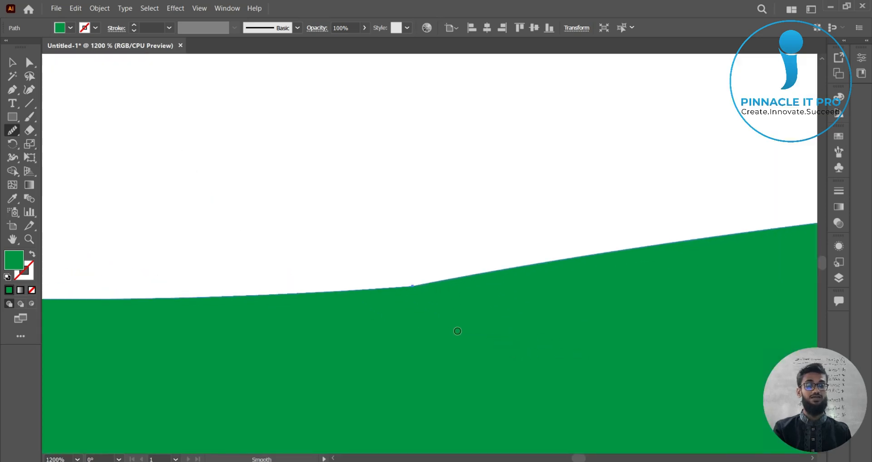
scroll(459, 318, "up", 2)
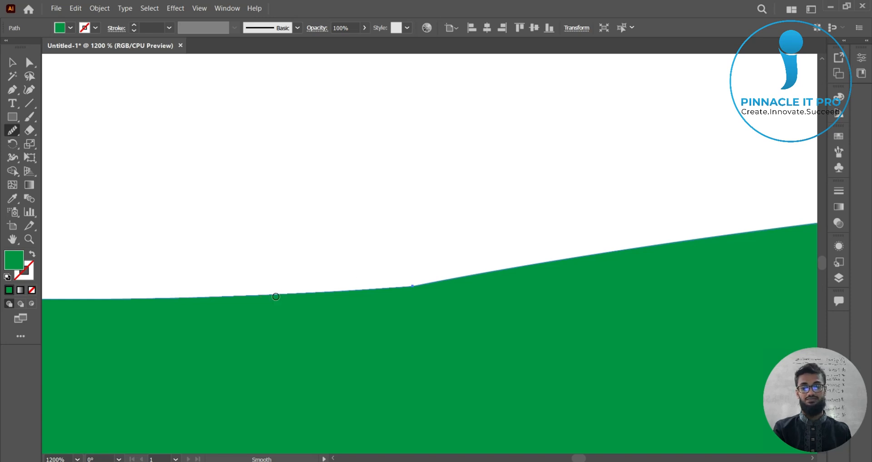
mouse_move(275, 296)
left_mouse_down()
mouse_move(311, 301)
mouse_move(497, 275)
mouse_move(601, 250)
mouse_move(724, 255)
left_mouse_up()
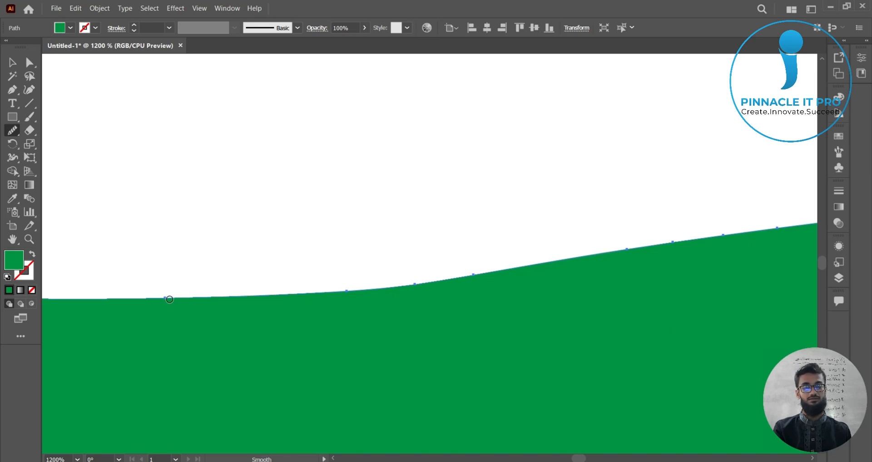
left_click_drag(168, 300, 697, 260)
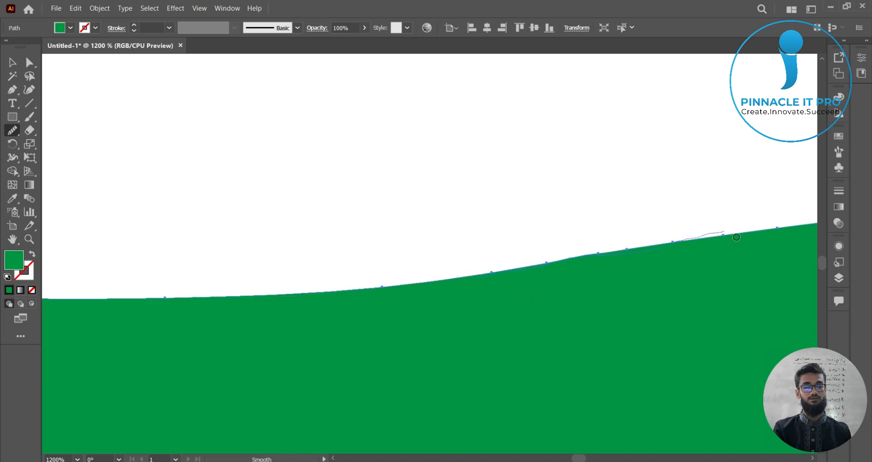
Step: Smooth the wider curve along the wave's lower edge, then deselect the shape
scroll(637, 327, "down", 4)
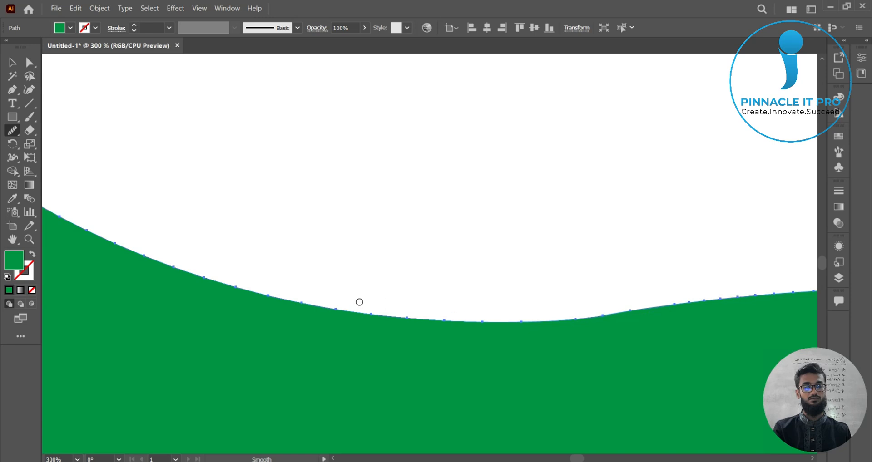
mouse_move(345, 309)
left_mouse_down()
mouse_move(382, 318)
mouse_move(664, 313)
left_mouse_up()
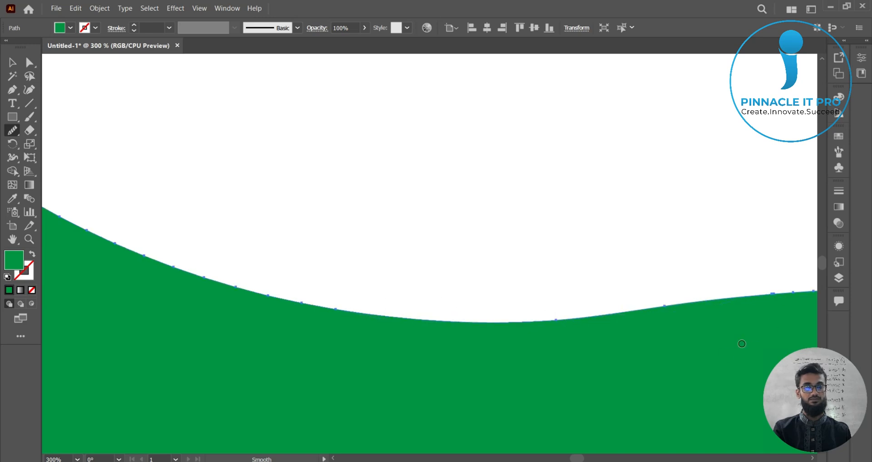
scroll(705, 366, "down", 5)
left_click_drag(705, 383, 514, 345)
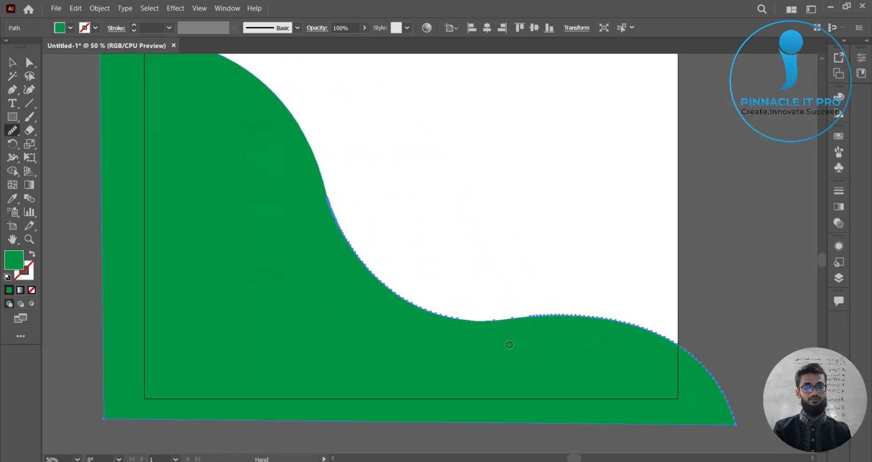
mouse_move(392, 293)
left_mouse_down()
mouse_move(475, 315)
mouse_move(563, 309)
mouse_move(663, 344)
left_mouse_up()
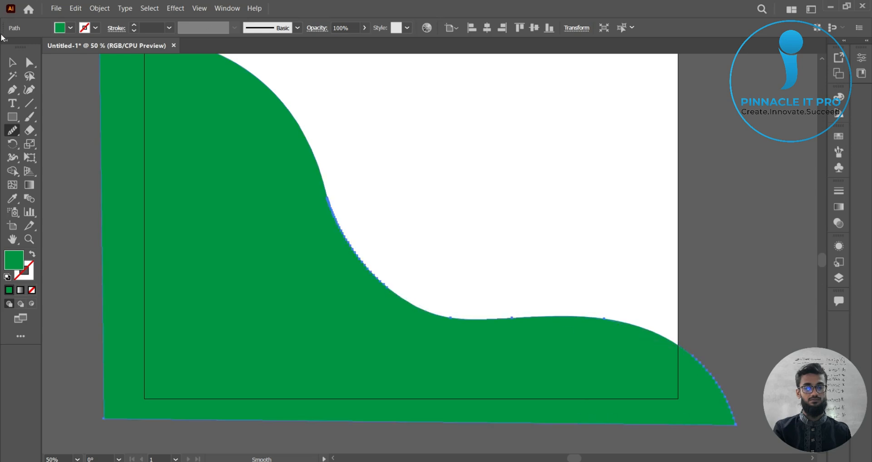
left_click(12, 62)
left_click(69, 100)
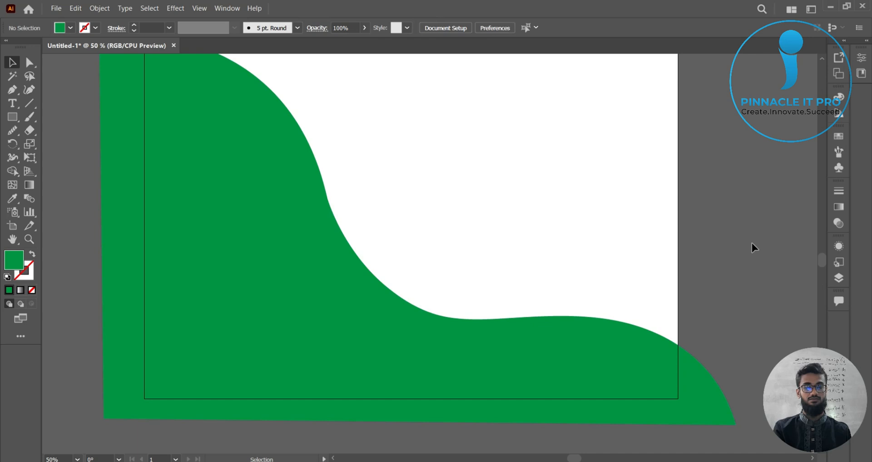
Step: Inspect the smoothed lower edge of the wave at several zoom levels
scroll(745, 238, "down", 1)
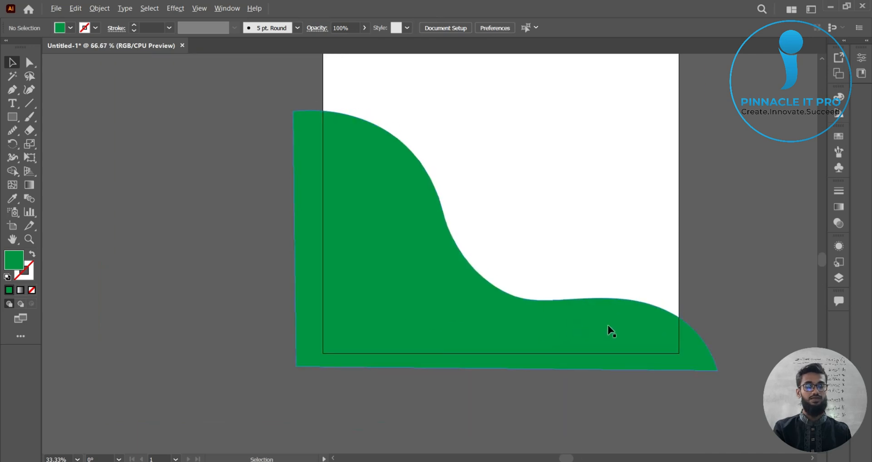
scroll(614, 333, "up", 6)
scroll(473, 412, "down", 1)
scroll(366, 408, "down", 3)
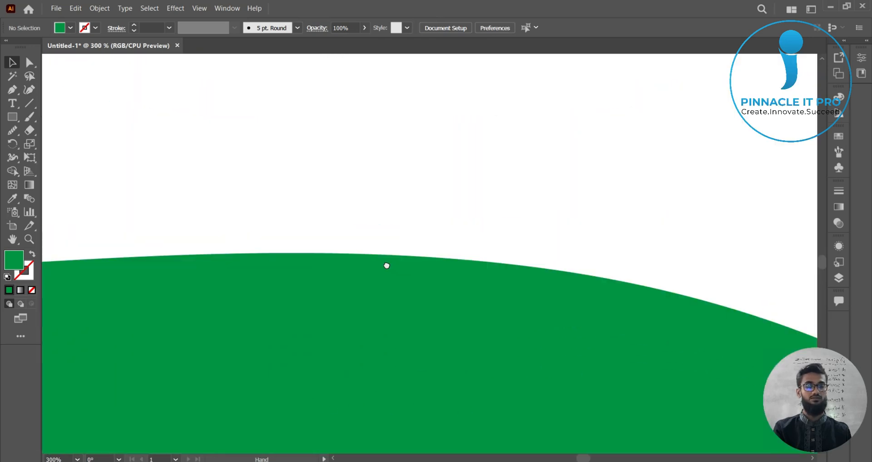
scroll(430, 318, "down", 3)
scroll(317, 249, "up", 2)
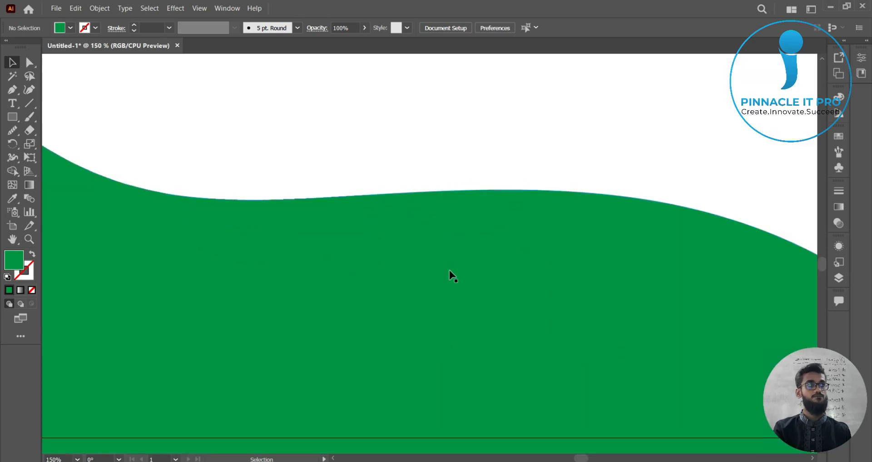
scroll(325, 292, "down", 4)
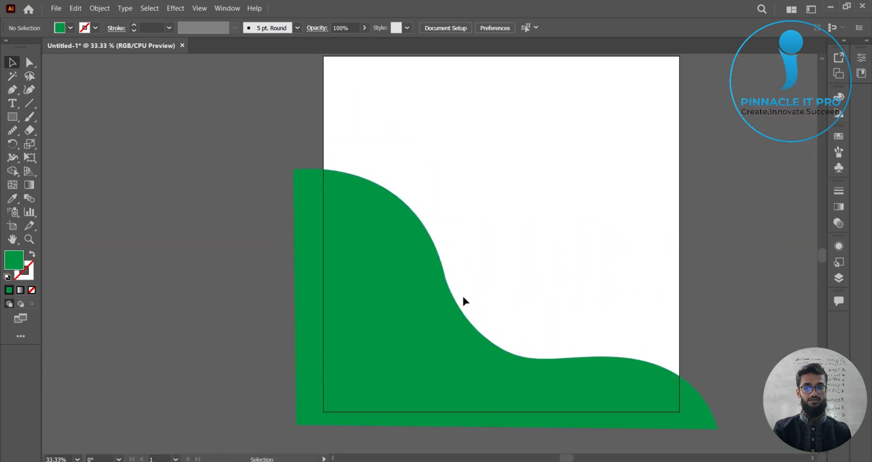
Step: Select the wave and smooth its steep upper curve with the Smooth Tool, then deselect it
left_click(431, 348)
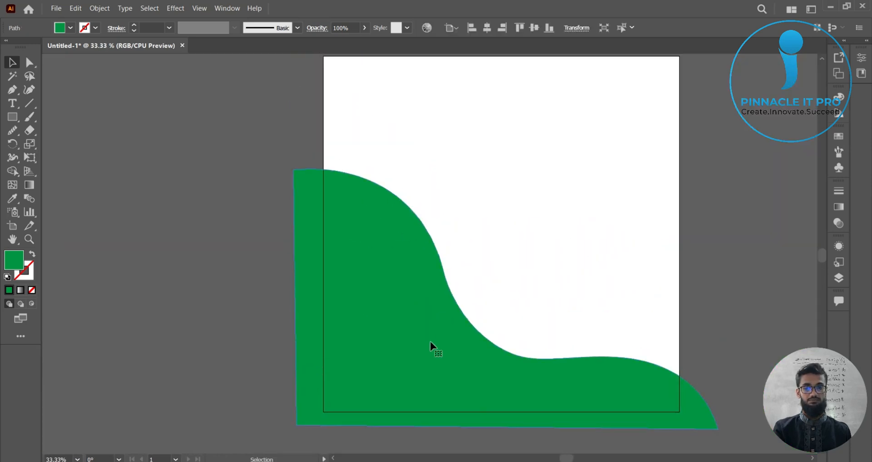
scroll(450, 338, "up", 3)
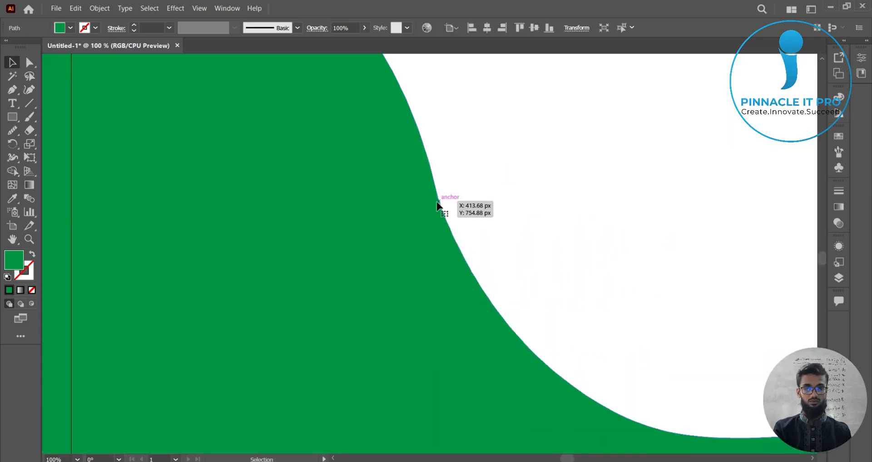
scroll(439, 218, "up", 2)
scroll(393, 286, "up", 3)
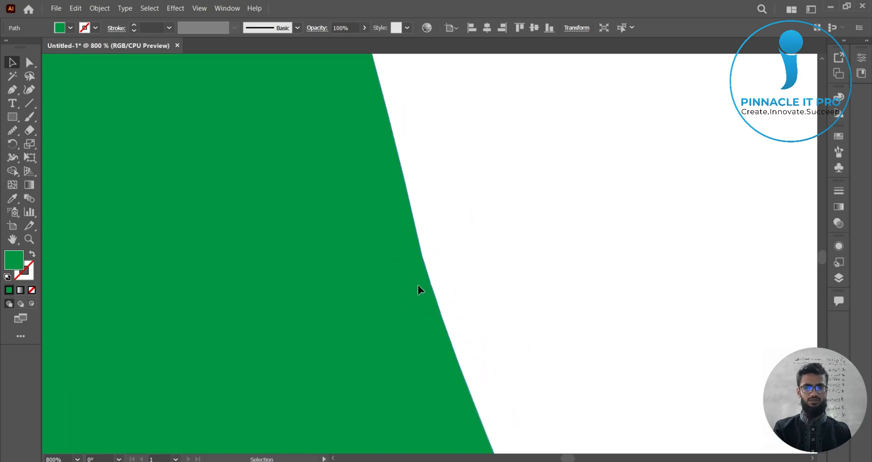
scroll(458, 312, "down", 8)
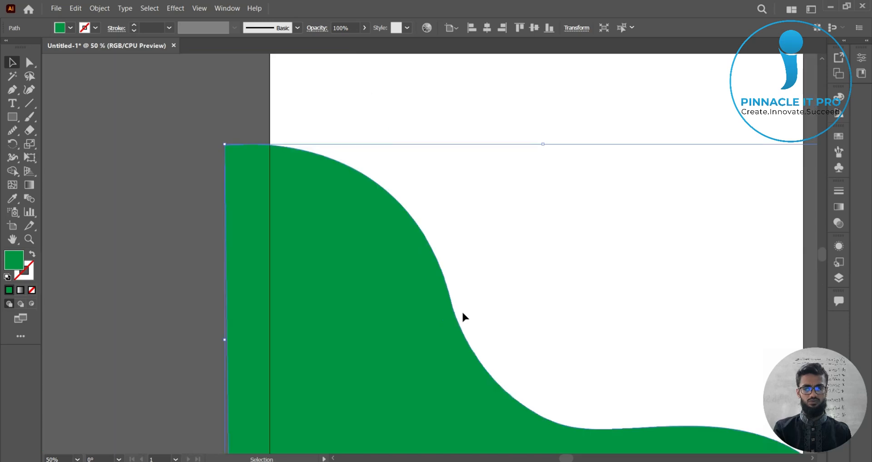
left_click_drag(424, 253, 396, 229)
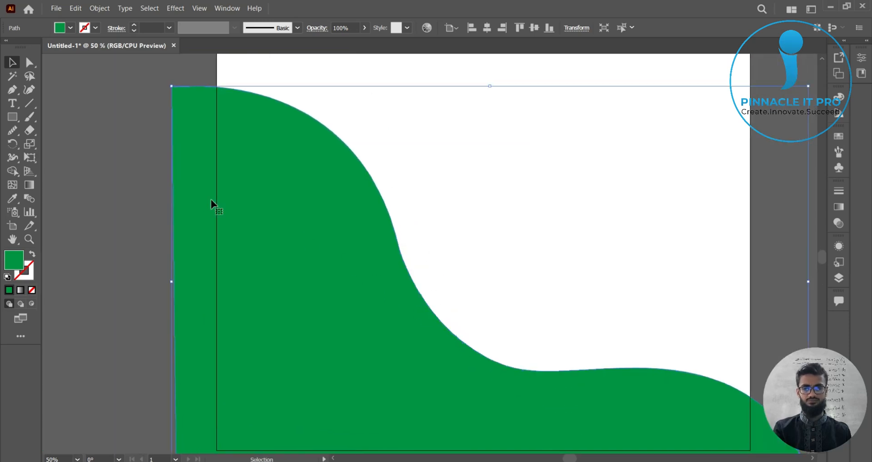
left_click(13, 131)
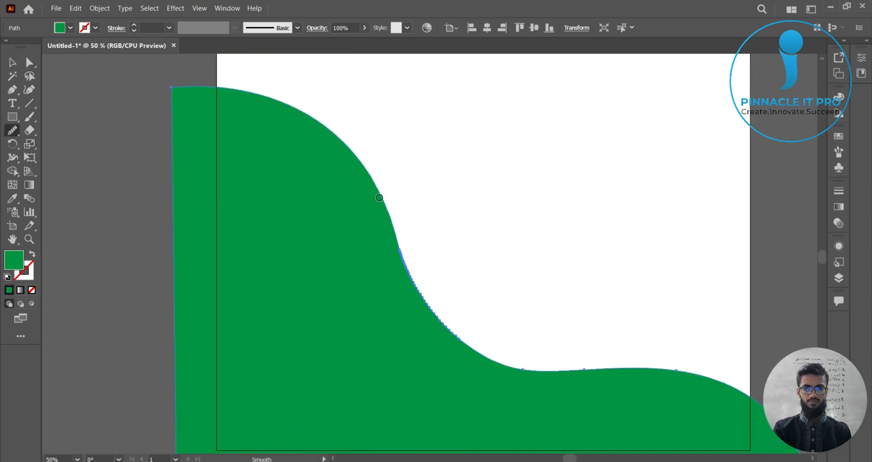
mouse_move(392, 228)
left_mouse_down()
mouse_move(400, 259)
mouse_move(442, 317)
mouse_move(495, 343)
mouse_move(501, 365)
left_mouse_up()
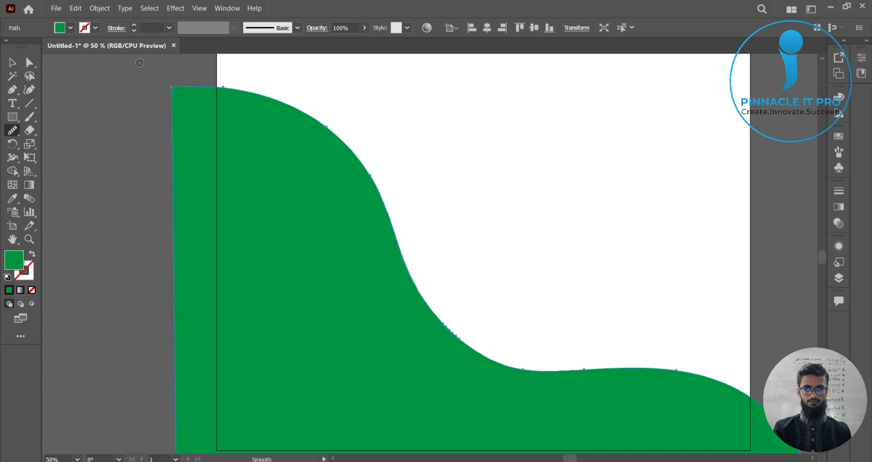
left_click(11, 61)
left_click(117, 131)
Step: Review the finished wave design across the whole artboard
scroll(254, 292, "down", 1)
left_click_drag(307, 283, 293, 262)
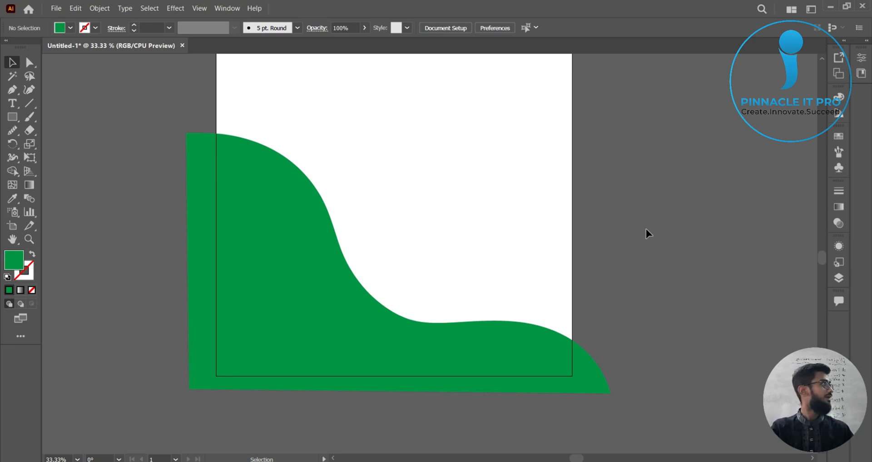
key("h")
left_click_drag(644, 254, 714, 231)
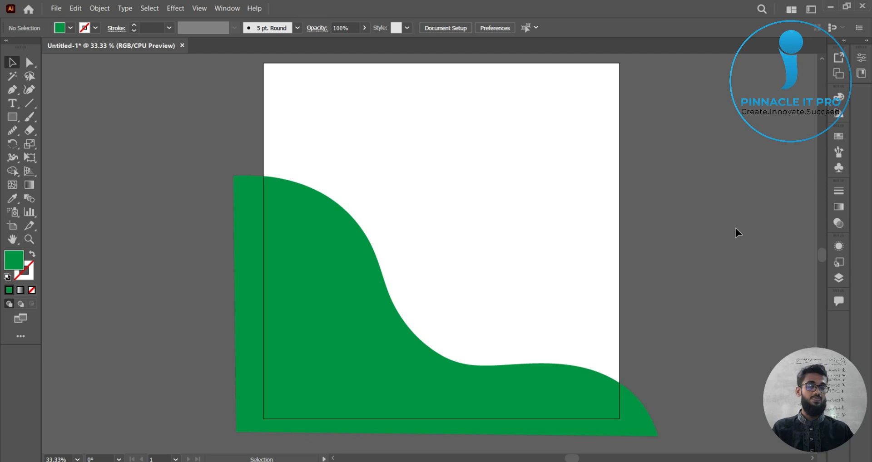
left_click_drag(736, 188, 721, 191)
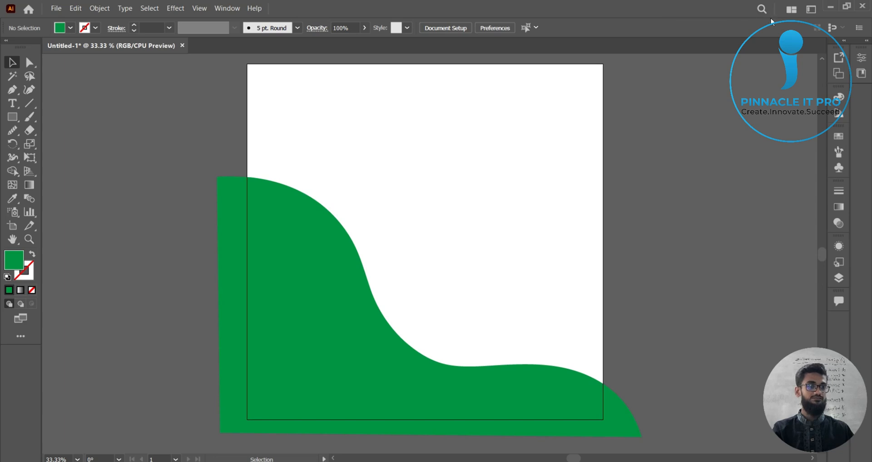
scroll(640, 239, "up", 1)
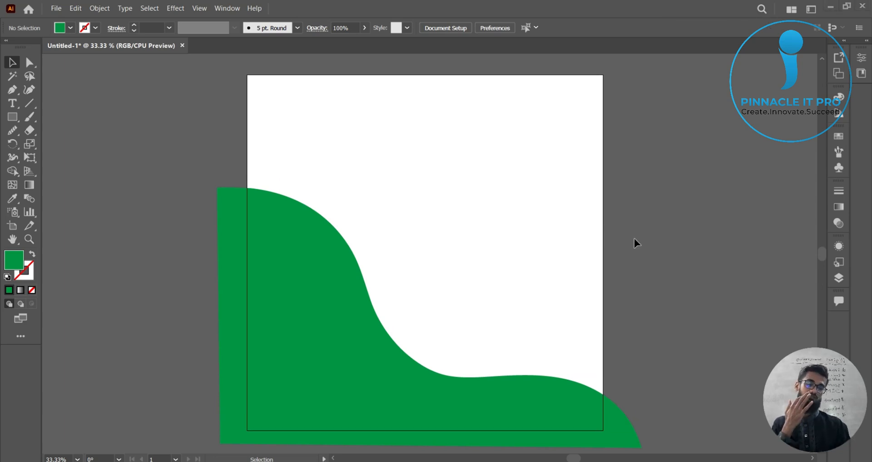
scroll(645, 257, "down", 1)
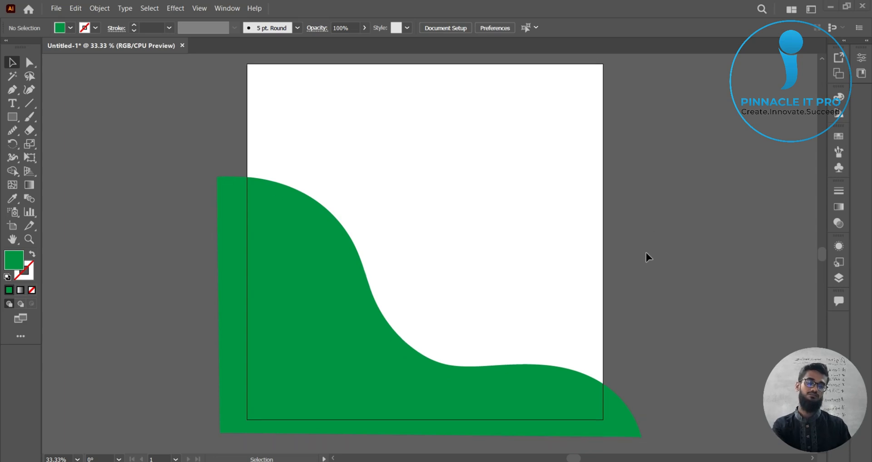
scroll(646, 257, "up", 1)
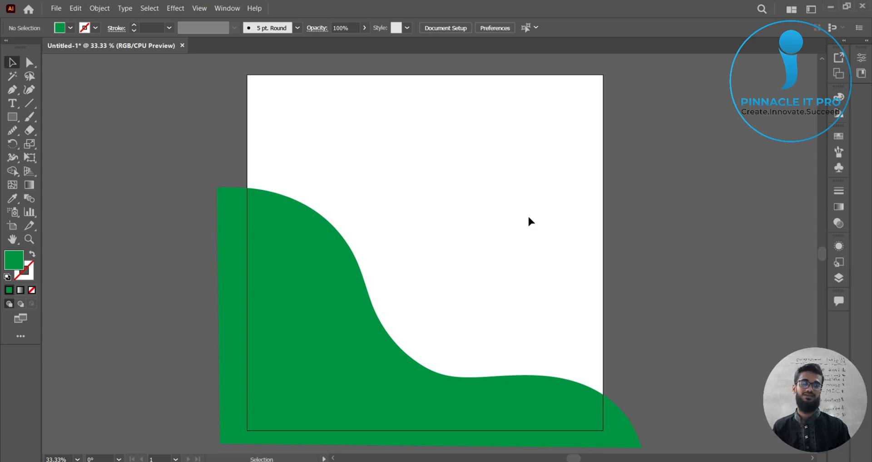
left_click_drag(625, 188, 282, 116)
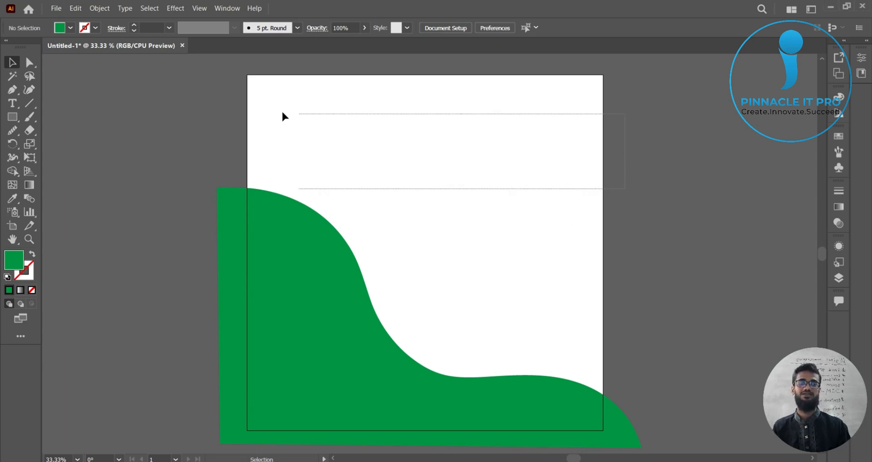
left_click(632, 174)
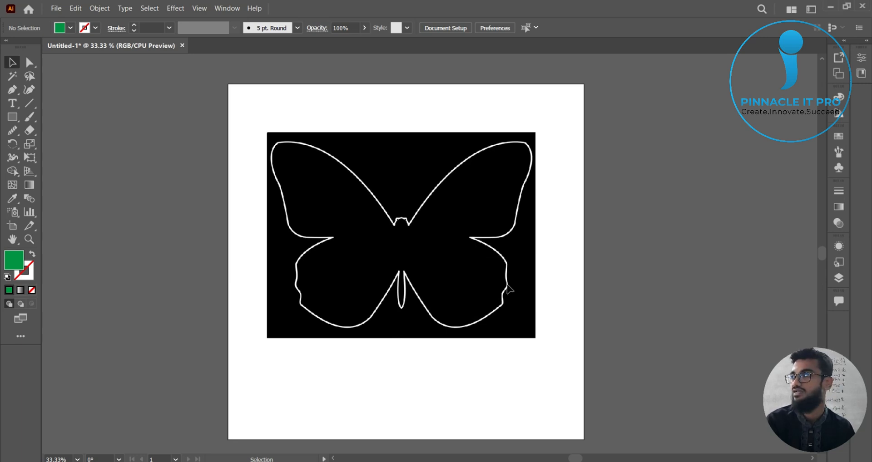
Step: With the Pen tool, start a path at the upper-left wing's inner corner and curve it along the wing's lower-left edge
left_click(14, 90)
left_click_drag(14, 89, 59, 129)
scroll(405, 256, "up", 1)
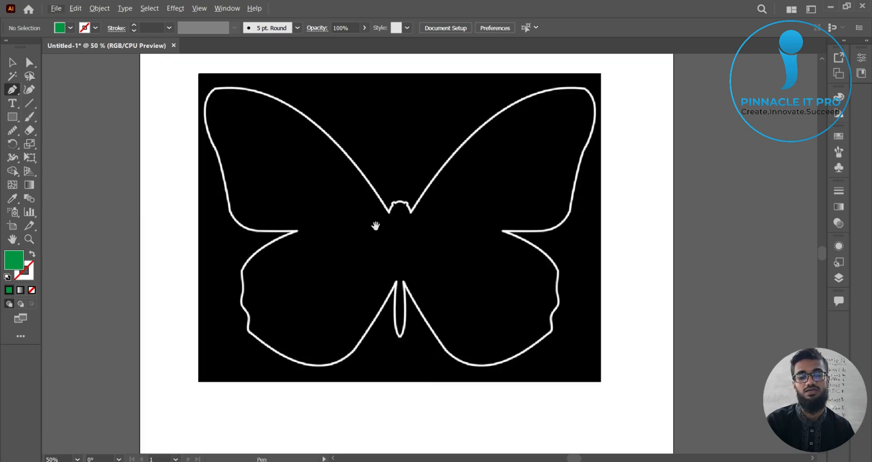
scroll(372, 245, "up", 2)
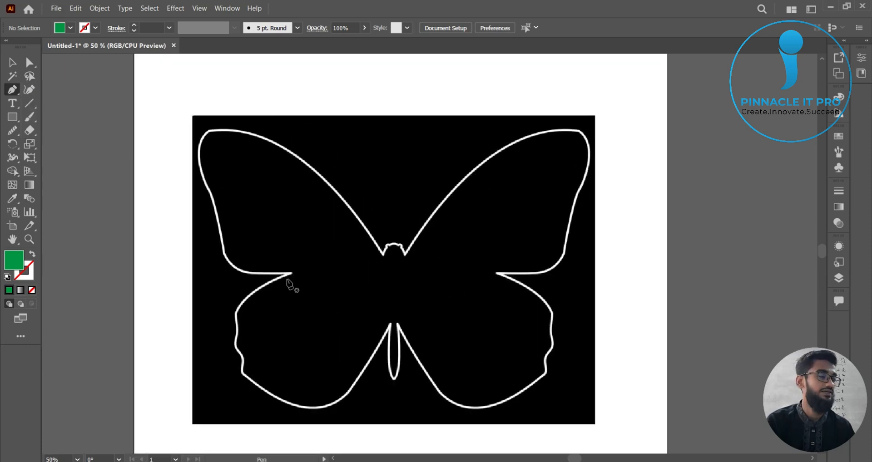
scroll(300, 286, "up", 1)
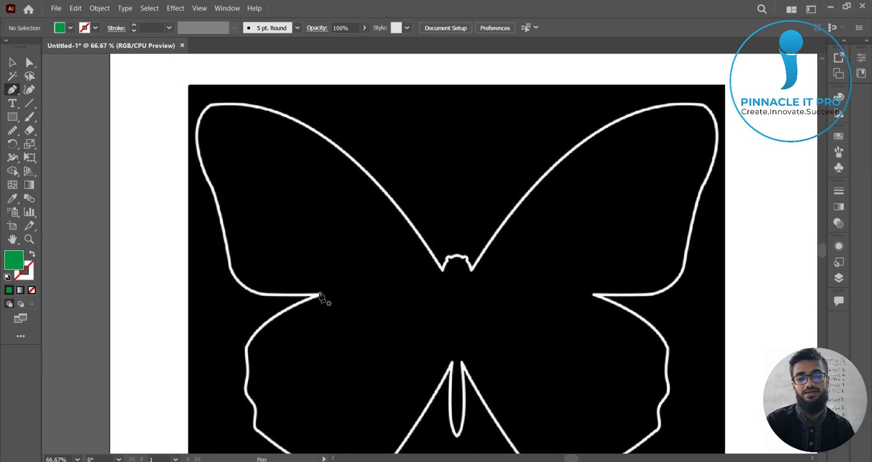
left_click(319, 295)
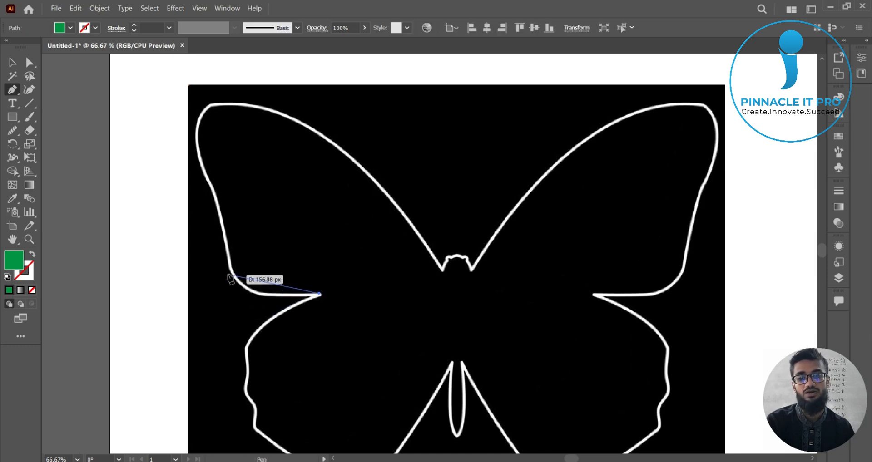
left_click_drag(231, 269, 220, 231)
scroll(282, 281, "up", 1)
key("space")
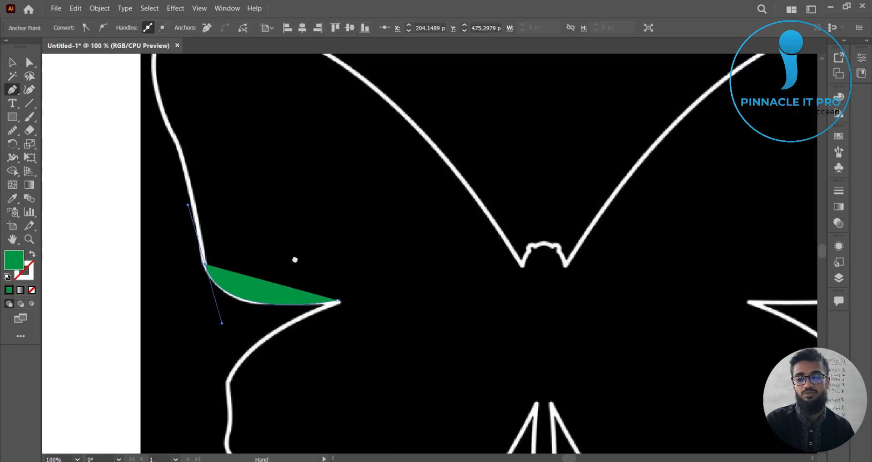
left_click_drag(295, 260, 308, 283)
scroll(327, 274, "down", 1)
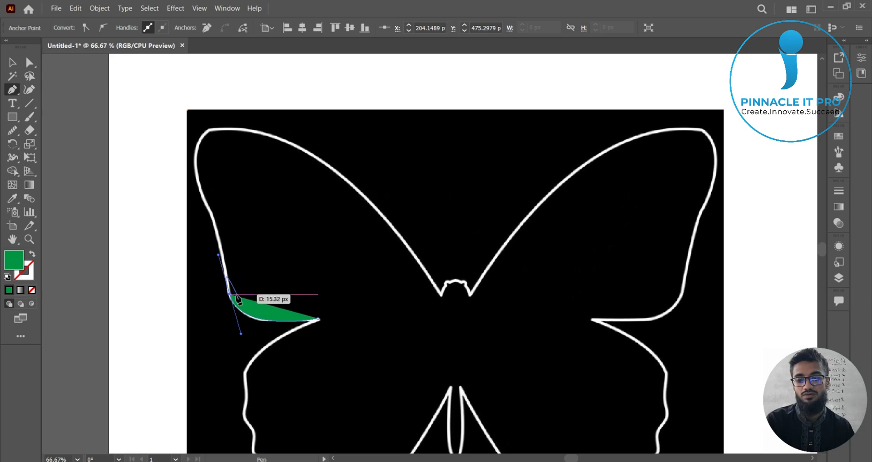
mouse_move(238, 300)
left_mouse_down()
mouse_move(220, 254)
mouse_move(229, 289)
left_mouse_up()
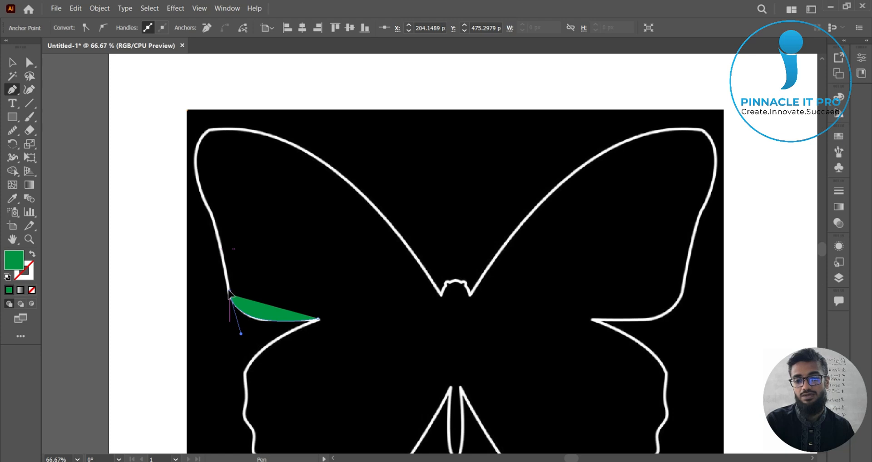
left_click_drag(228, 291, 229, 292)
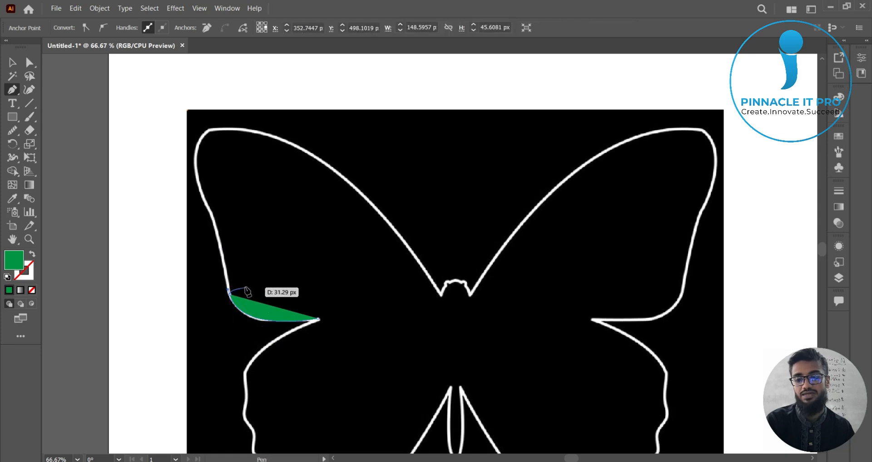
Step: Continue the path up the left wing edge, around the top-left corner and along the wing's upper edge with curved anchors
left_click_drag(199, 184, 169, 122)
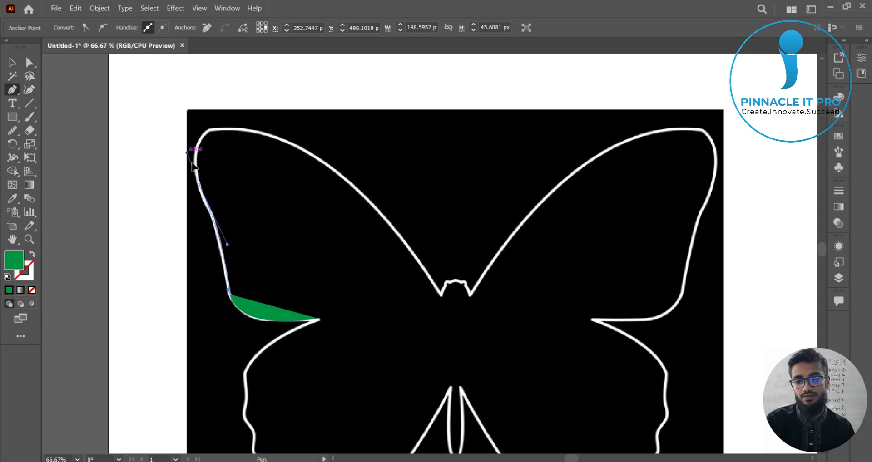
left_click(199, 183)
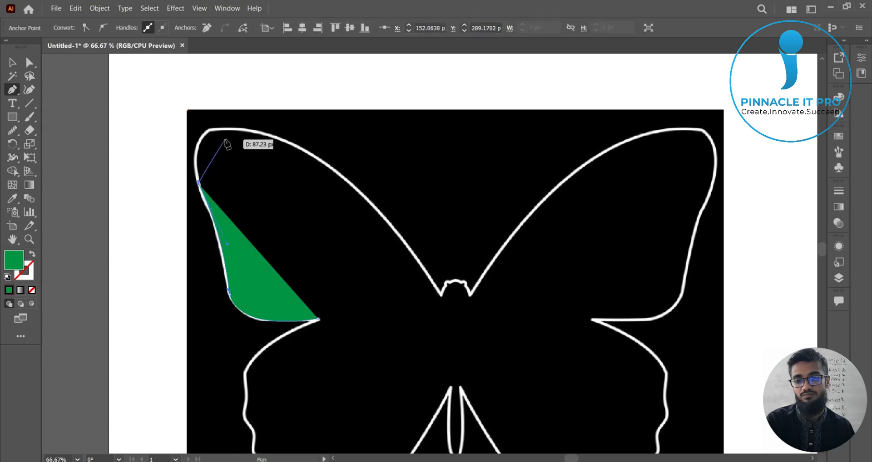
left_click_drag(222, 129, 263, 136)
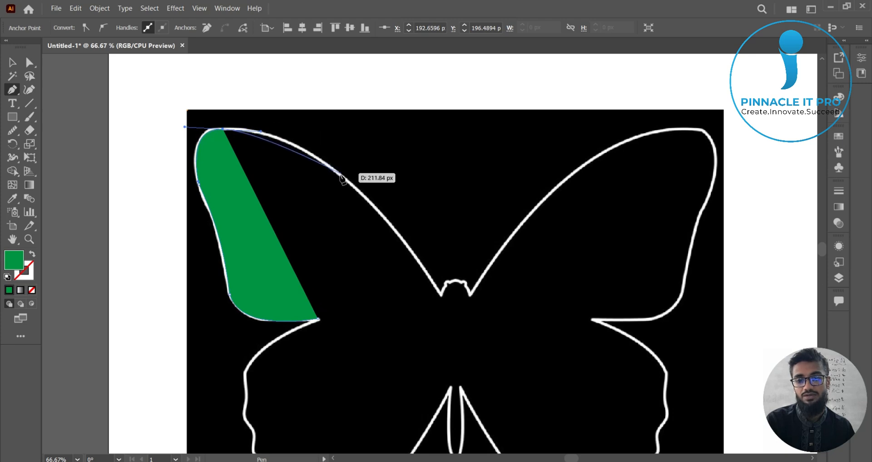
left_click_drag(340, 175, 418, 226)
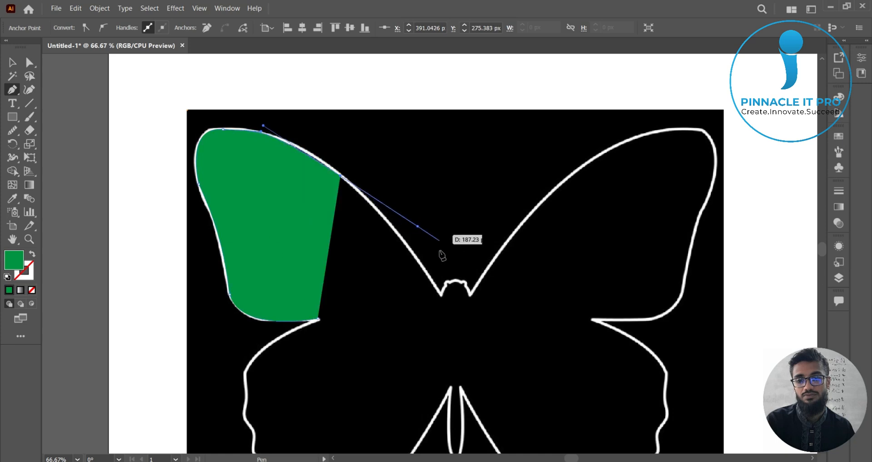
left_click_drag(487, 329, 457, 319)
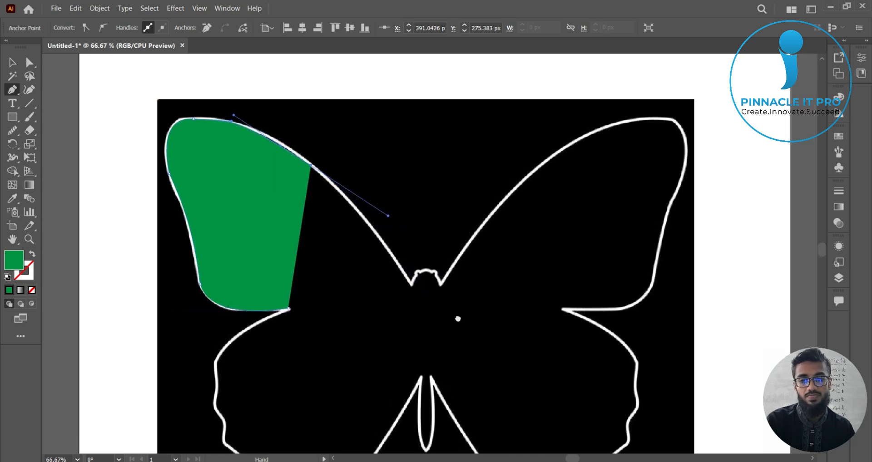
left_click(410, 283)
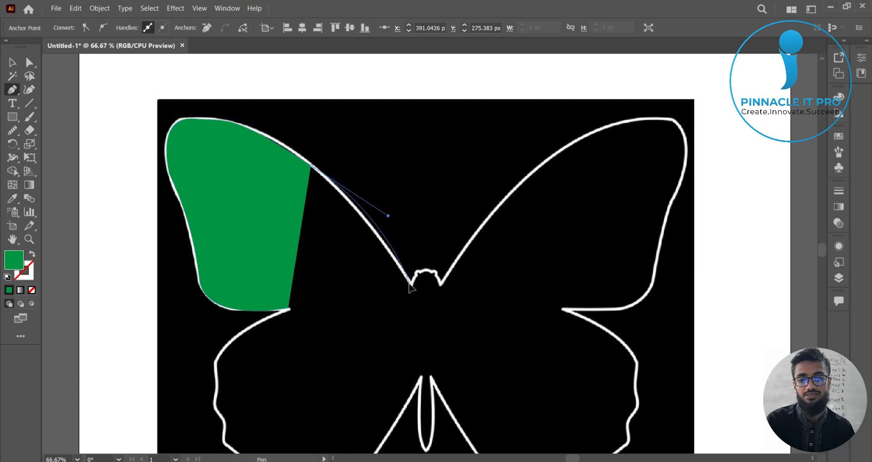
key("ctrl+z")
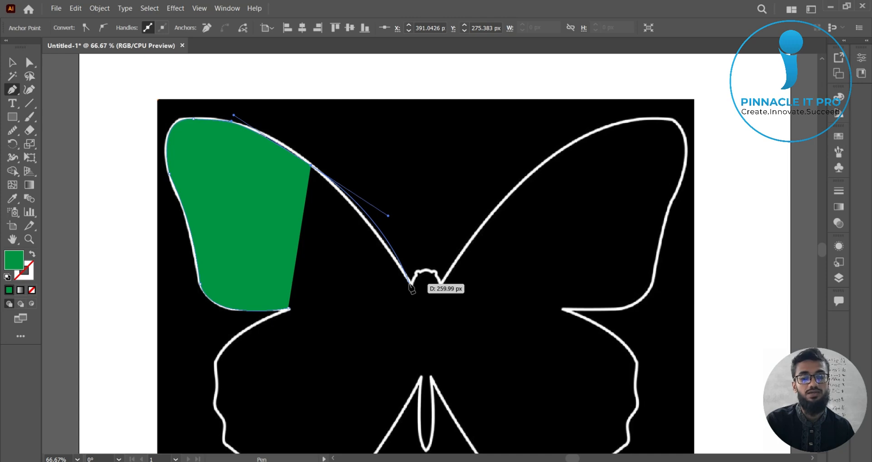
mouse_move(412, 287)
left_mouse_down()
mouse_move(411, 262)
mouse_move(402, 276)
mouse_move(411, 287)
left_mouse_up()
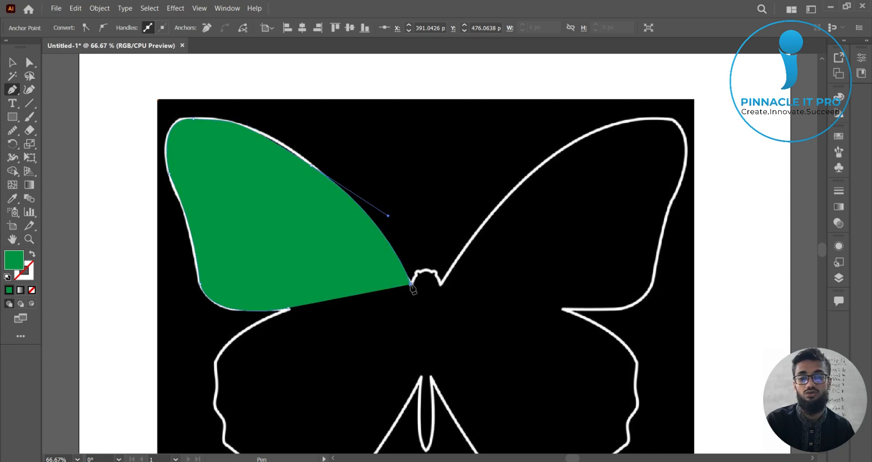
key("ctrl")
key("ctrl+z")
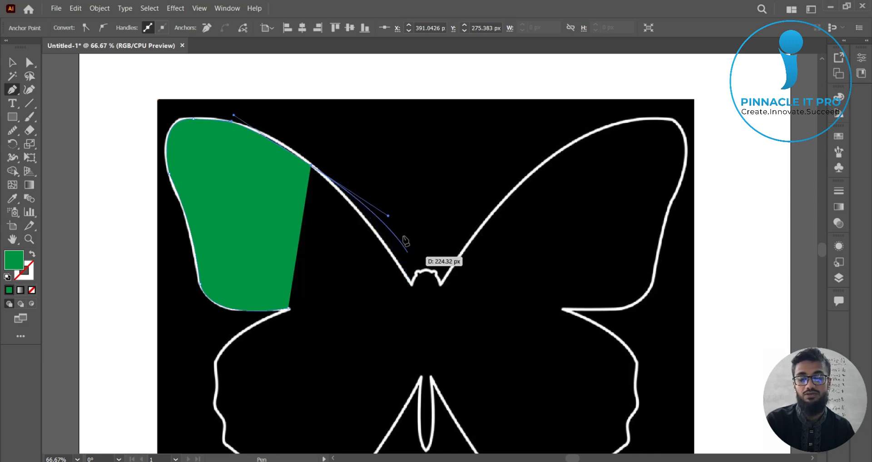
Step: Shorten the last handle and place a corner anchor at the notch where the wing meets the body
left_click_drag(388, 219, 317, 172)
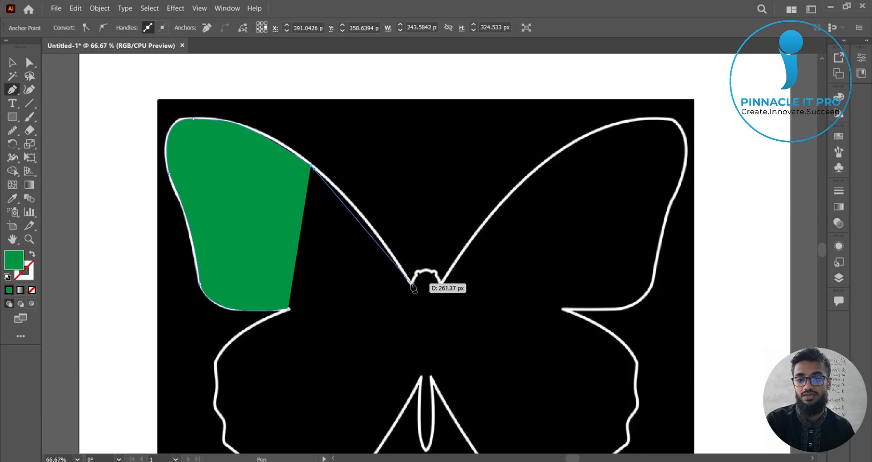
left_click_drag(410, 286, 471, 373)
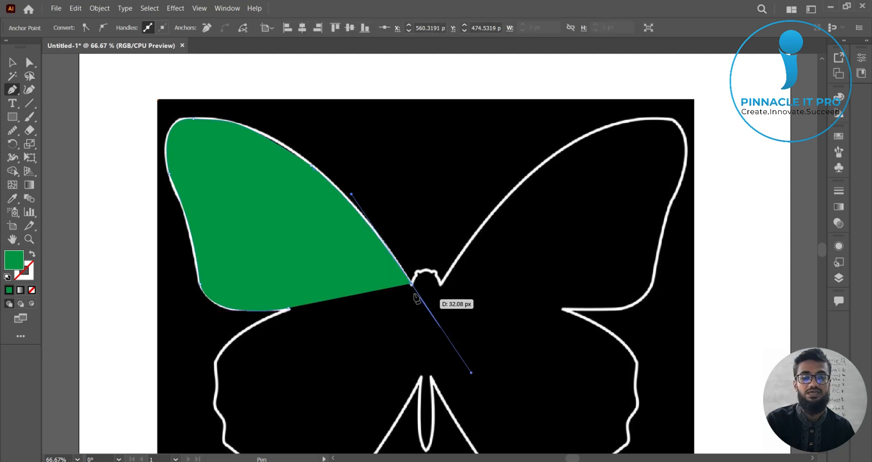
mouse_move(412, 286)
left_mouse_down()
mouse_move(477, 383)
mouse_move(411, 286)
left_mouse_up()
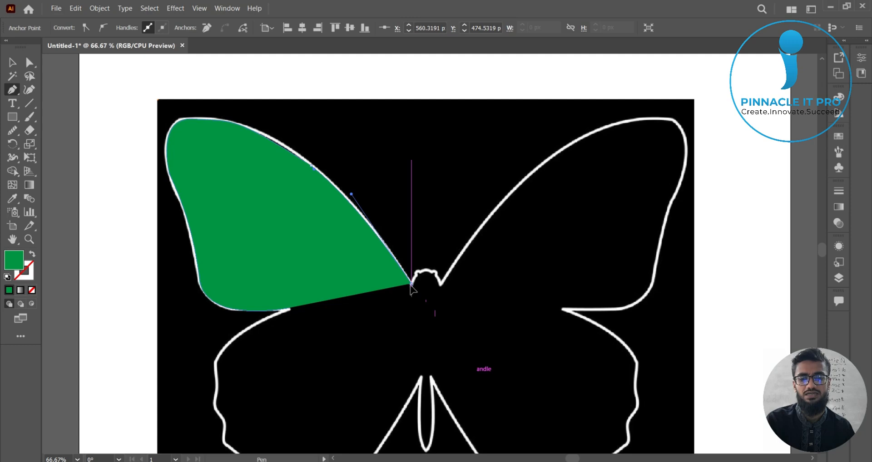
Step: Trace the butterfly's head bump with small anchors and a curved segment across its top
key("ctrl+equal")
key("ctrl+equal")
key("ctrl+equal")
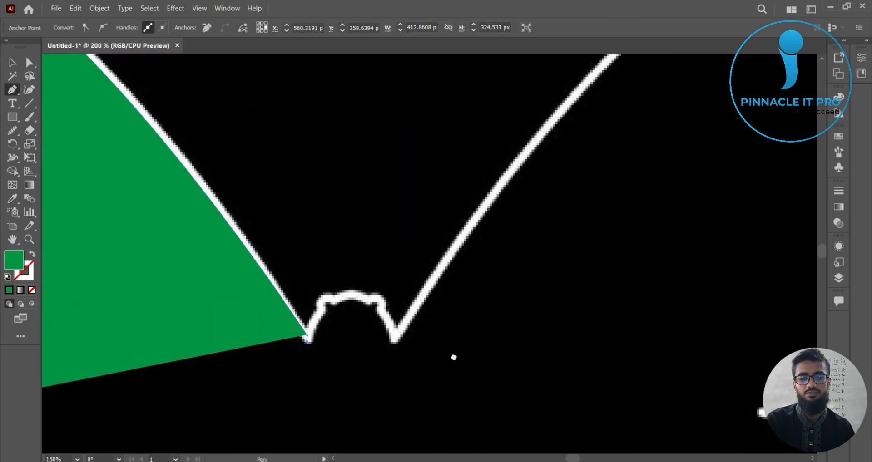
left_click_drag(321, 309, 338, 293)
left_click(322, 309)
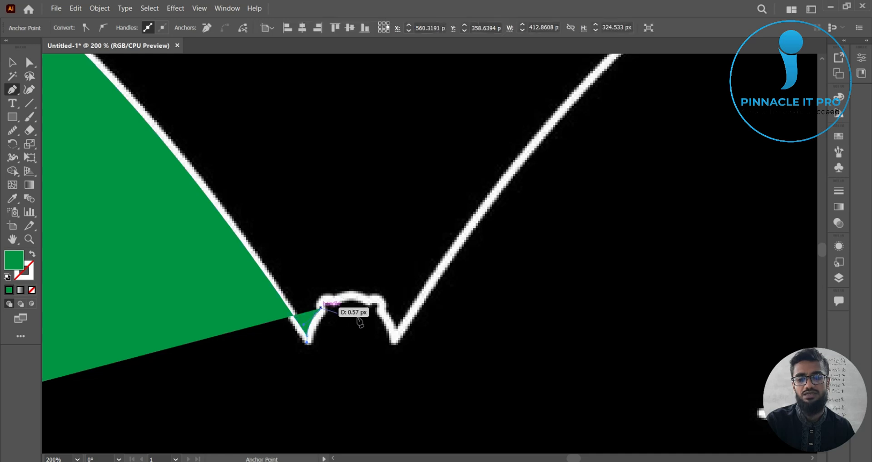
mouse_move(332, 301)
left_mouse_down()
mouse_move(345, 302)
mouse_move(336, 303)
left_mouse_up()
left_click(332, 301)
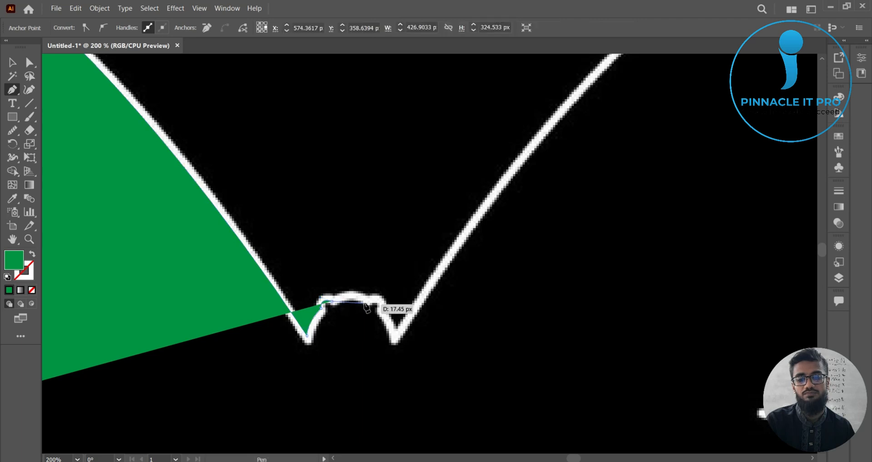
left_click_drag(367, 302, 380, 317)
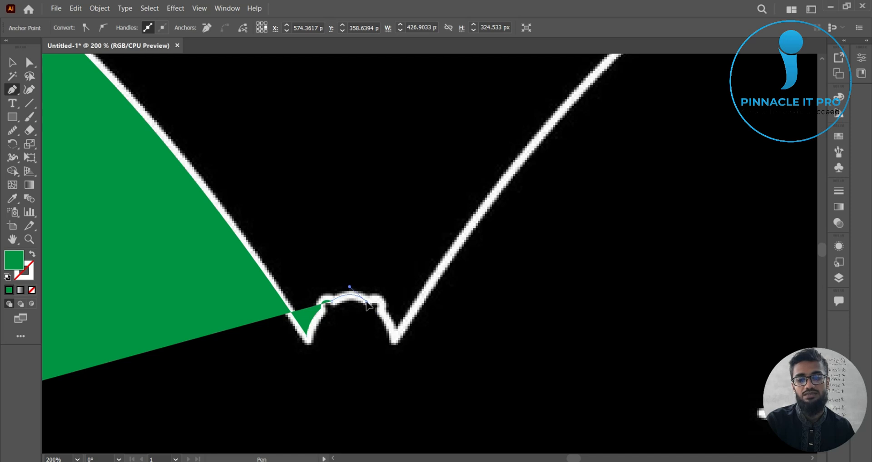
left_click_drag(366, 301, 394, 340)
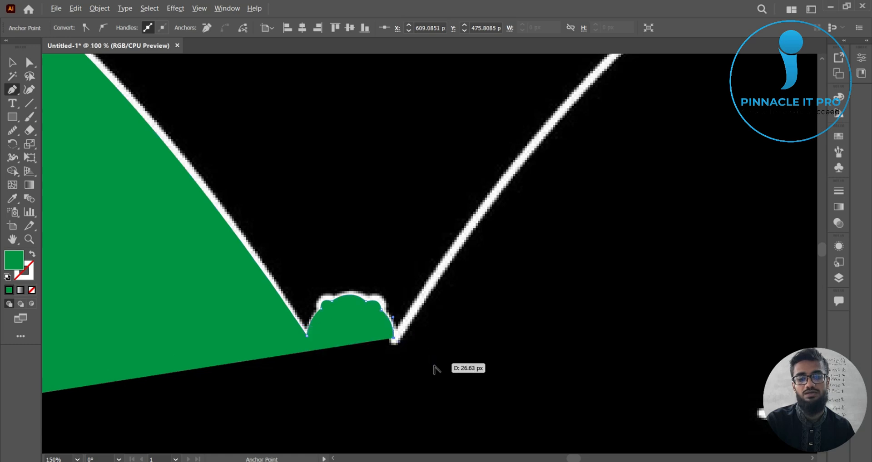
Step: Extend the path from the head to the top-right wing corner with a curved anchor
key("ctrl+minus")
key("ctrl+minus")
key("ctrl+minus")
scroll(442, 386, "up", 4)
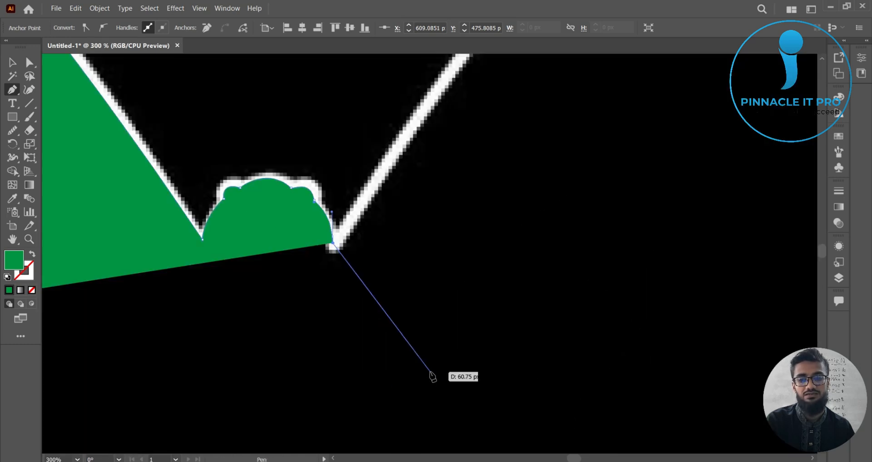
scroll(431, 372, "down", 5)
left_click_drag(459, 375, 367, 320)
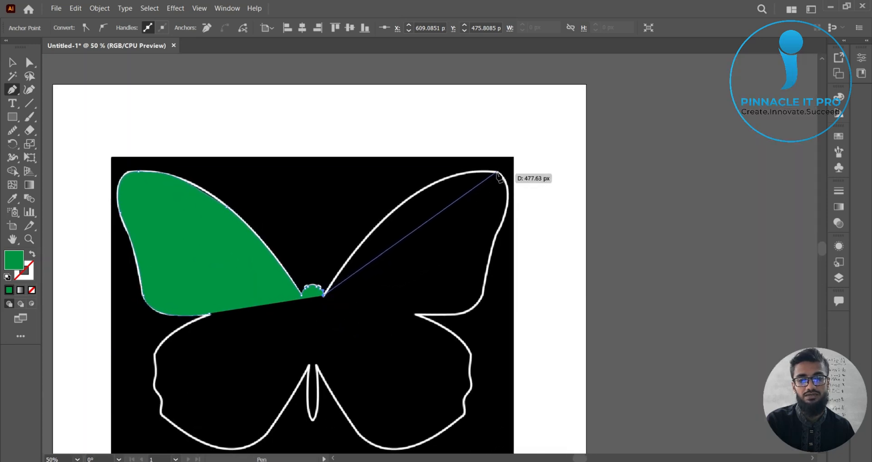
left_click_drag(499, 172, 595, 182)
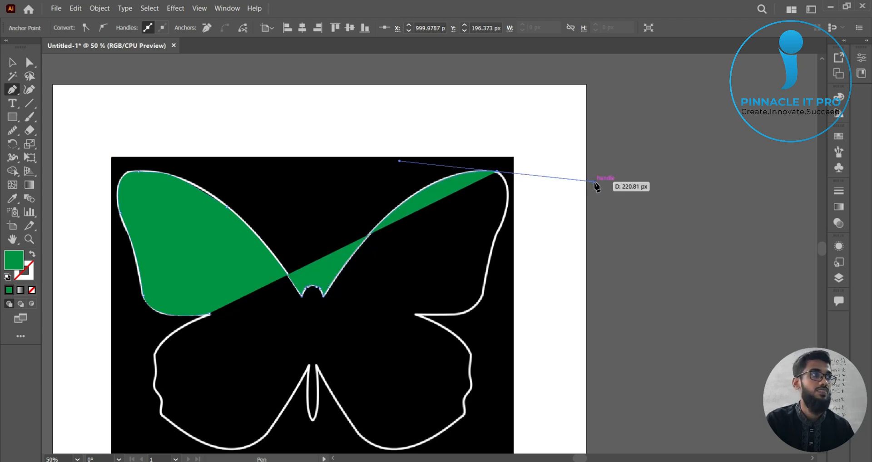
Step: Select the traced path, set its fill to None, and deselect it
key("space")
left_click_drag(458, 265, 512, 241)
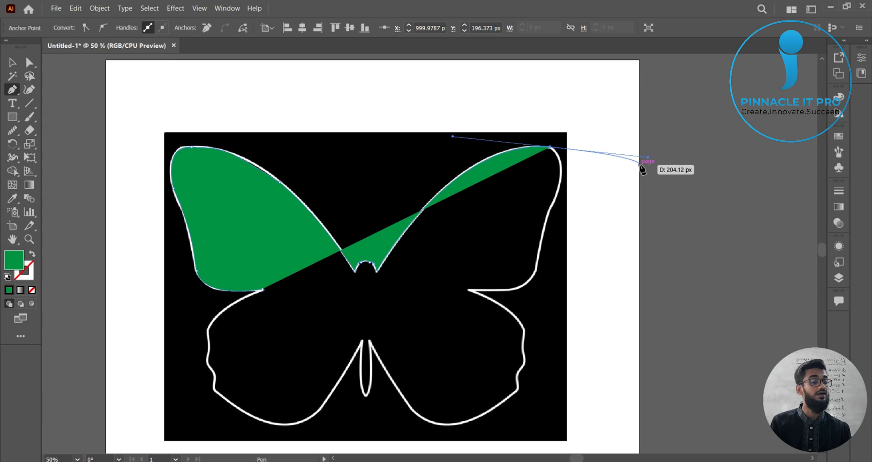
left_click(11, 64)
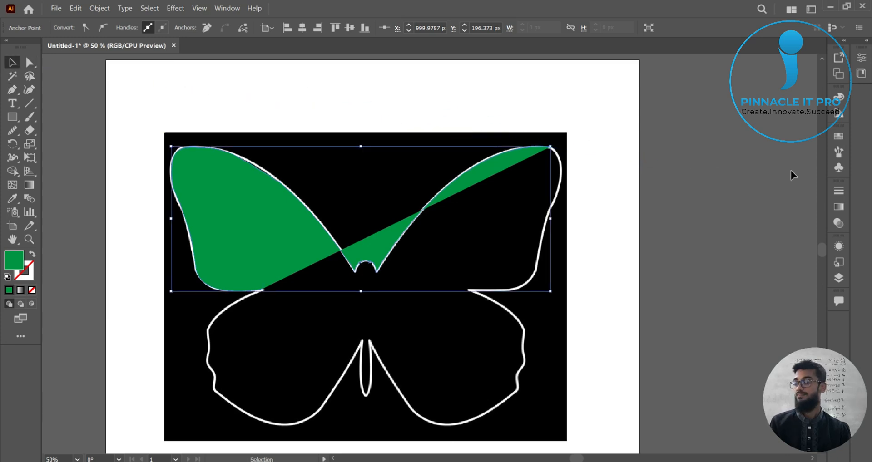
left_click(776, 166)
left_click(506, 160)
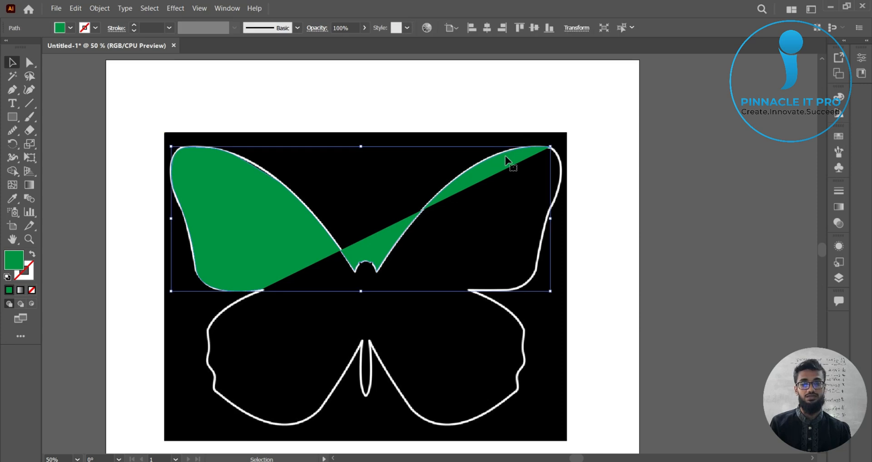
left_click(70, 28)
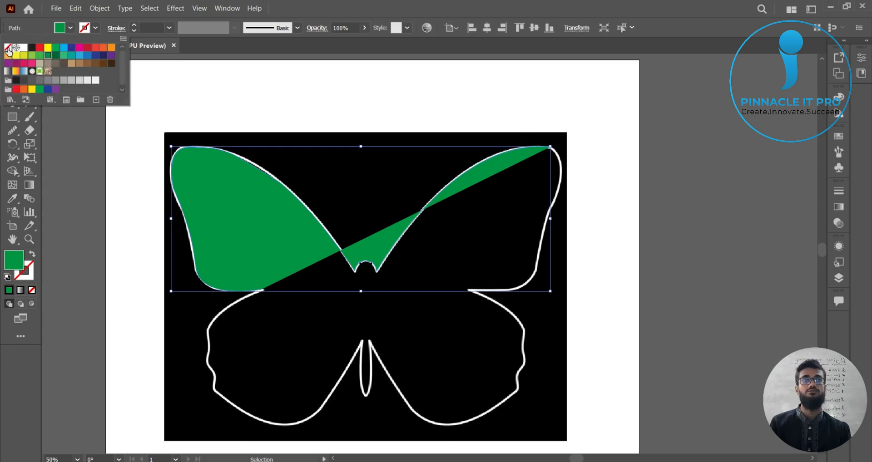
left_click(7, 48)
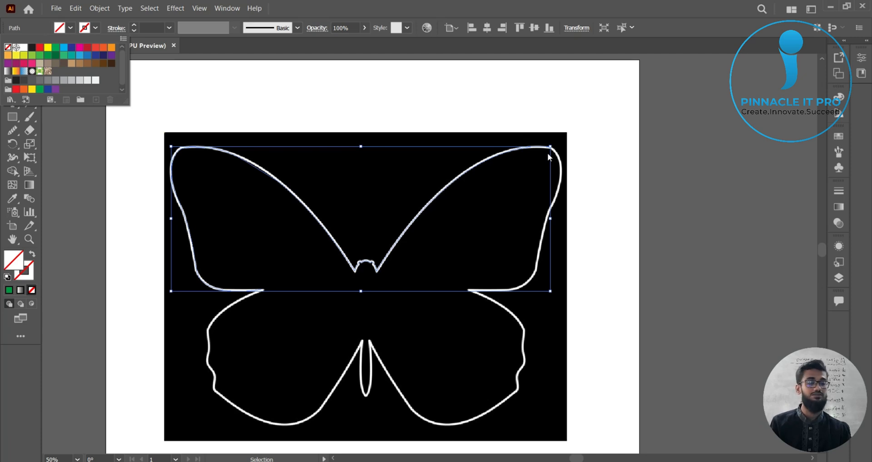
left_click(699, 187)
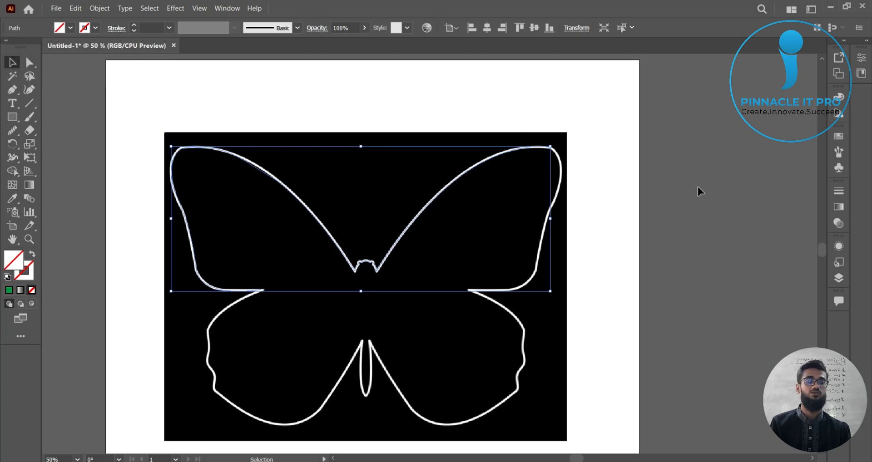
left_click(737, 167)
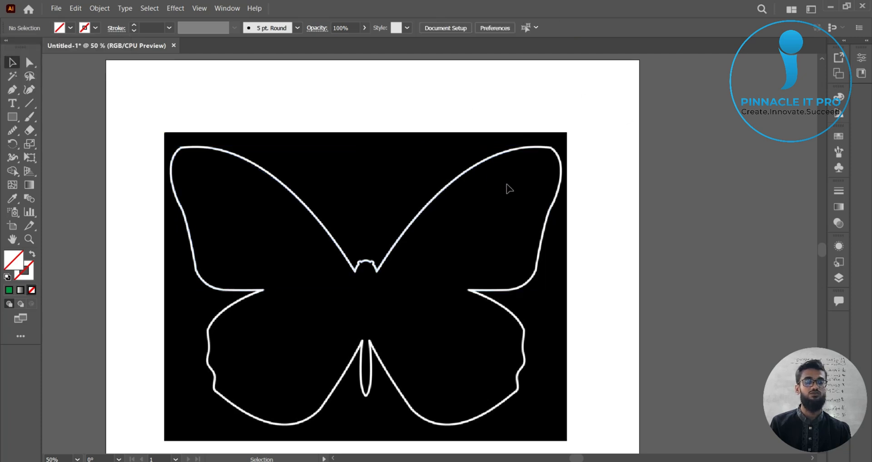
Step: Select the traced upper-wing path and raise its stroke weight to 5 pt
scroll(478, 169, "up", 3)
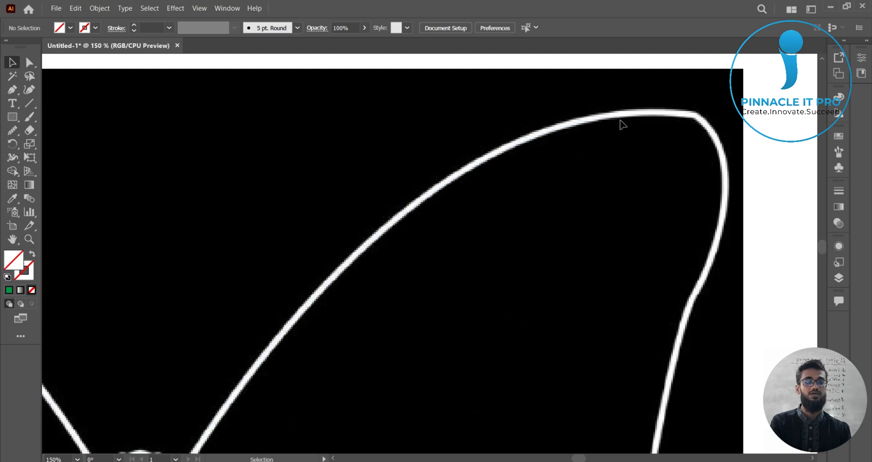
left_click(627, 114)
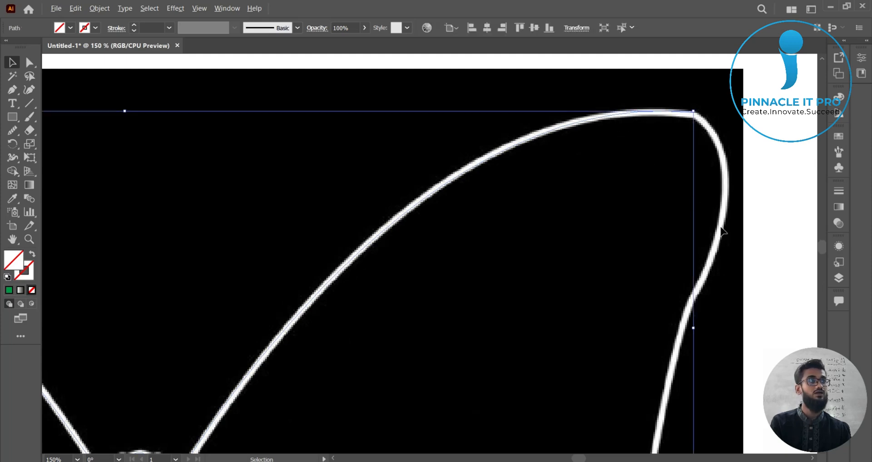
scroll(723, 227, "down", 3)
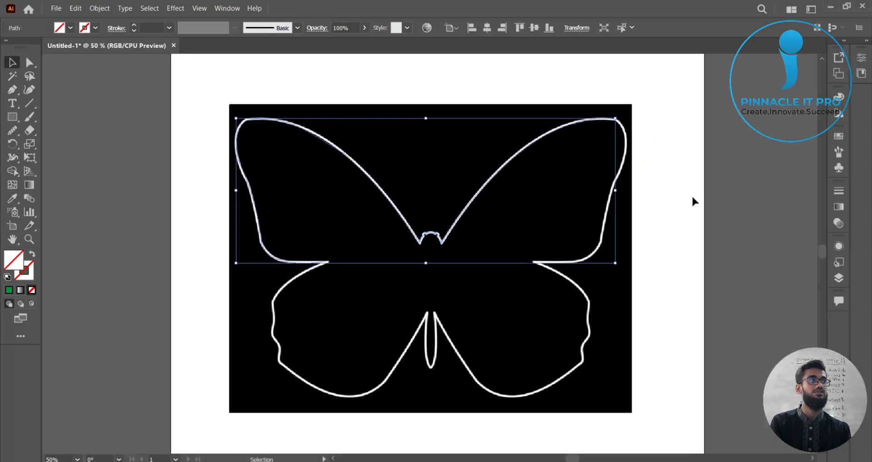
left_click(739, 204)
left_click_drag(736, 206, 661, 223)
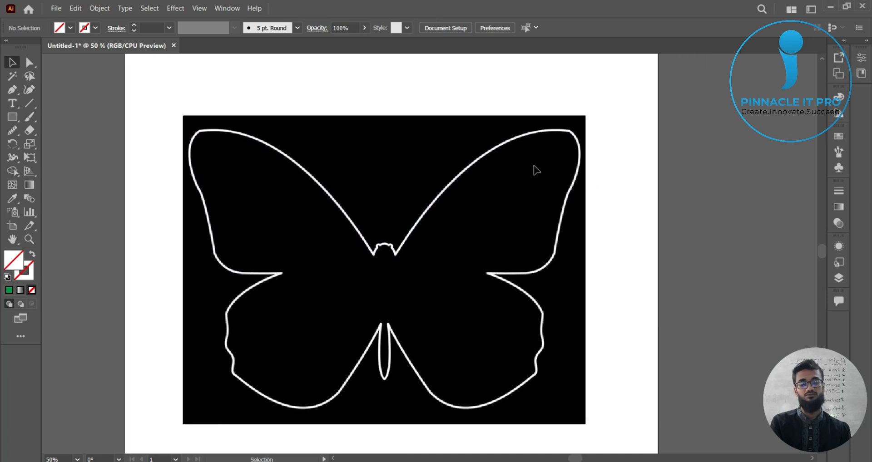
left_click(523, 138)
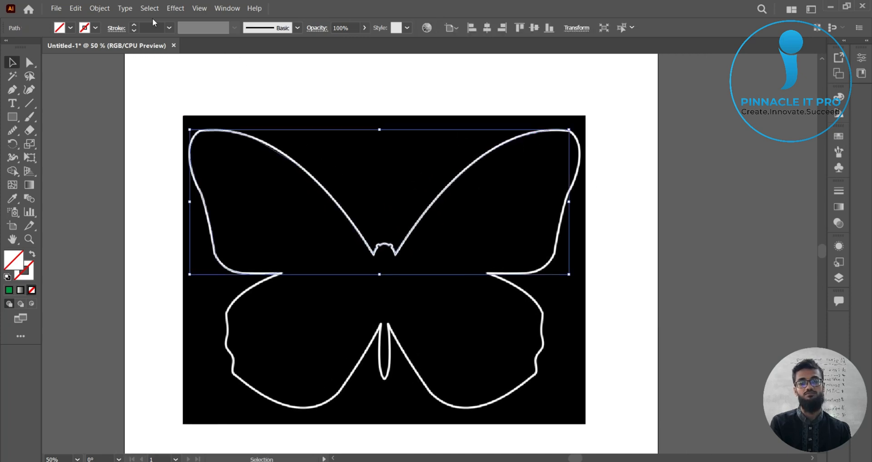
left_click(134, 26)
left_click(134, 26)
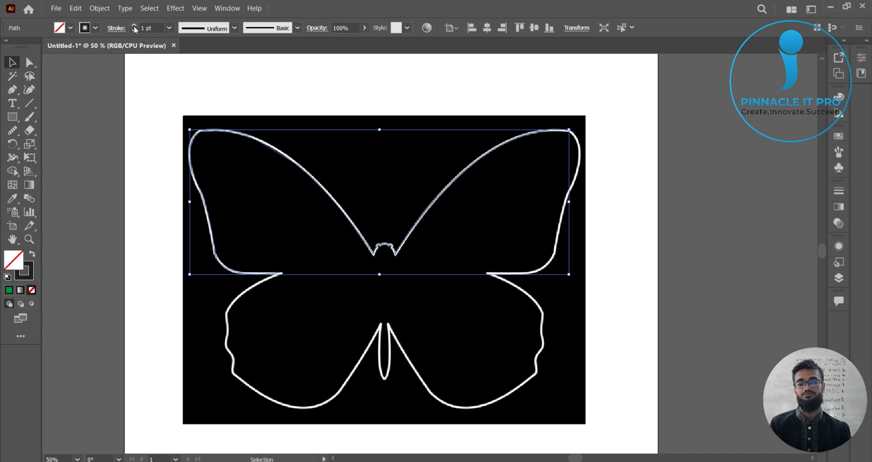
left_click(134, 26)
left_click(134, 25)
left_click(134, 26)
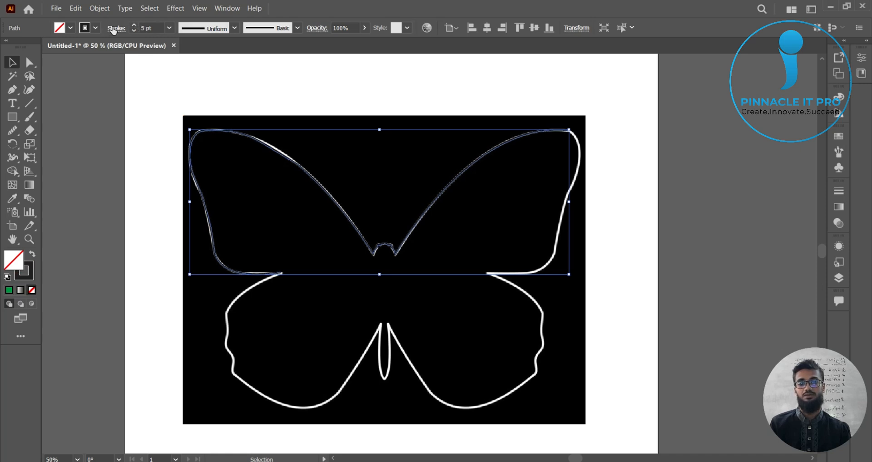
Step: Set the selected path's stroke color to yellow, then deselect it
left_click(94, 28)
left_click(48, 47)
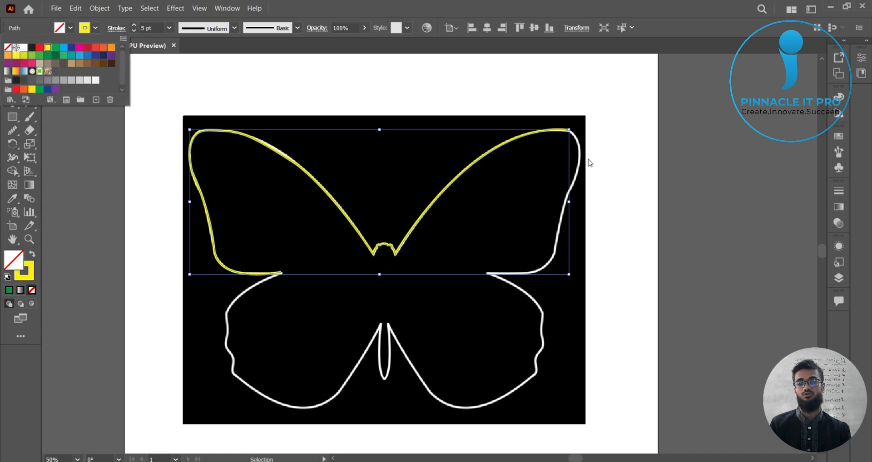
left_click(610, 154)
left_click(633, 178)
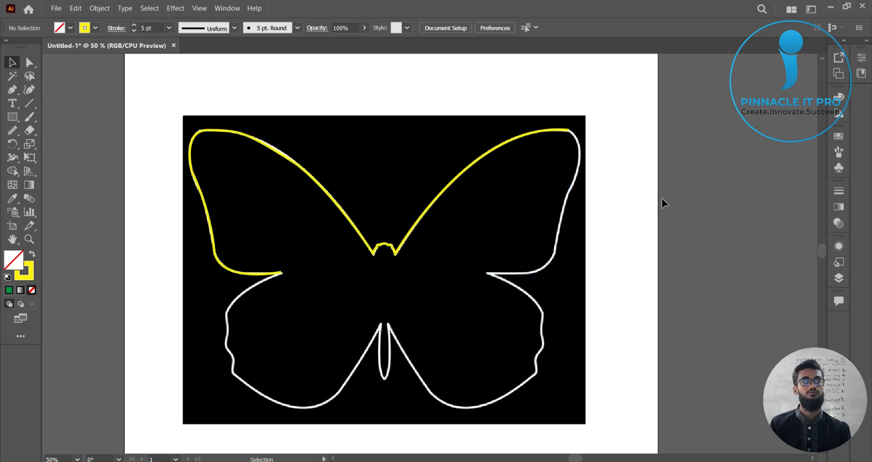
Step: With the Pen tool, continue the path from the top-right wing corner with a curved anchor down the wing's right edge
left_click(520, 141)
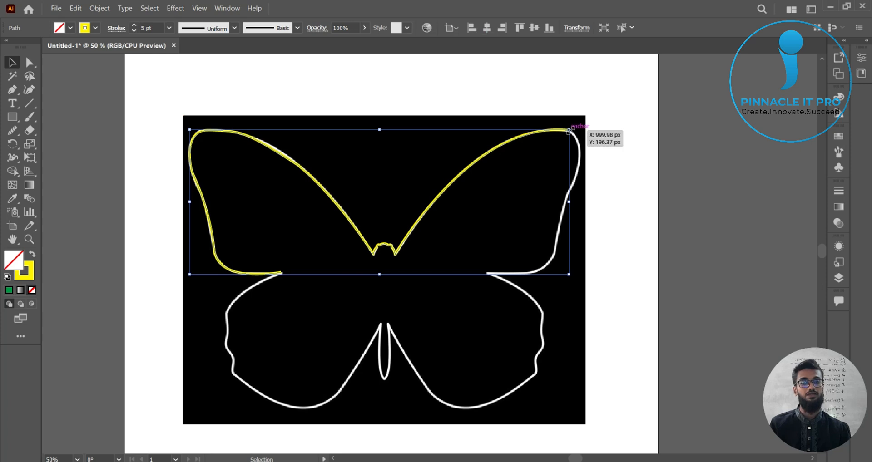
left_click(12, 90)
left_click(64, 90)
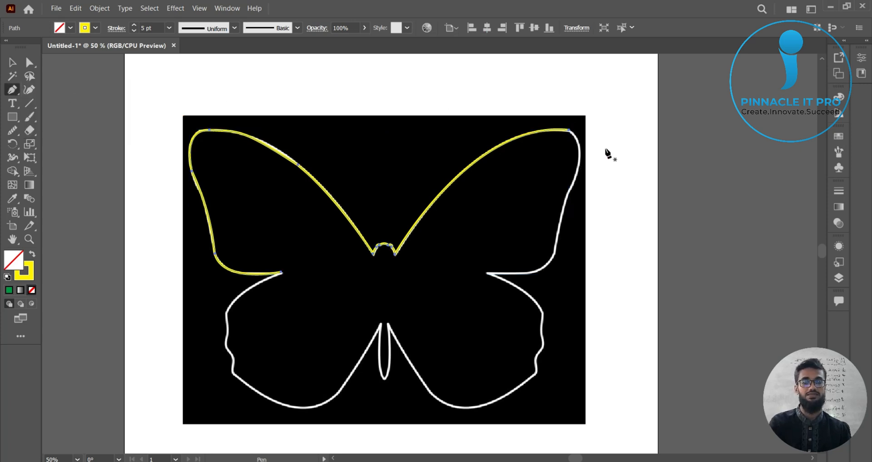
scroll(605, 149, "up", 1)
left_click_drag(631, 167, 591, 169)
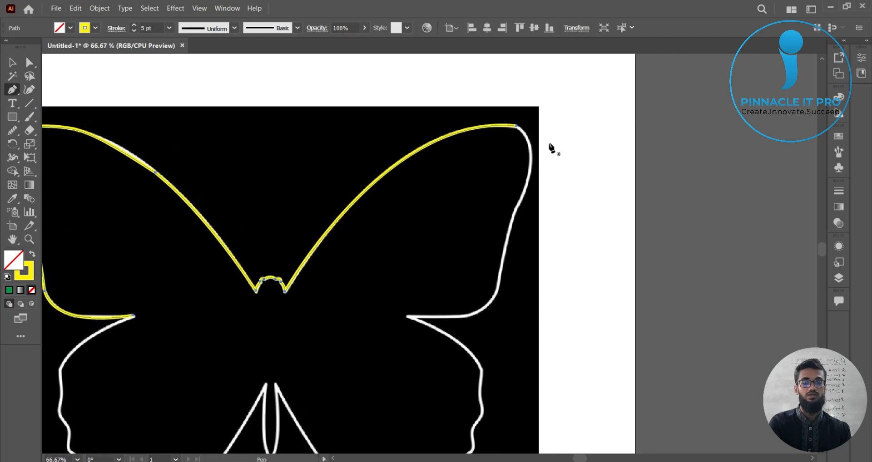
left_click(517, 126)
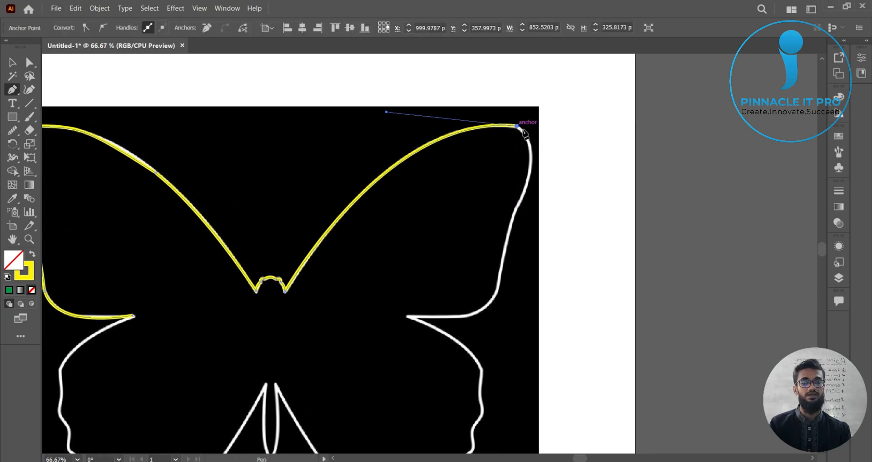
mouse_move(517, 209)
left_mouse_down()
mouse_move(484, 284)
mouse_move(502, 299)
mouse_move(496, 334)
left_mouse_up()
left_click(510, 219)
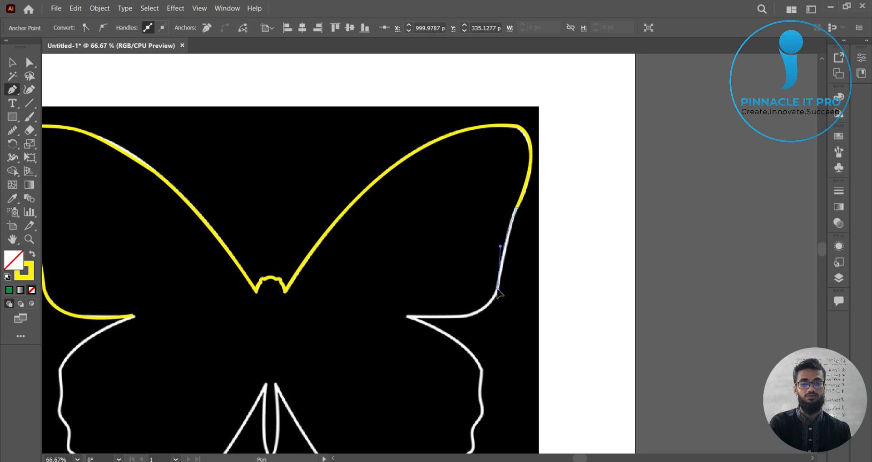
Step: Place a curved anchor at the right wing notch and retract its outgoing handle
left_click_drag(407, 317, 322, 303)
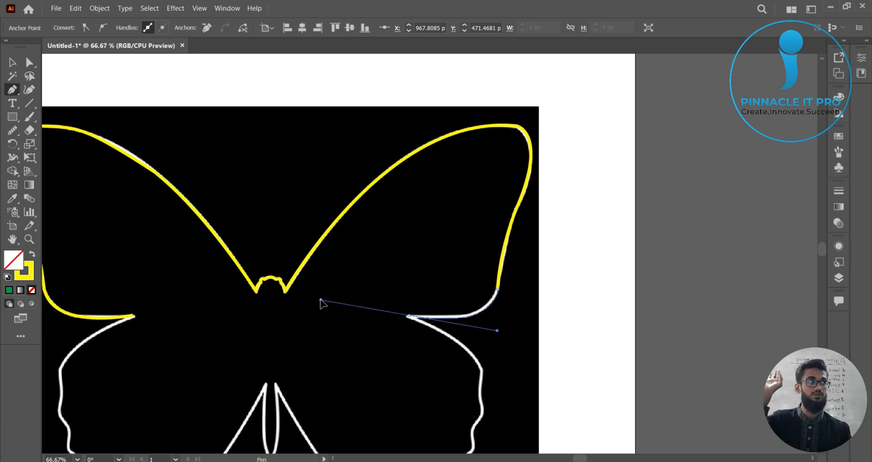
left_click_drag(322, 304, 323, 303)
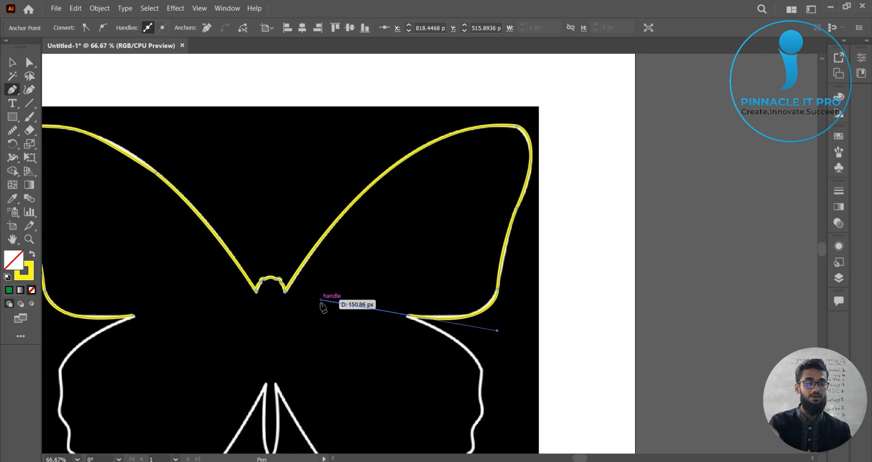
key("alt")
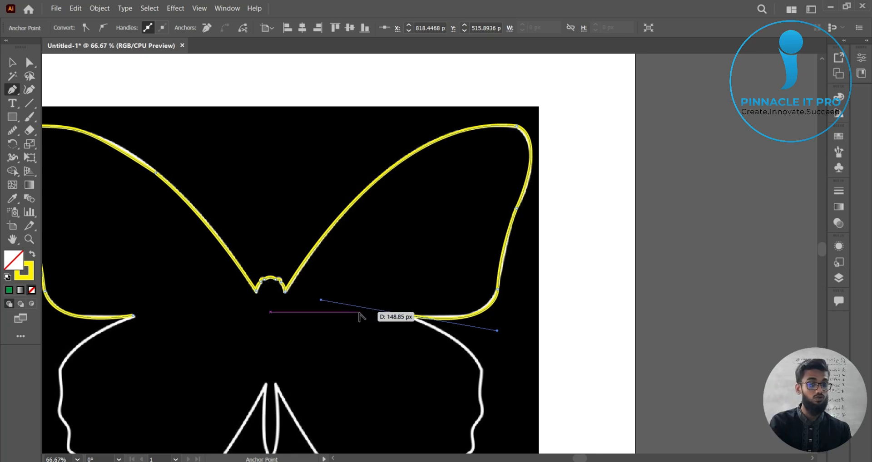
left_click_drag(321, 300, 408, 315)
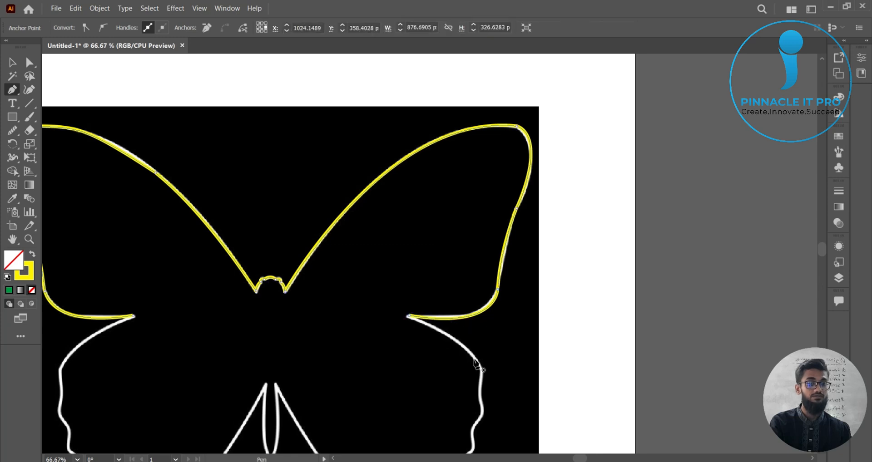
scroll(477, 361, "up", 4)
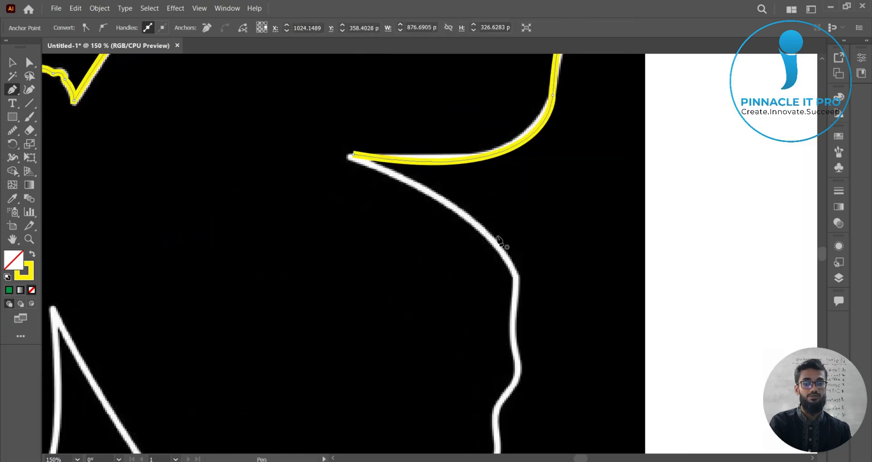
left_click(580, 333, "ctrl")
key("ctrl+z")
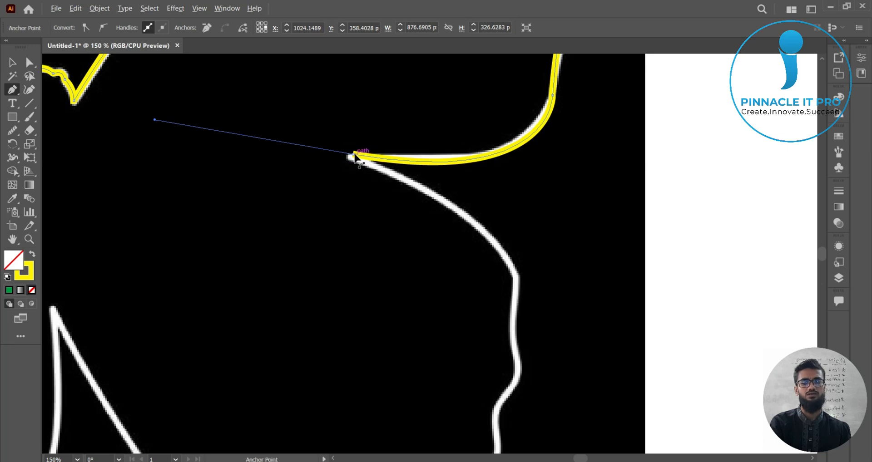
Step: Resume the path at the wing notch and add a curved anchor where the lower wing's edge bends downward
left_click(14, 90)
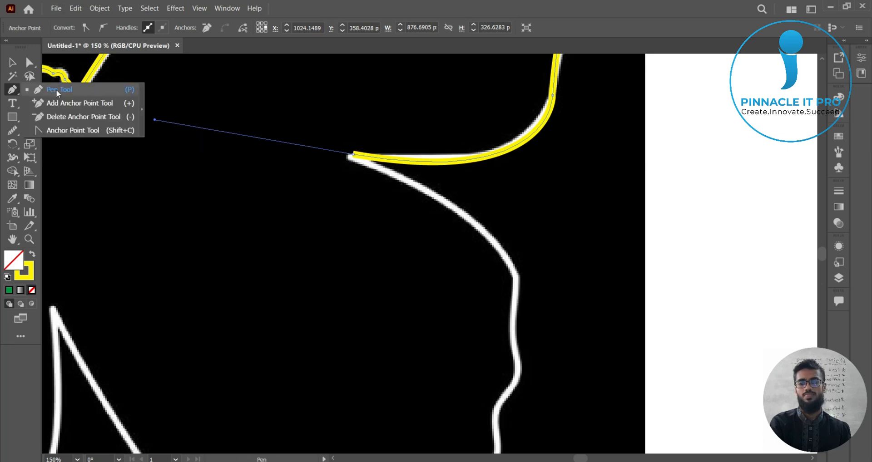
left_click(354, 156)
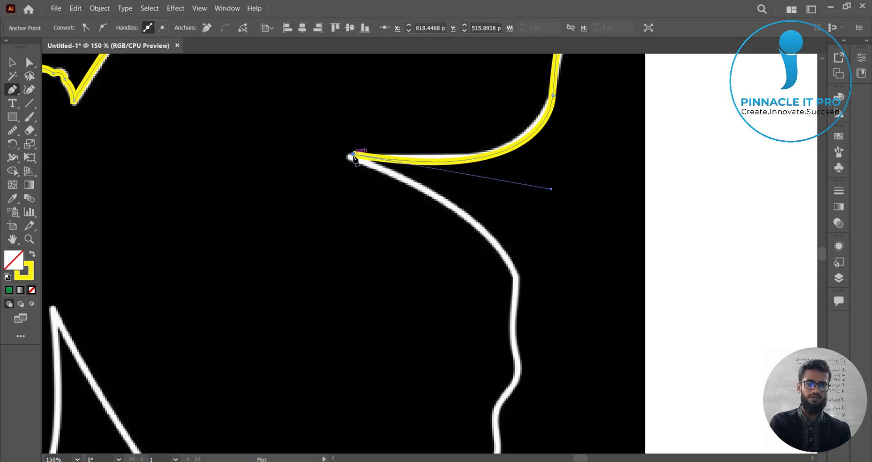
left_click_drag(515, 273, 546, 341)
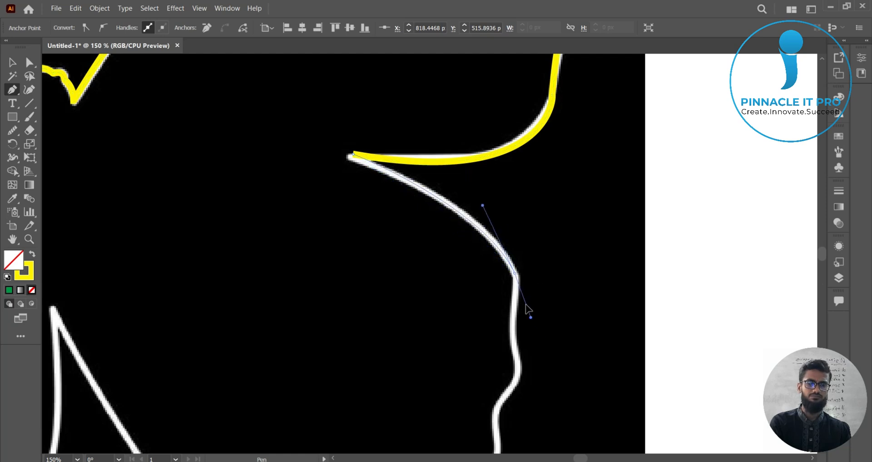
left_click_drag(515, 276, 491, 192)
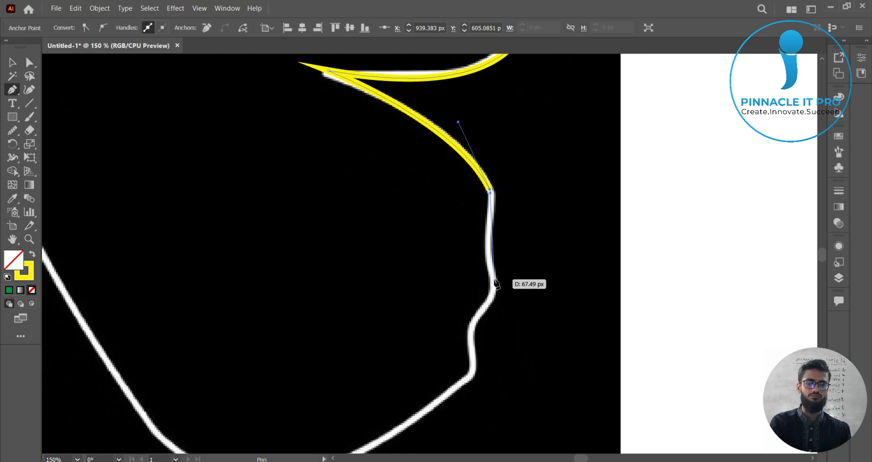
Step: Trace the wavy right edge of the lower wing with small anchors, retracting the last handle
left_click_drag(492, 281, 499, 301)
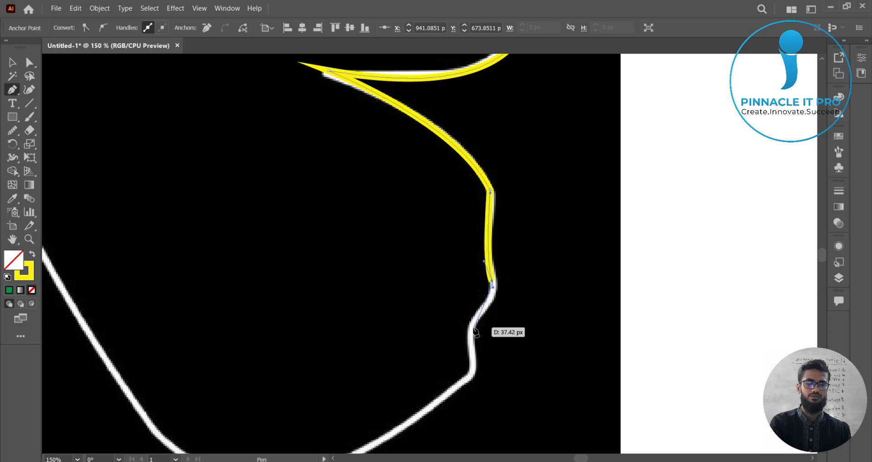
mouse_move(470, 324)
left_mouse_down()
mouse_move(451, 344)
mouse_move(471, 332)
left_mouse_up()
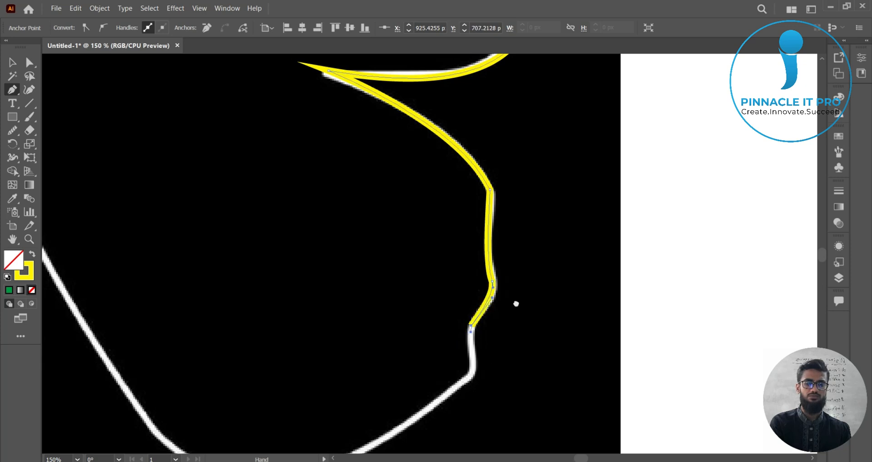
left_click_drag(516, 304, 558, 184)
left_click_drag(516, 255, 516, 282)
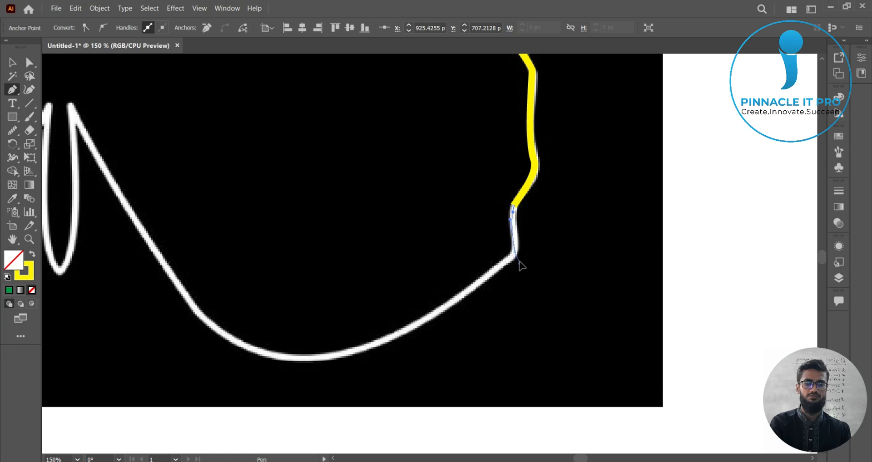
left_click_drag(514, 256, 514, 256)
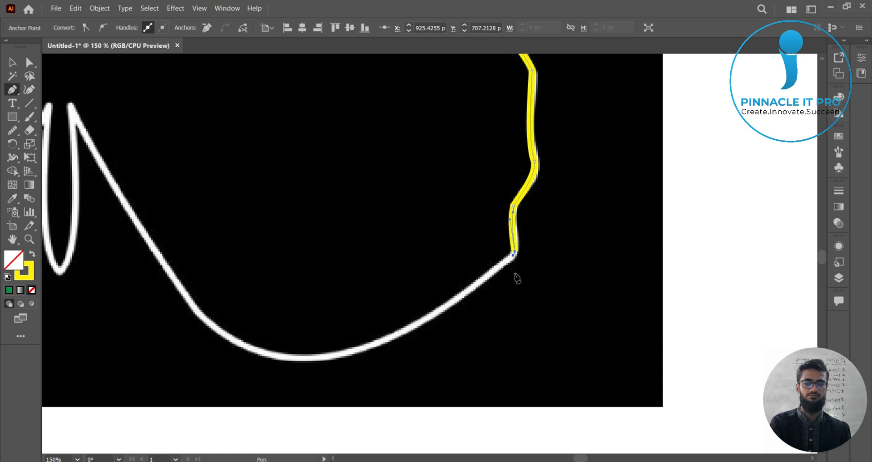
Step: Add a curved anchor along the bottom curve of the lower right wing
left_click_drag(518, 300, 651, 288)
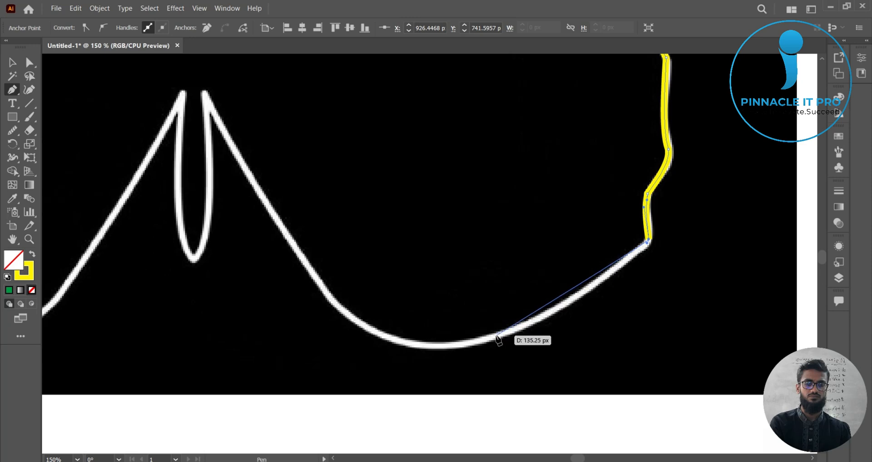
left_click_drag(496, 336, 423, 358)
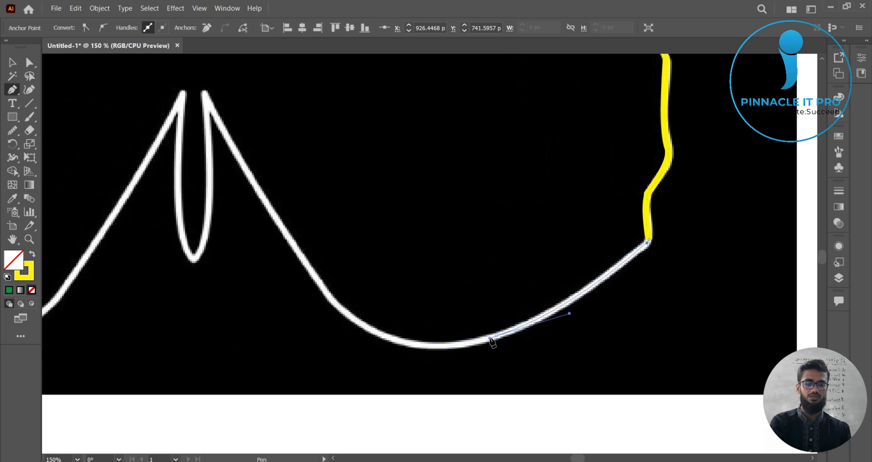
left_click_drag(490, 338, 492, 338)
Step: Place an anchor on the lower wing's inner edge near the tail and retract its handle
scroll(452, 327, "down", 1)
left_click_drag(370, 313, 462, 337)
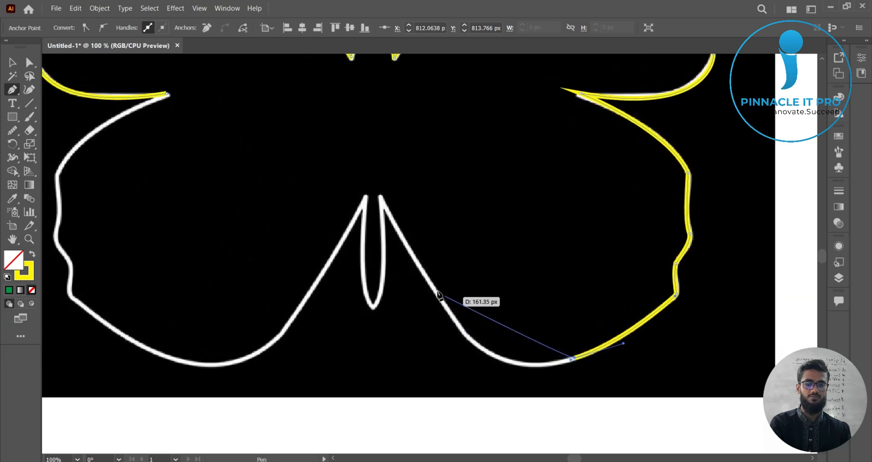
mouse_move(435, 289)
left_mouse_down()
mouse_move(386, 184)
mouse_move(436, 303)
left_mouse_up()
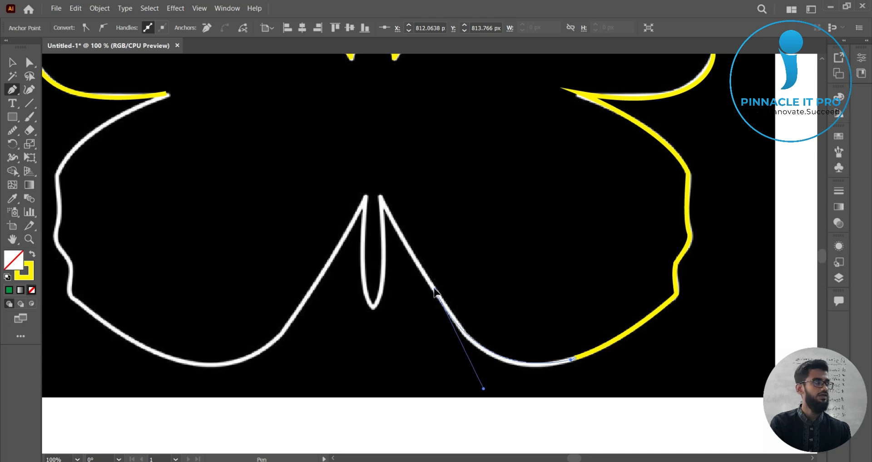
left_click_drag(435, 293, 436, 293)
Step: Continue the path with anchors at the top of the tail and at its lower tip
key("space")
left_click_drag(483, 254, 590, 253)
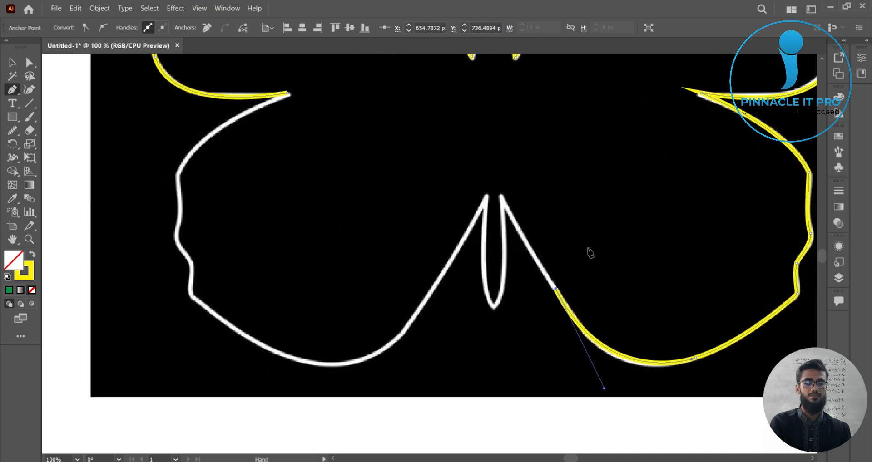
left_click(502, 195)
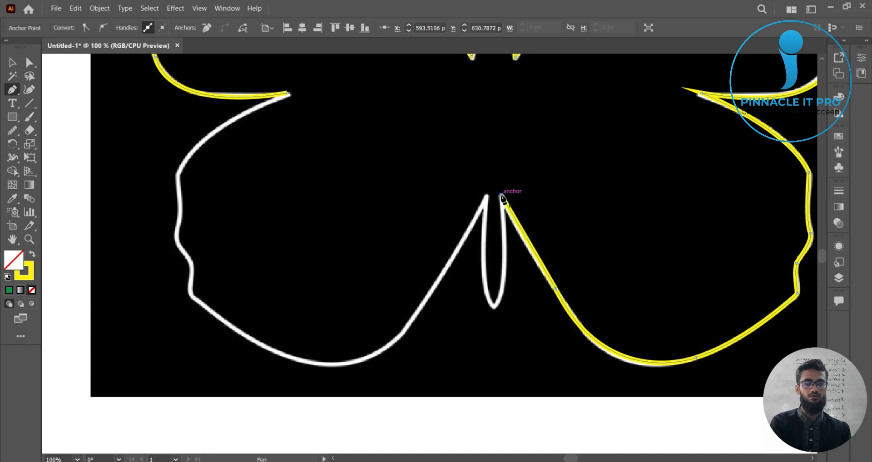
left_click_drag(502, 196, 478, 308)
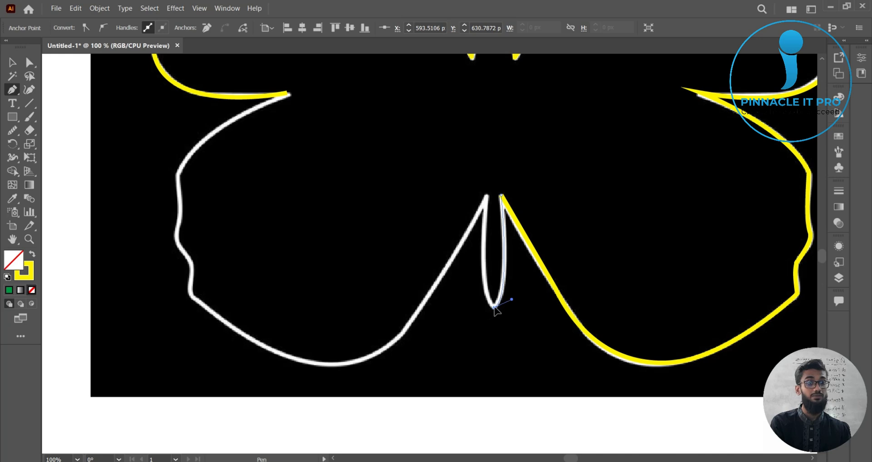
Step: Place a curved anchor at the bottom of the tail's inner loop, pulling its handle upward
left_click_drag(494, 308, 498, 81)
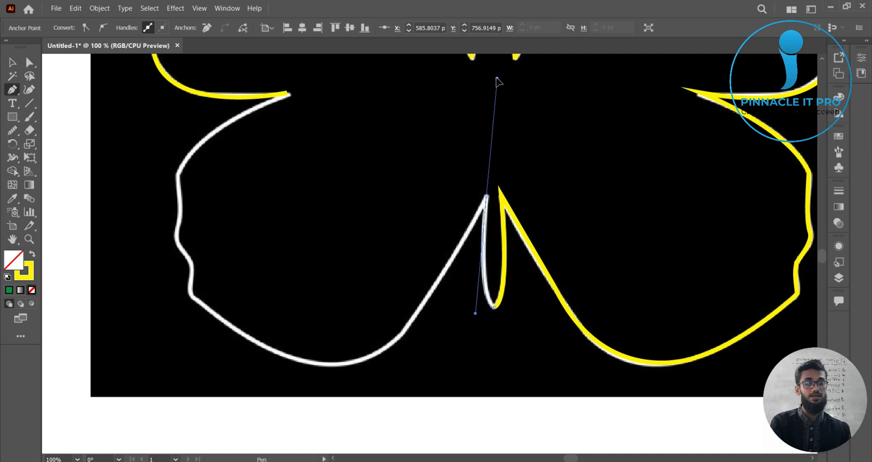
left_click_drag(498, 80, 497, 78)
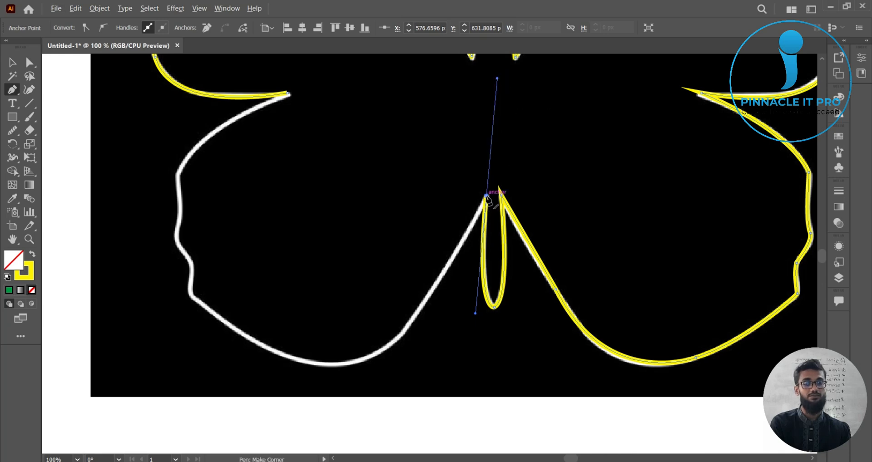
Step: Continue the path from the tail's left top with anchors along the bottom curve of the lower left wing
left_click_drag(486, 196, 285, 376)
left_click(303, 361, "ctrl")
key("space")
left_click_drag(407, 367, 372, 233)
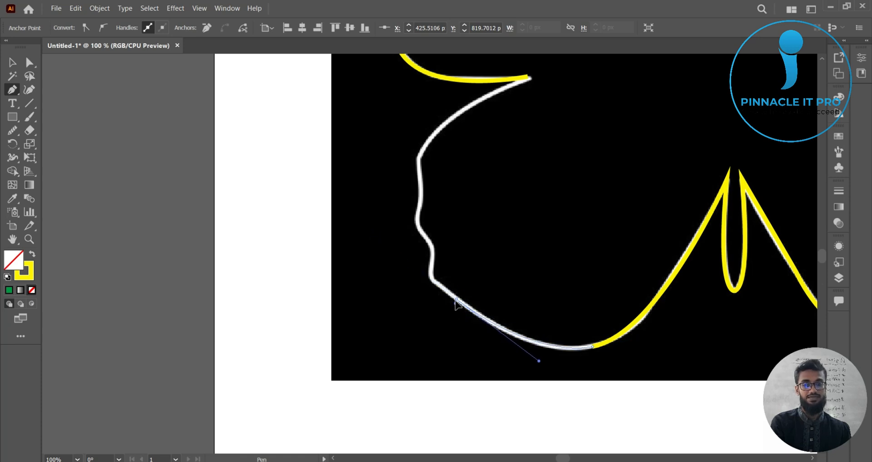
left_click_drag(456, 300, 456, 299)
Step: Trace the wavy left edge of the lower left wing with small anchors, retracting the last handle
scroll(443, 282, "up", 3)
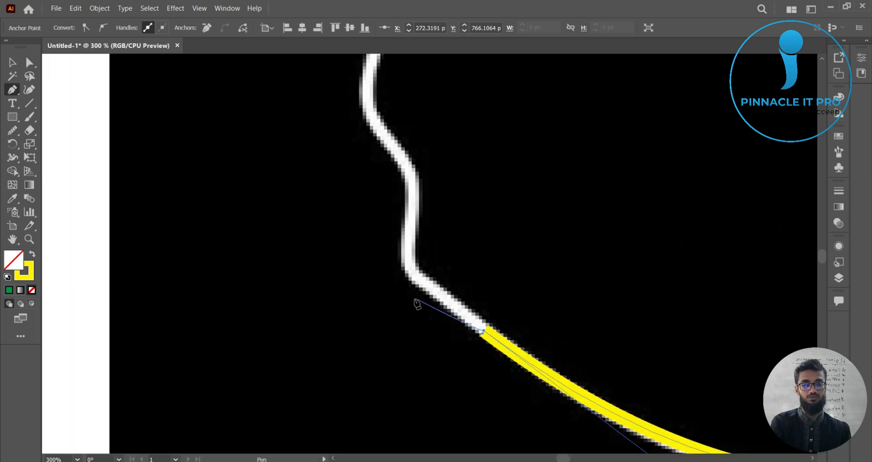
left_click(405, 271)
left_click_drag(573, 223, 535, 300)
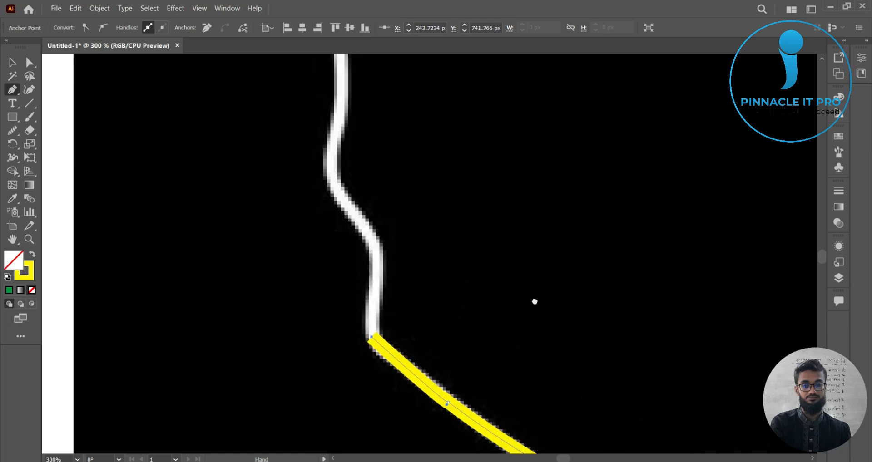
left_click_drag(376, 255, 379, 227)
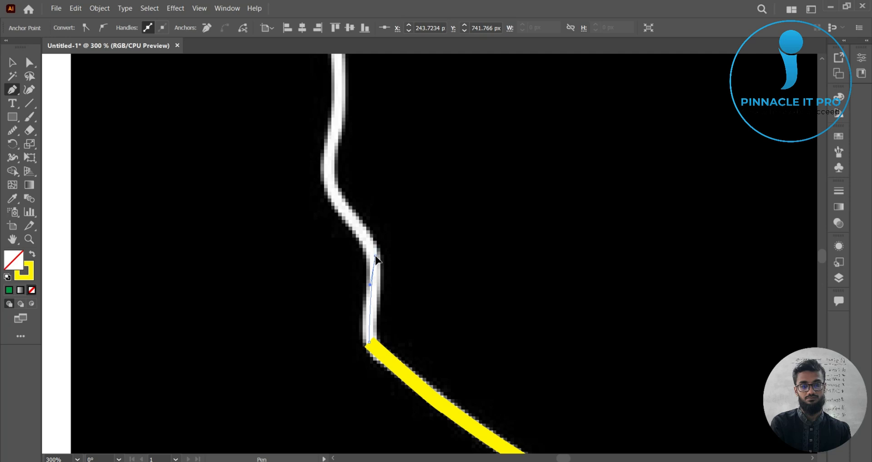
left_click_drag(375, 256, 435, 301)
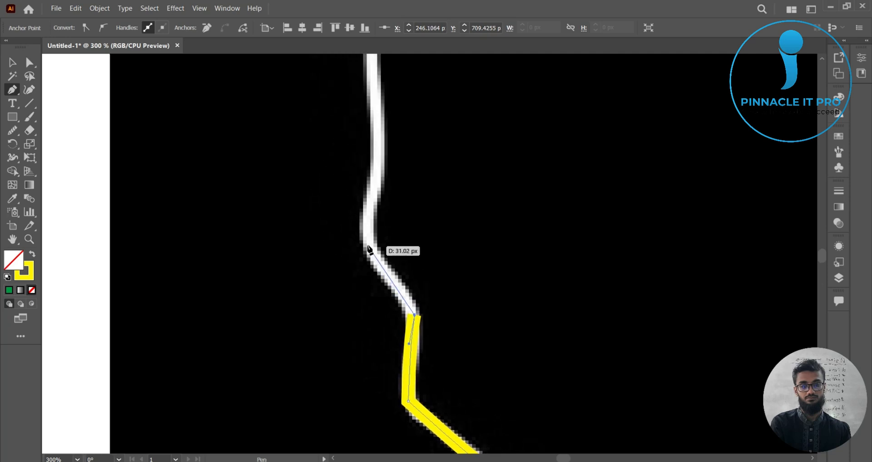
mouse_move(367, 243)
left_mouse_down()
mouse_move(349, 228)
mouse_move(365, 241)
left_mouse_up()
left_click_drag(512, 245, 466, 332)
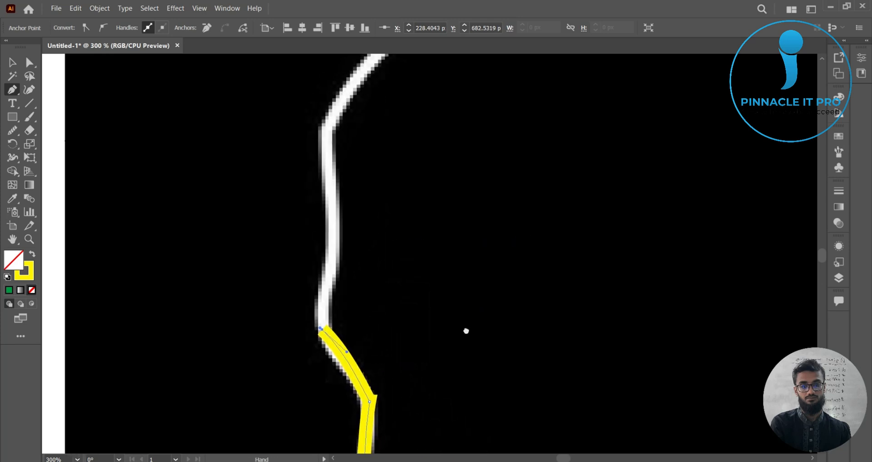
left_click_drag(330, 261, 343, 231)
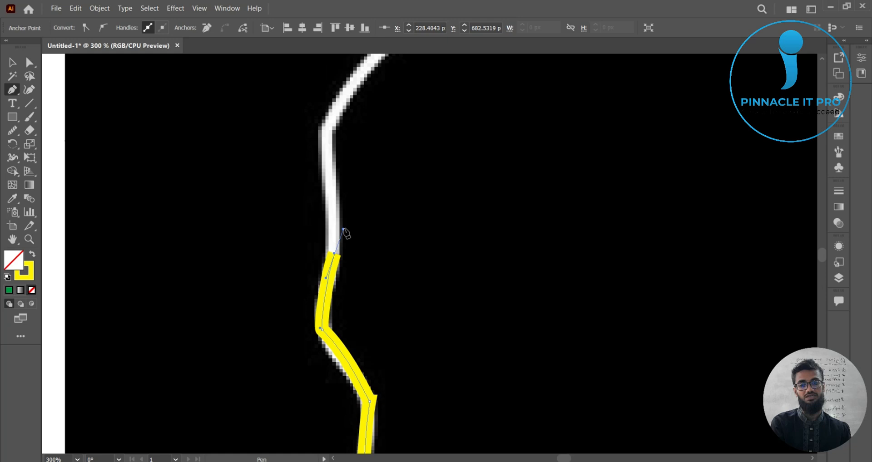
left_click(335, 251)
Step: Add anchors up the lower left wing's edge to the corner where it meets the upper wing
key("ctrl+minus")
key("ctrl+minus")
left_click_drag(568, 292, 492, 415)
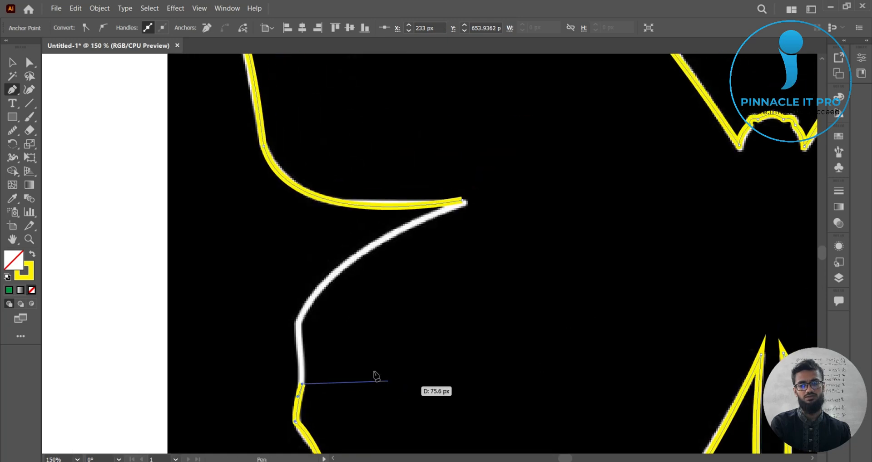
left_click_drag(298, 324, 293, 310)
left_click_drag(298, 321, 293, 308)
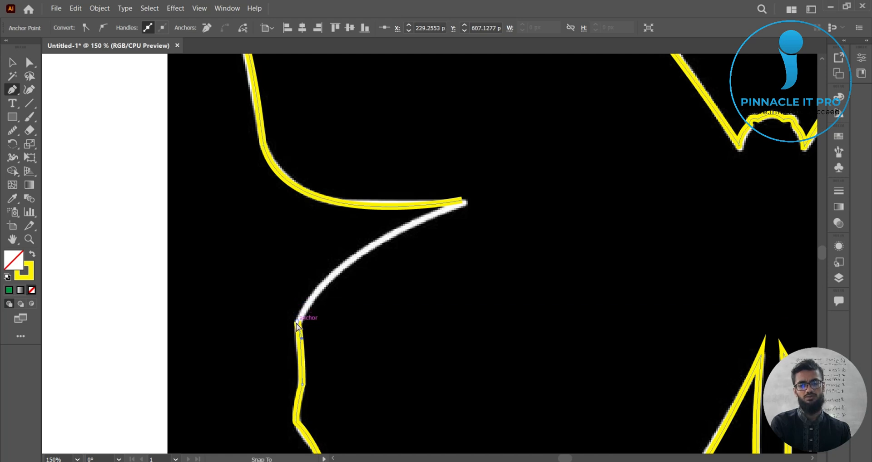
left_click(298, 322)
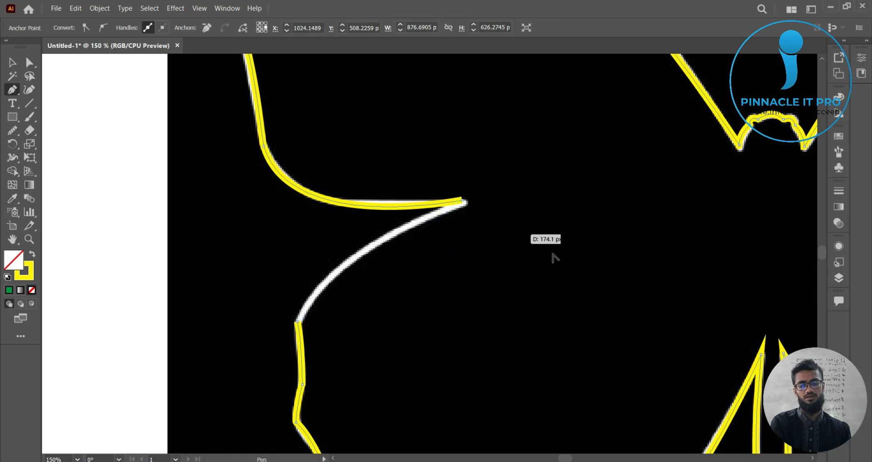
Step: Close the path with a curved segment ending at the starting anchor on the upper left wing's inner tip
scroll(551, 256, "down", 1, "alt")
scroll(499, 296, "right", 3, "ctrl")
scroll(390, 239, "up", 1, "alt")
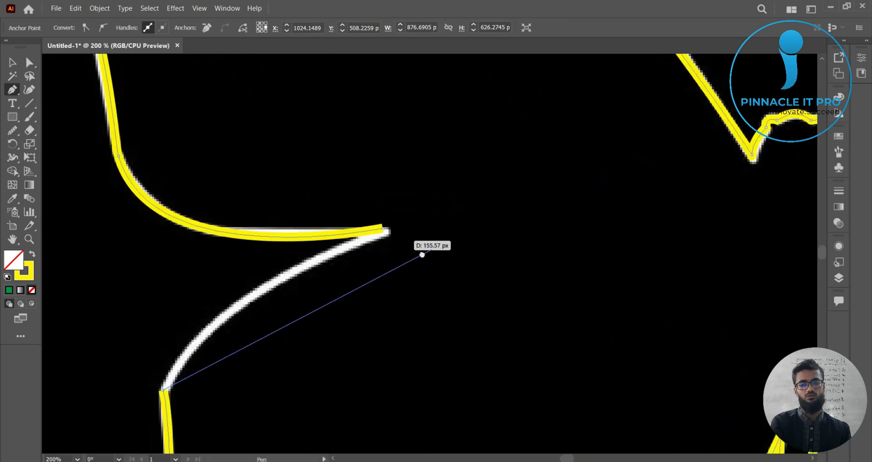
scroll(399, 243, "left", 3, "ctrl")
mouse_move(507, 220)
left_mouse_down()
mouse_move(576, 222)
mouse_move(627, 185)
mouse_move(679, 175)
left_mouse_up()
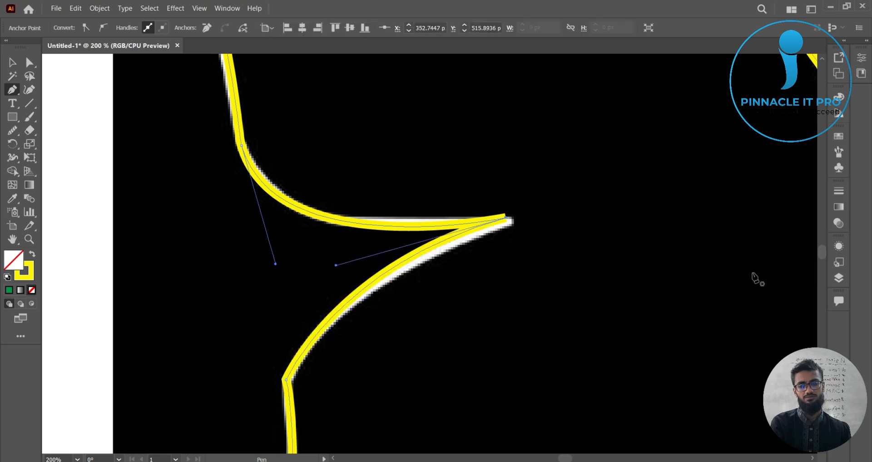
Step: Switch to the Selection tool and zoom out to view the whole traced butterfly outline
left_click(12, 62)
key("ctrl+minus")
key("ctrl+minus")
key("ctrl+minus")
key("ctrl+minus")
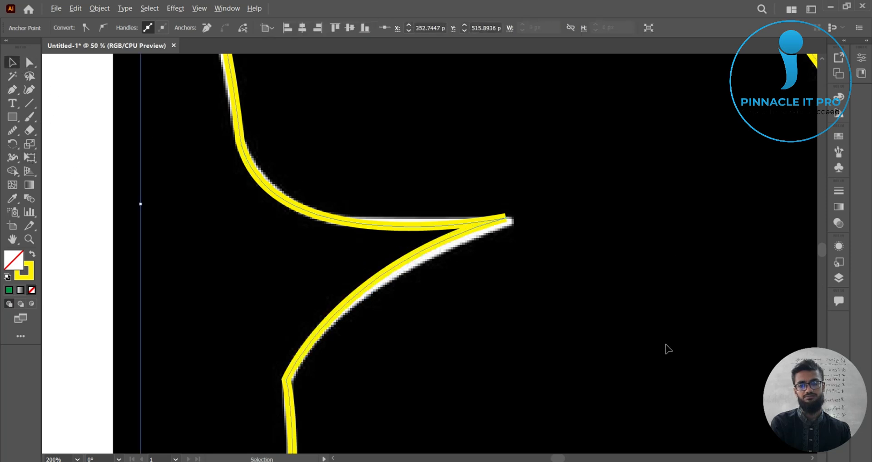
scroll(400, 308, "right", 3)
scroll(355, 308, "down", 1)
scroll(585, 305, "up", 1)
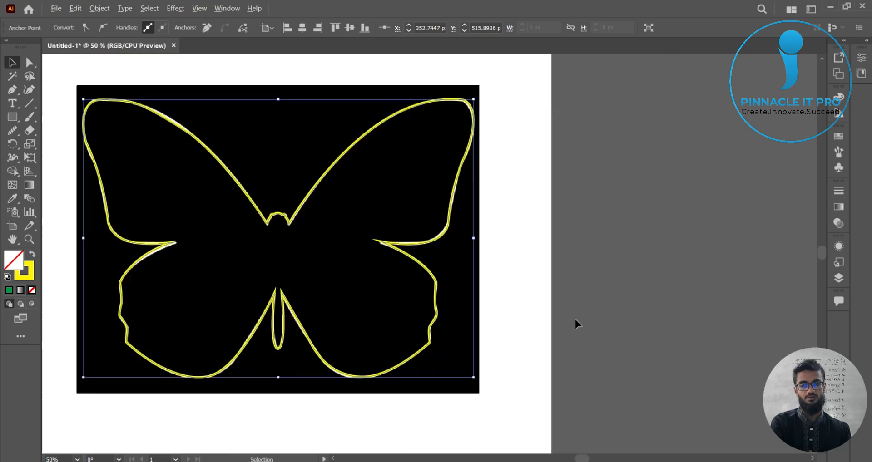
scroll(576, 319, "left", 4)
left_click(641, 313)
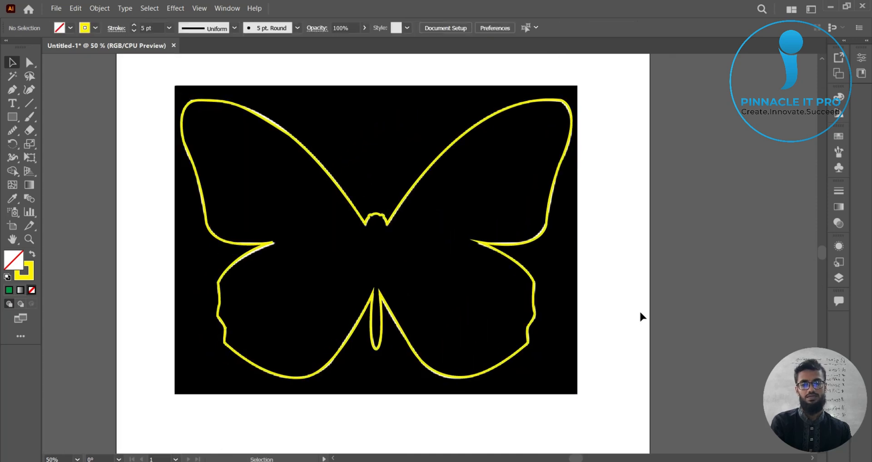
Step: Move the traced outline off the reference image to the empty canvas on the right
scroll(637, 301, "down", 1)
scroll(321, 249, "right", 4)
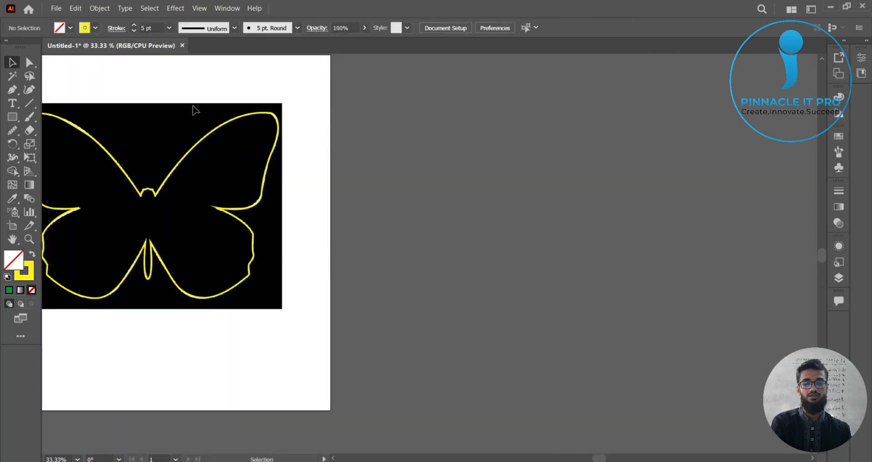
left_click_drag(208, 140, 571, 150)
left_click(705, 226)
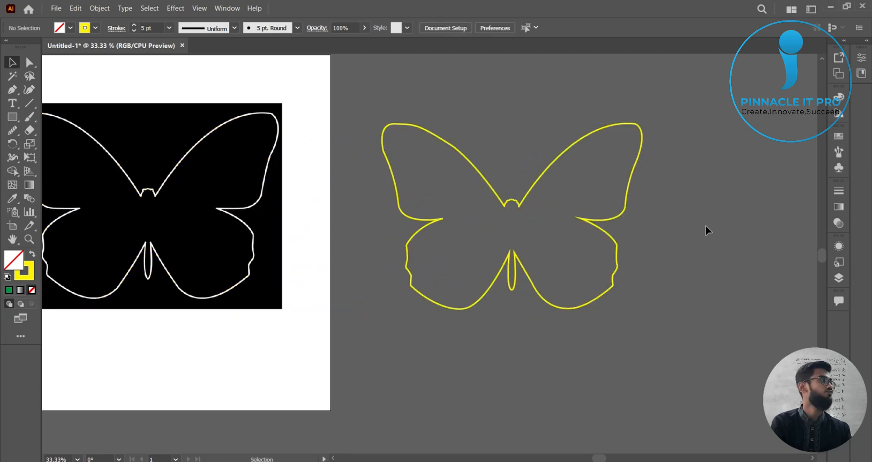
Step: Select and delete the reference butterfly image
left_click_drag(539, 244, 589, 255)
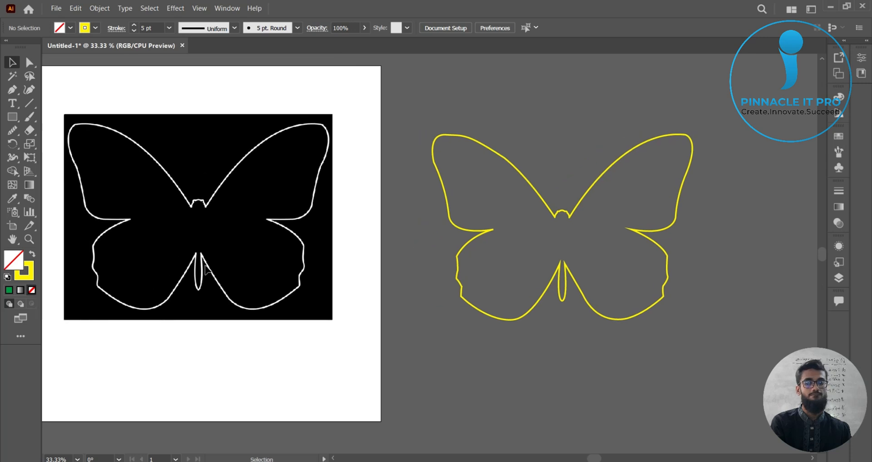
left_click_drag(224, 230, 337, 255)
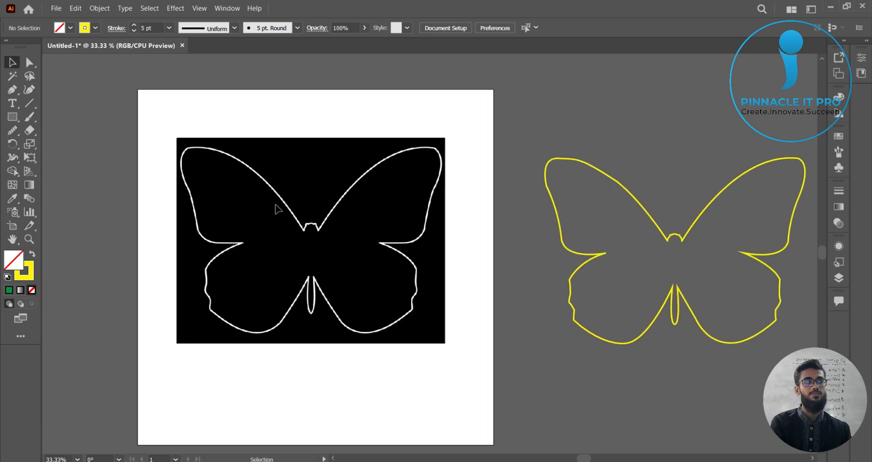
left_click(312, 205)
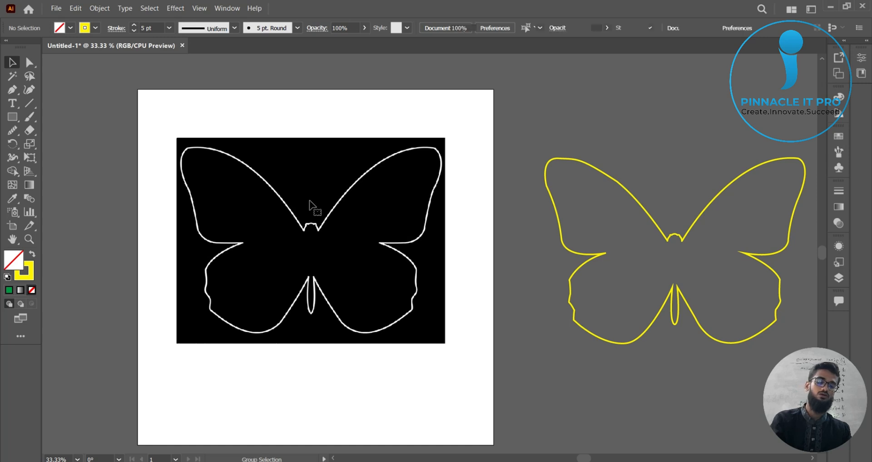
left_click(361, 380)
left_click(363, 260)
key("Delete")
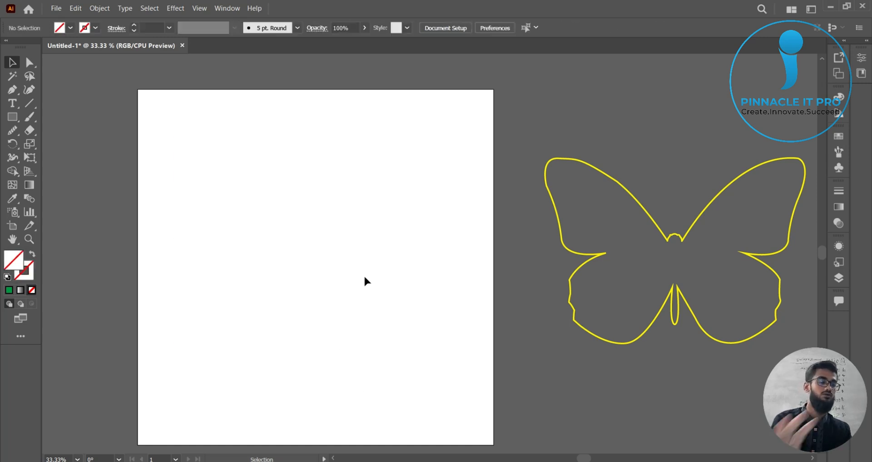
Step: Move the traced outline onto the centre of the artboard
left_click_drag(676, 237, 317, 246)
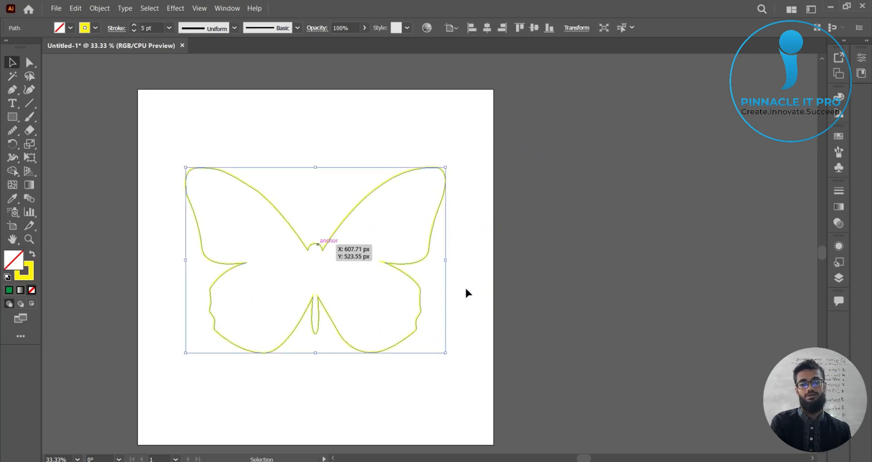
scroll(462, 288, "up", 1)
left_click_drag(461, 288, 575, 298)
left_click(655, 277)
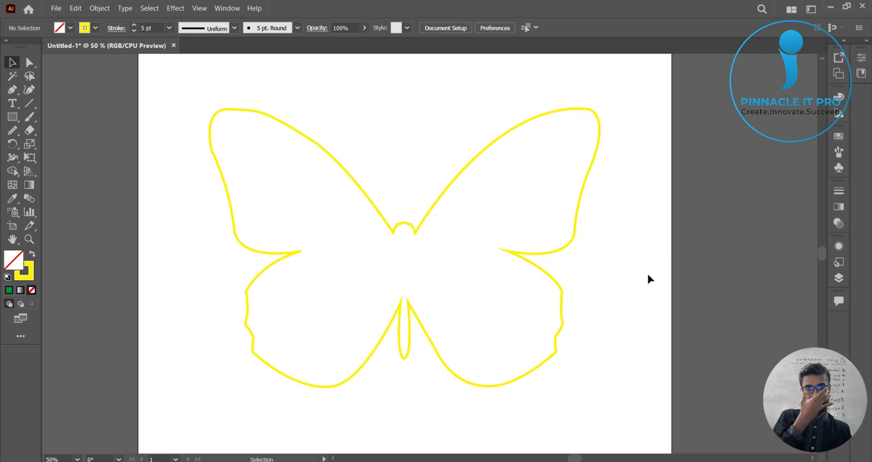
Step: Change the outline's stroke colour to black
left_click_drag(419, 181, 553, 223)
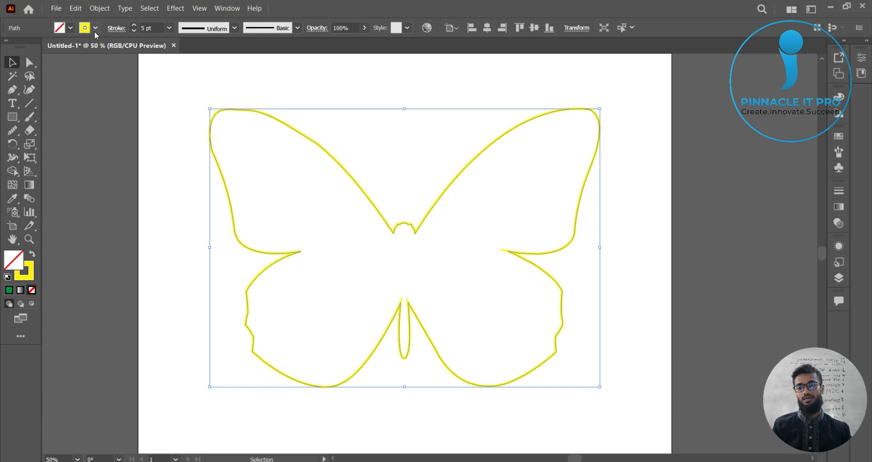
left_click(95, 29)
left_click(32, 48)
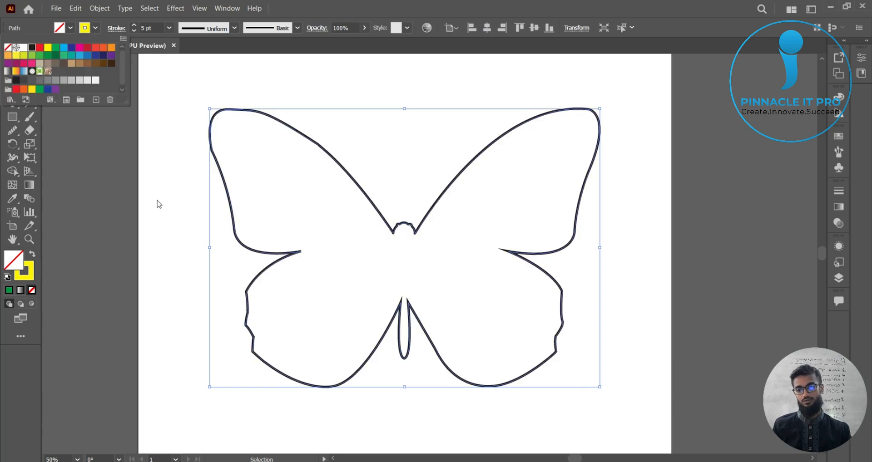
left_click(184, 418)
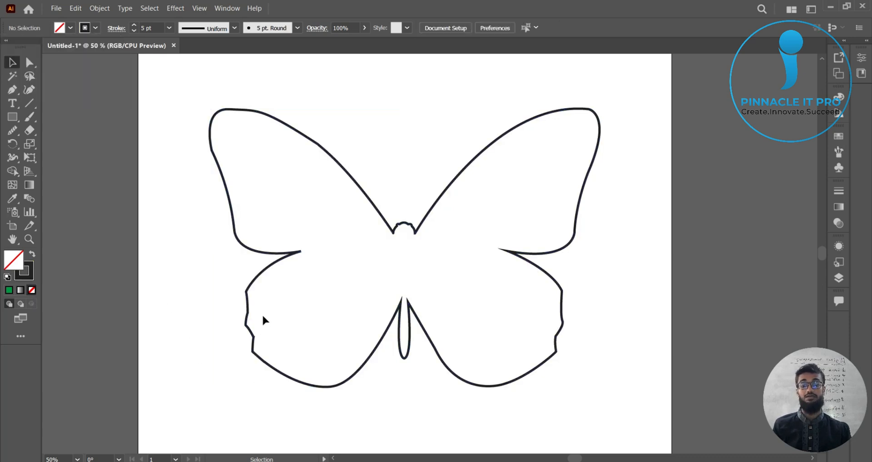
Step: Smooth the lower left wing's edge with the Smooth tool
left_click(373, 356)
left_click(13, 132, "alt")
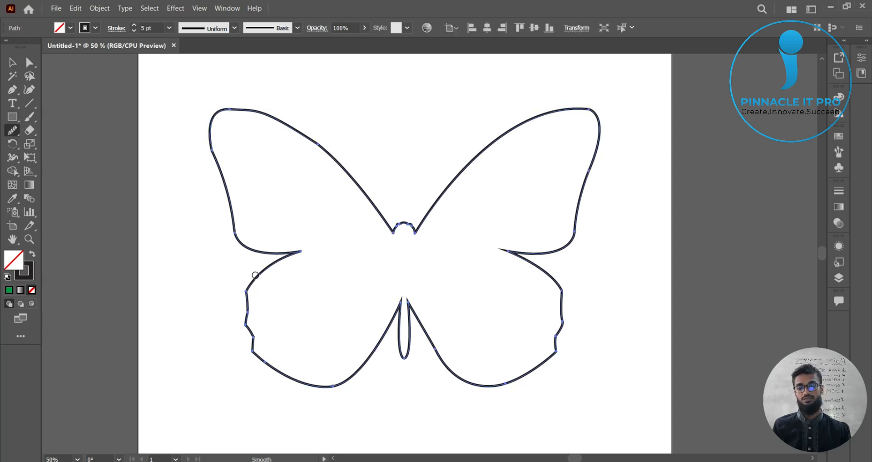
mouse_move(256, 276)
left_mouse_down()
mouse_move(244, 322)
mouse_move(272, 368)
left_mouse_up()
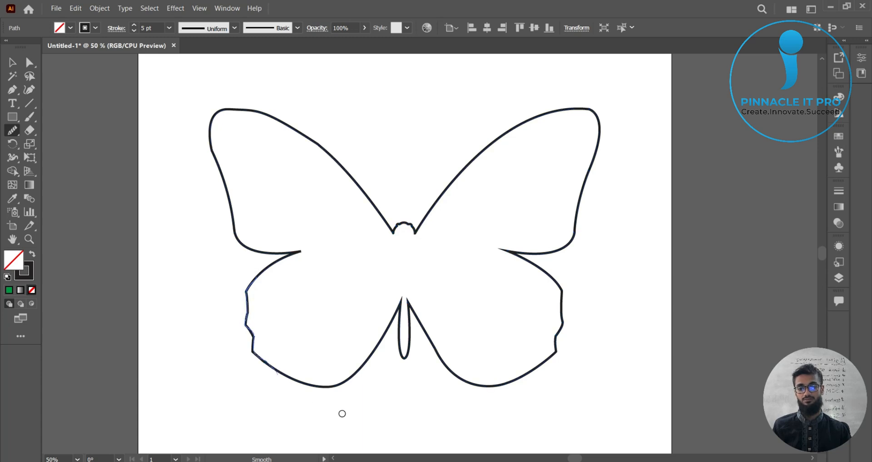
Step: Smooth the lower right wing's edge with the Smooth tool
key("v")
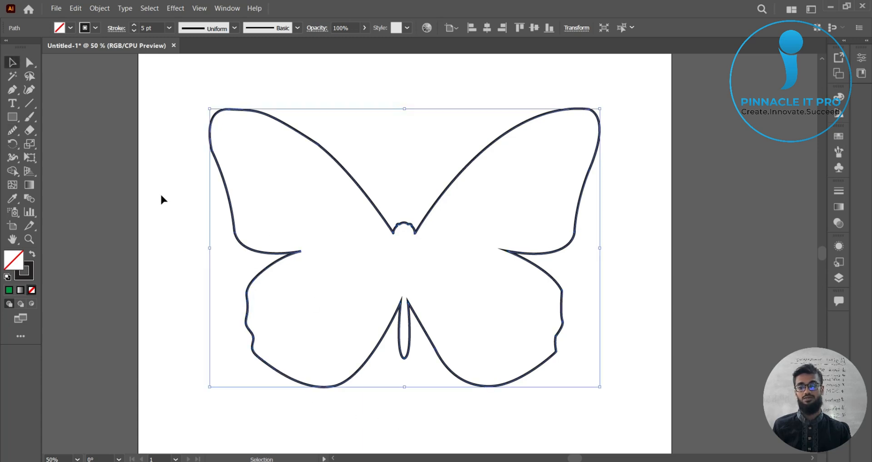
left_click(161, 196)
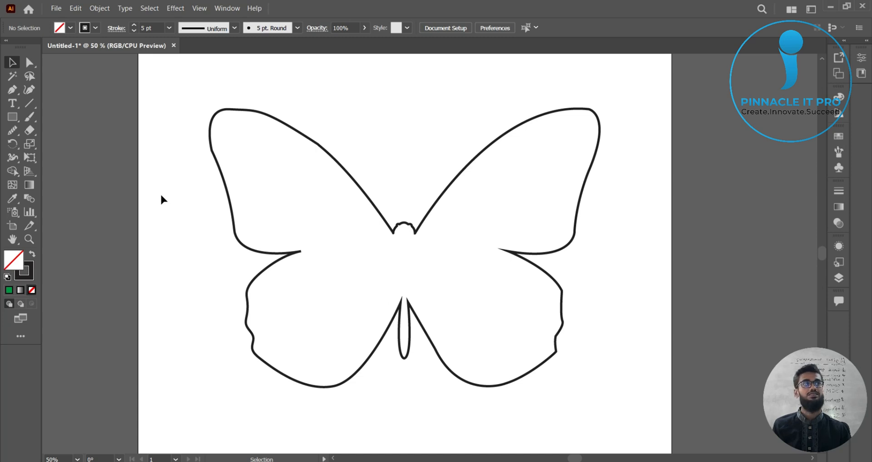
left_click(561, 288)
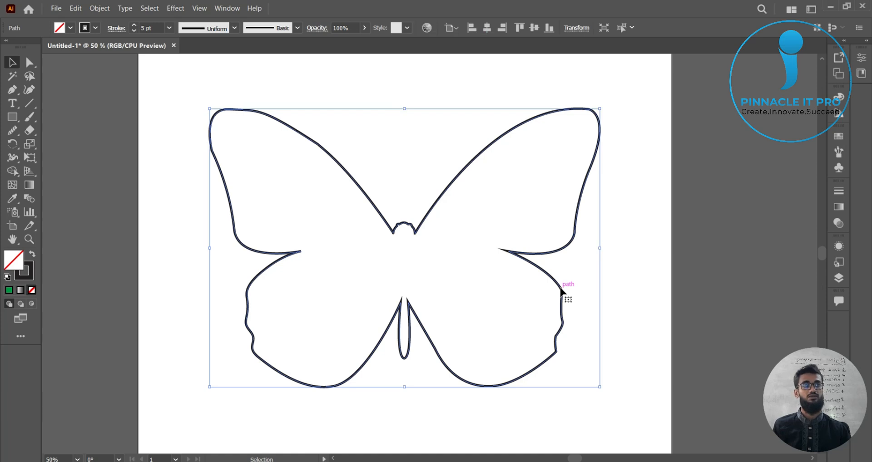
left_click(12, 131)
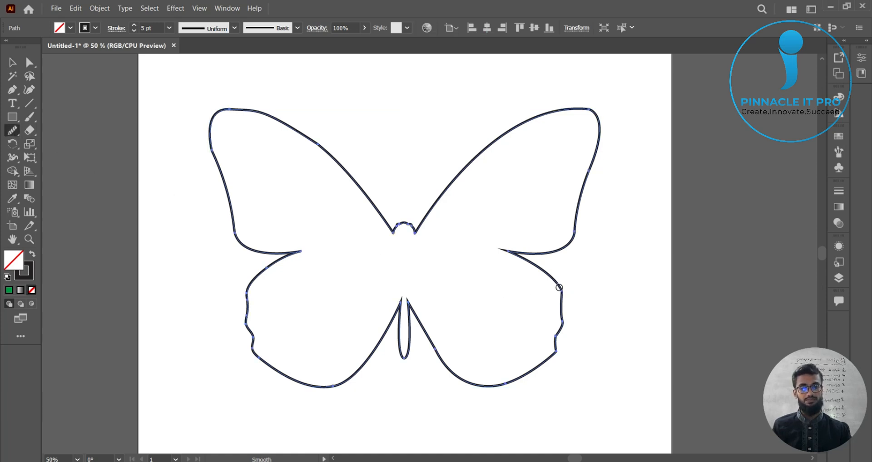
mouse_move(559, 287)
left_mouse_down()
mouse_move(564, 327)
mouse_move(542, 367)
left_mouse_up()
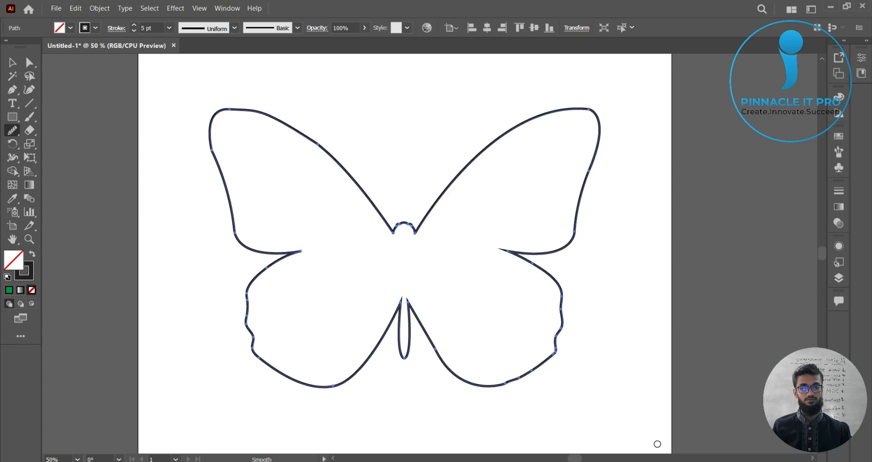
Step: Smooth the pointed lower tips of the butterfly's tail with the Smooth tool
left_click(12, 63)
left_click(89, 159)
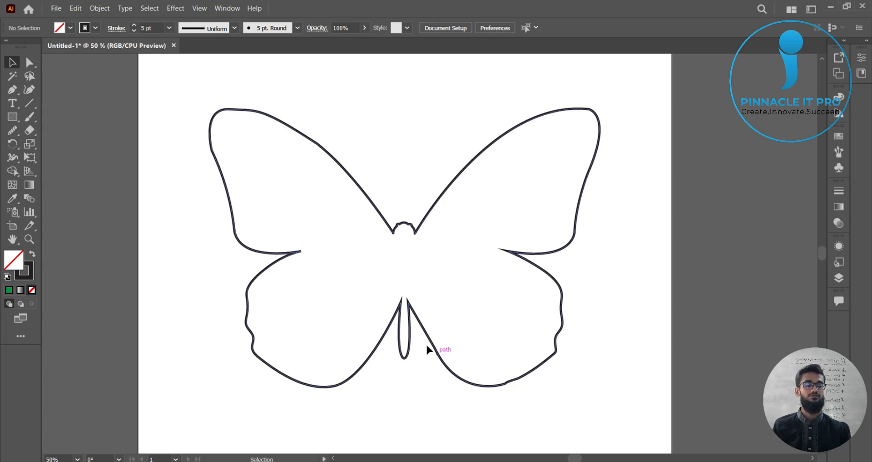
scroll(253, 353, "up", 3)
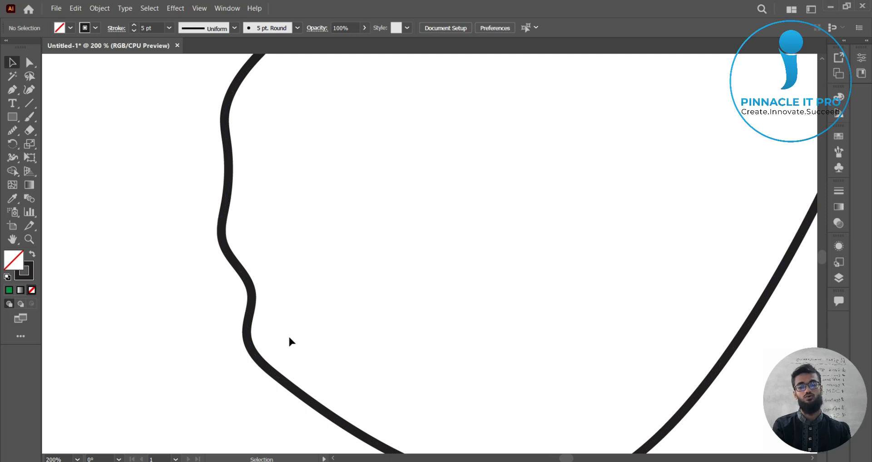
scroll(440, 313, "down", 3)
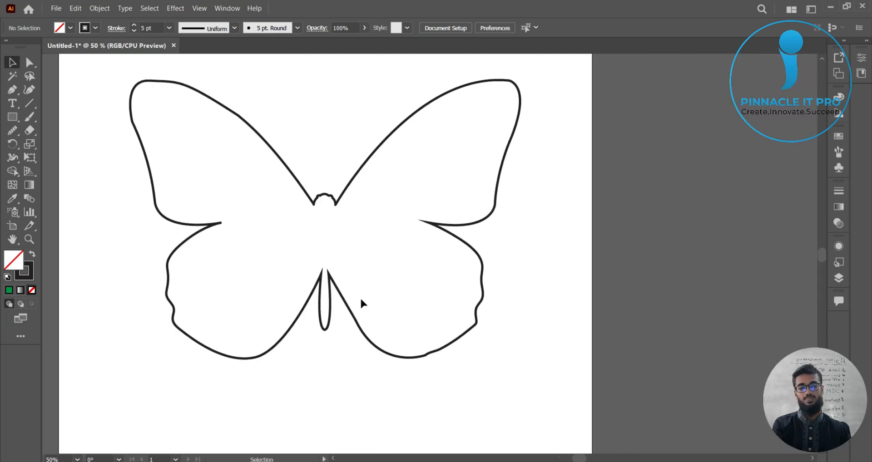
scroll(362, 302, "up", 2)
left_click_drag(399, 275, 508, 269)
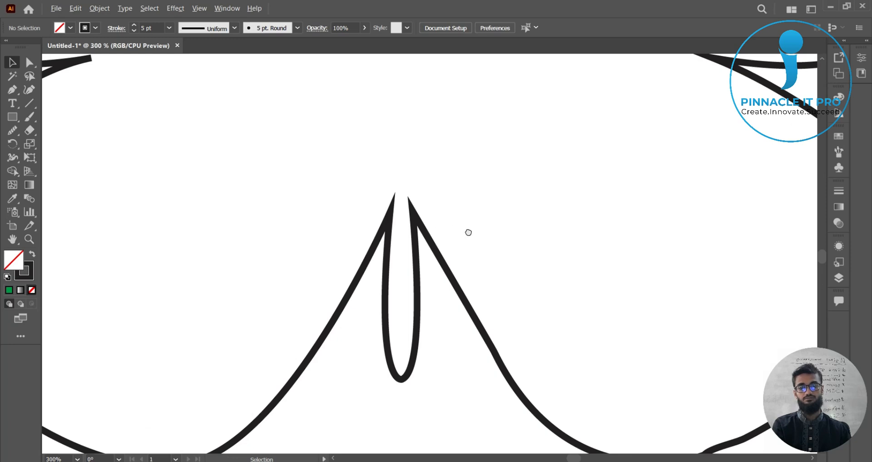
scroll(463, 223, "up", 2)
left_click(443, 220)
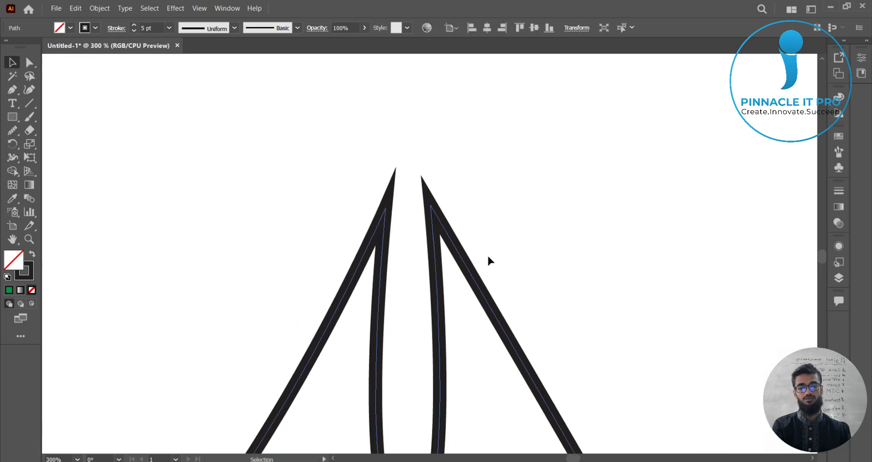
left_click(12, 130)
mouse_move(432, 236)
left_mouse_down()
mouse_move(431, 205)
mouse_move(448, 234)
left_mouse_up()
mouse_move(372, 232)
left_mouse_down()
mouse_move(387, 208)
mouse_move(387, 228)
left_mouse_up()
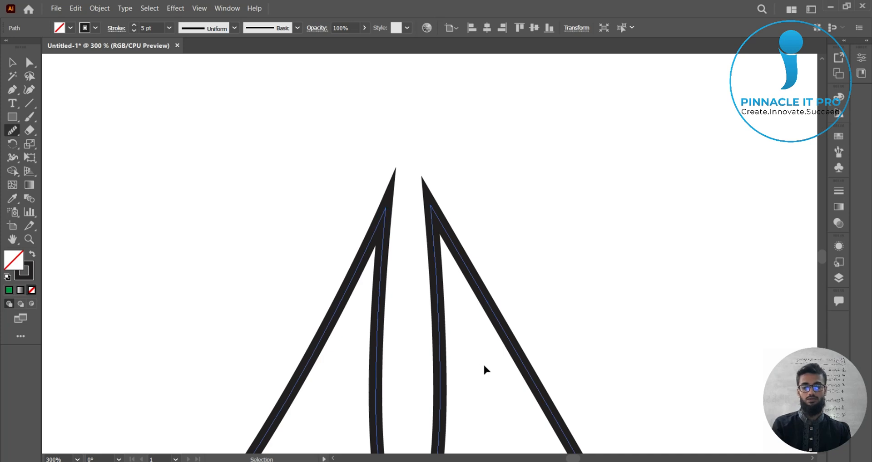
Step: Smooth the upper left wing's outer edge with the Smooth tool
left_click(14, 65)
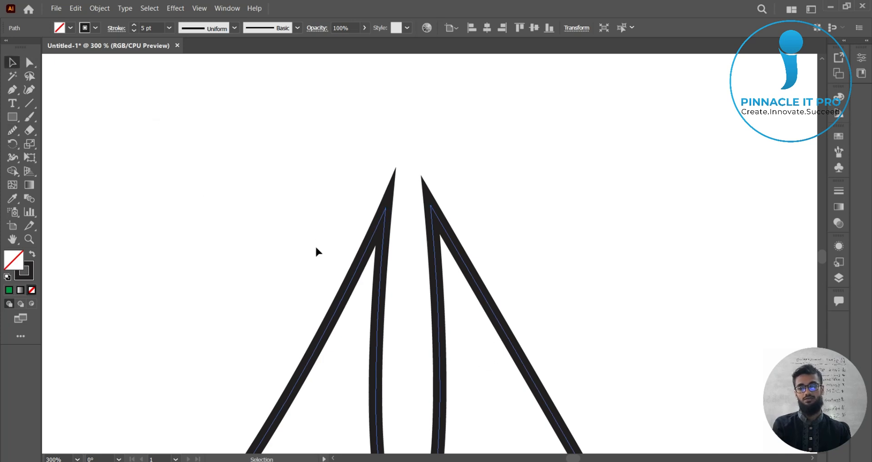
scroll(490, 287, "down", 4)
left_click_drag(655, 247, 636, 307)
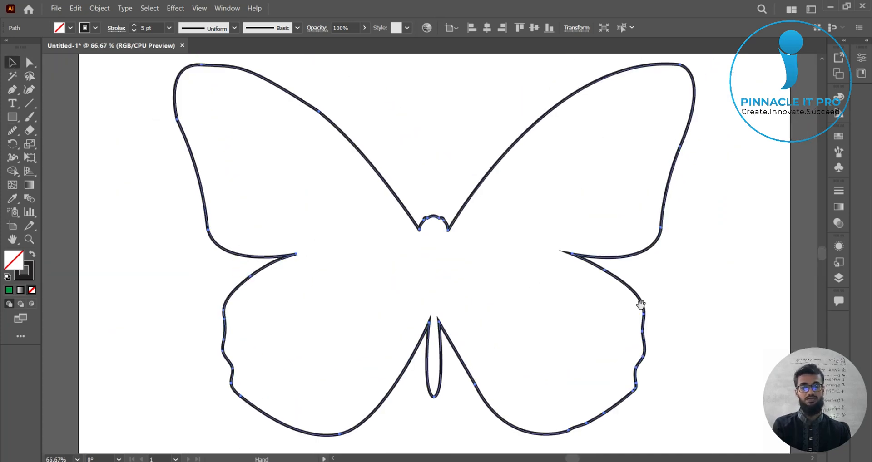
left_click(703, 275)
left_click_drag(713, 235, 703, 248)
scroll(172, 131, "up", 2)
left_click_drag(276, 193, 341, 303)
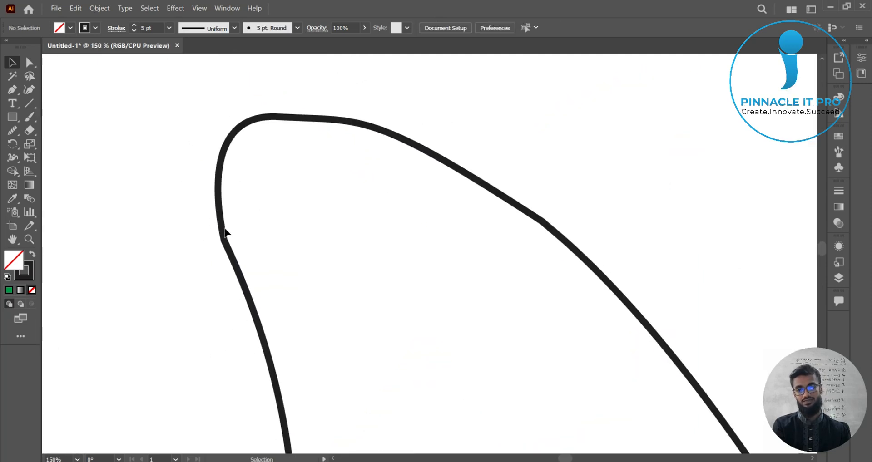
left_click(223, 227)
left_click(12, 130)
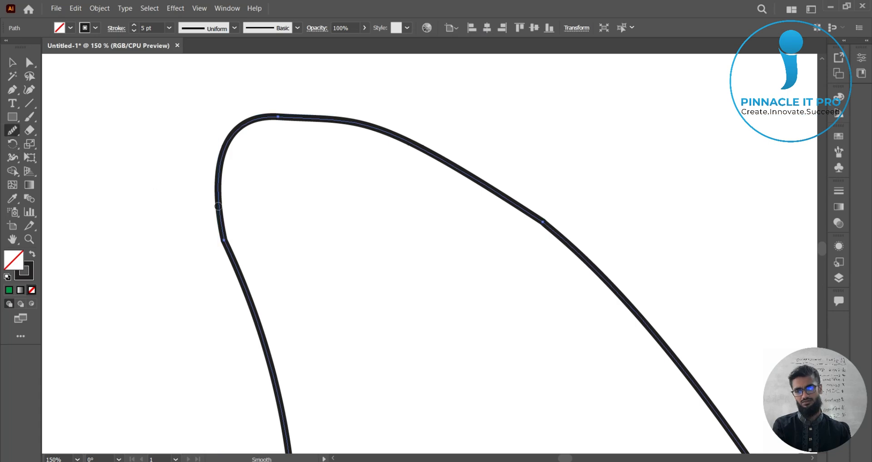
left_click_drag(220, 208, 273, 380)
scroll(276, 380, "down", 4)
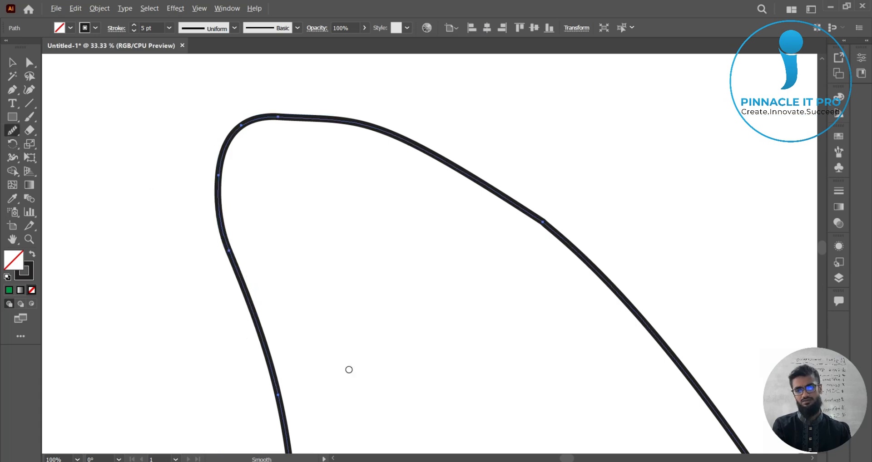
mouse_move(404, 301)
left_mouse_down()
mouse_move(368, 288)
mouse_move(287, 203)
left_mouse_up()
left_click_drag(386, 239, 454, 191)
Step: Smooth the upper right wing's outer edge with the Smooth tool
scroll(461, 228, "up", 1)
left_click_drag(501, 236, 570, 224)
mouse_move(516, 138)
left_mouse_down()
mouse_move(534, 137)
mouse_move(543, 184)
left_mouse_up()
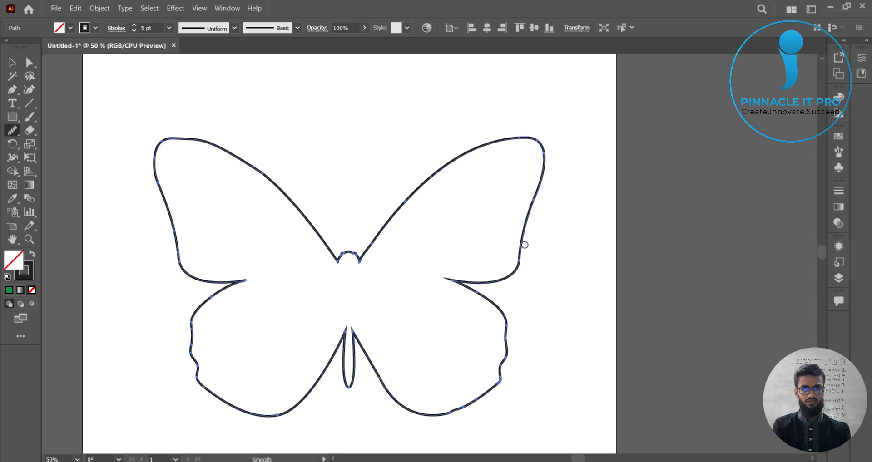
left_click_drag(522, 248, 519, 267)
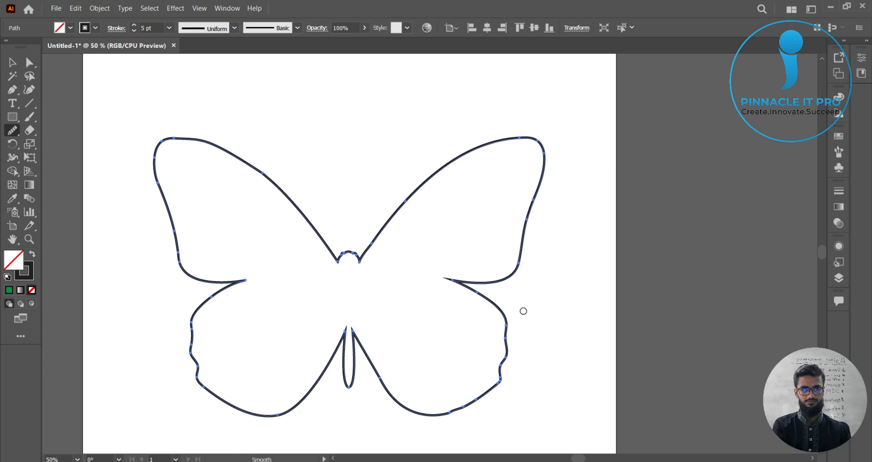
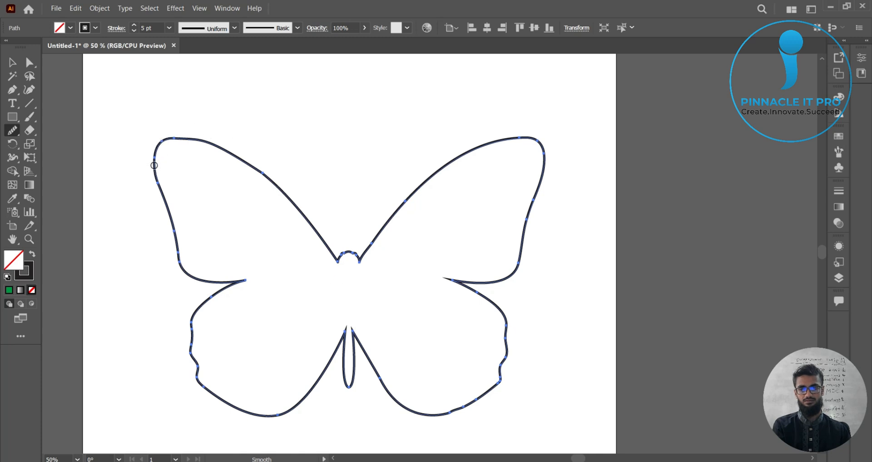
Step: Smooth the upper left wing's top corner with the Smooth tool and deselect the outline
mouse_move(154, 155)
left_mouse_down()
mouse_move(165, 138)
mouse_move(233, 151)
mouse_move(278, 182)
mouse_move(319, 230)
left_mouse_up()
key("v")
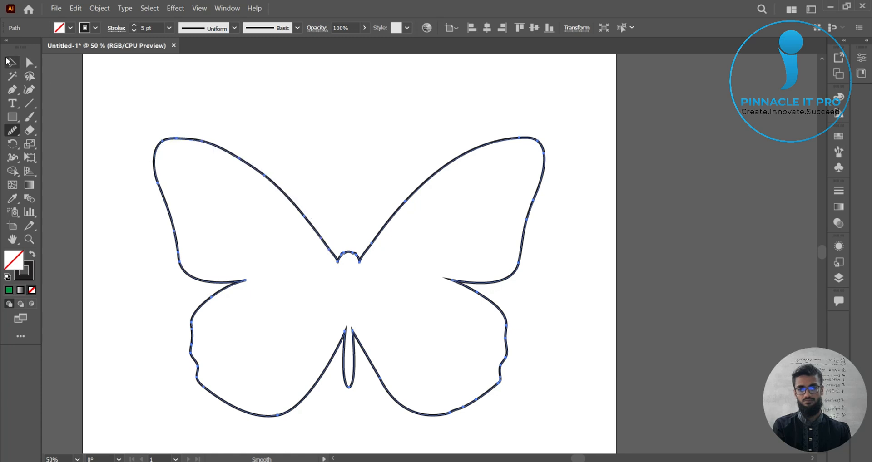
left_click(622, 223)
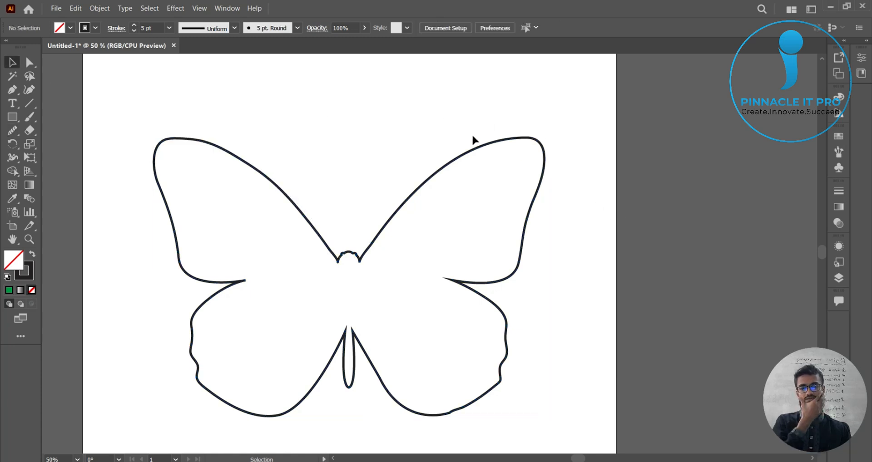
Step: Fill the butterfly outline with the Orange, Yellow gradient swatch
left_click_drag(456, 105, 620, 252)
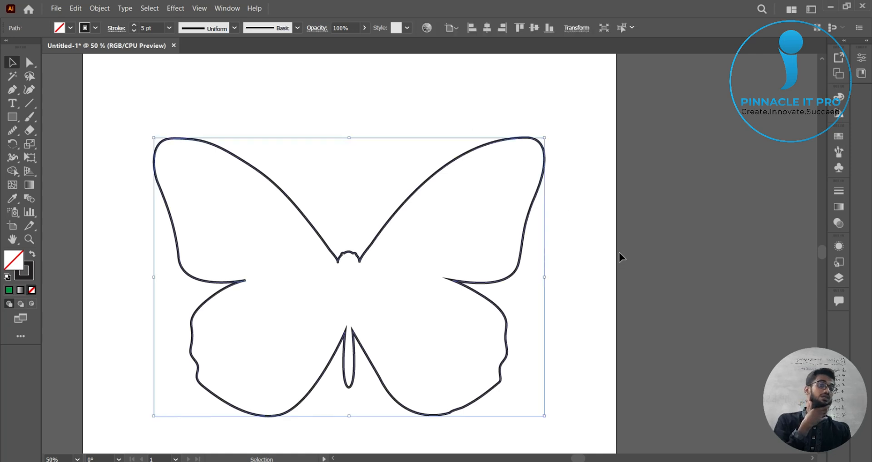
left_click(79, 27)
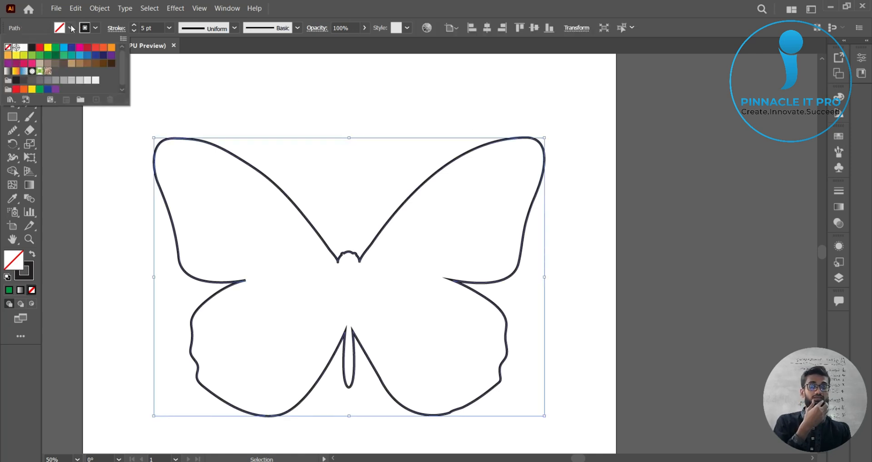
left_click(15, 73)
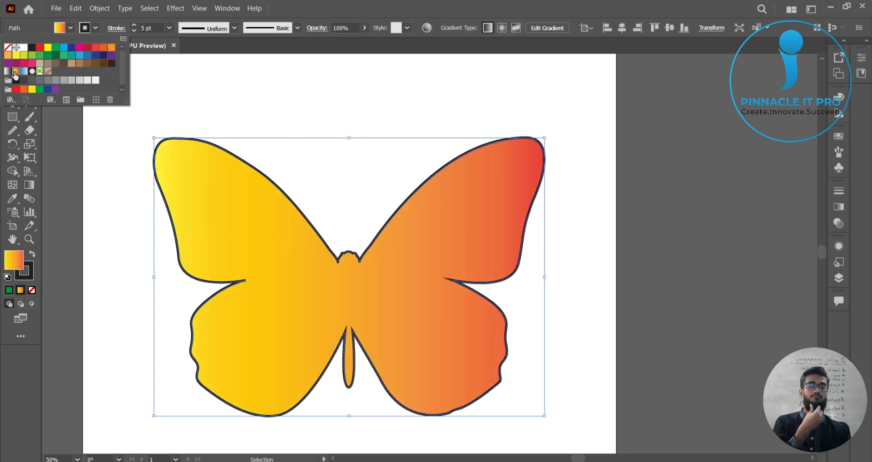
left_click(705, 224)
left_click(704, 224)
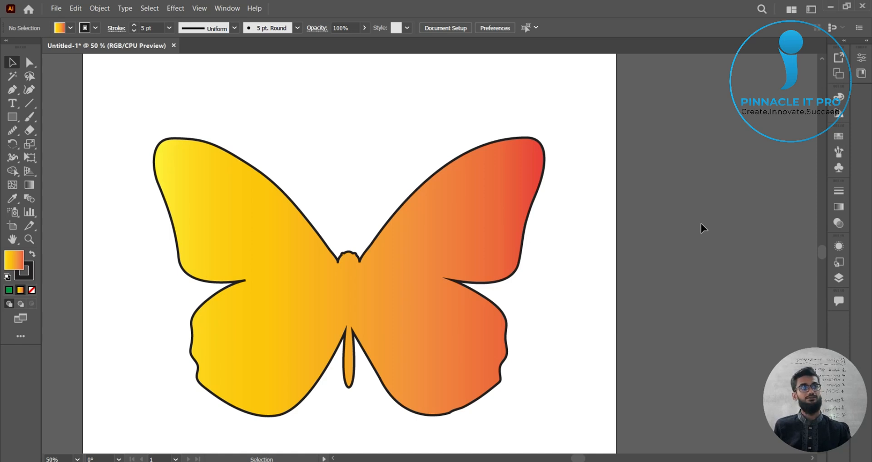
Step: Remove the butterfly's outline by setting its stroke to None
left_click(488, 200)
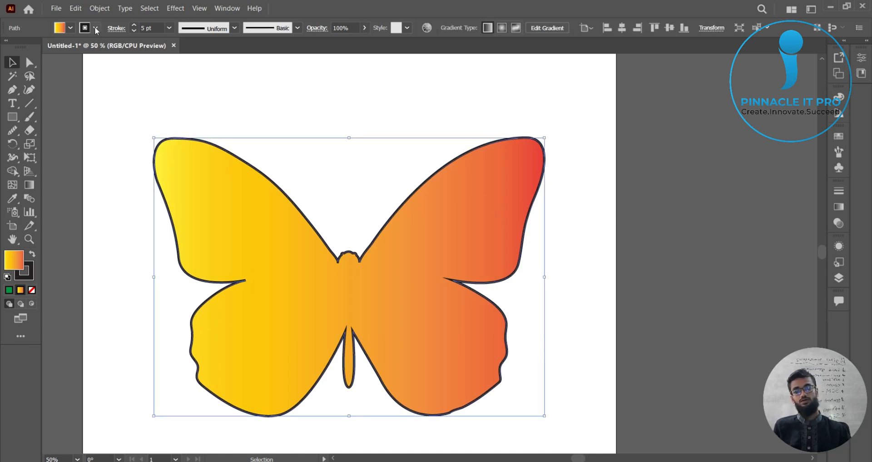
left_click(96, 28)
left_click(7, 47)
left_click(670, 229)
left_click(671, 229)
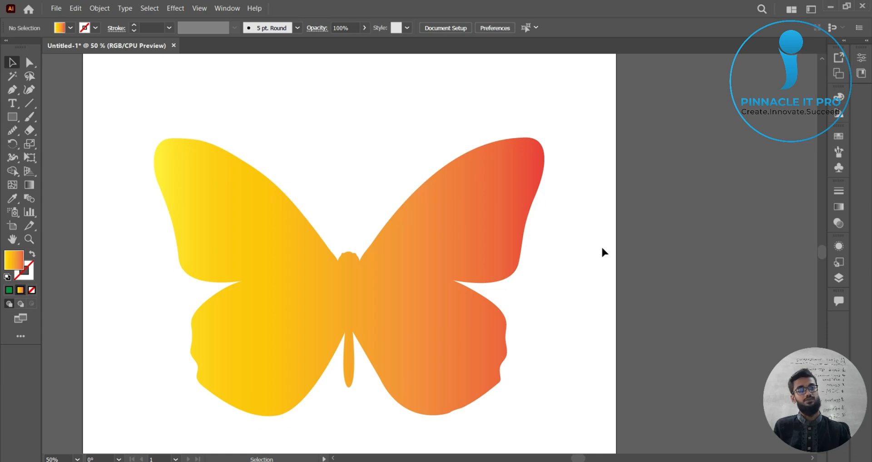
Step: Change the butterfly's gradient fill type to a radial gradient
left_click(498, 205)
left_click(839, 207)
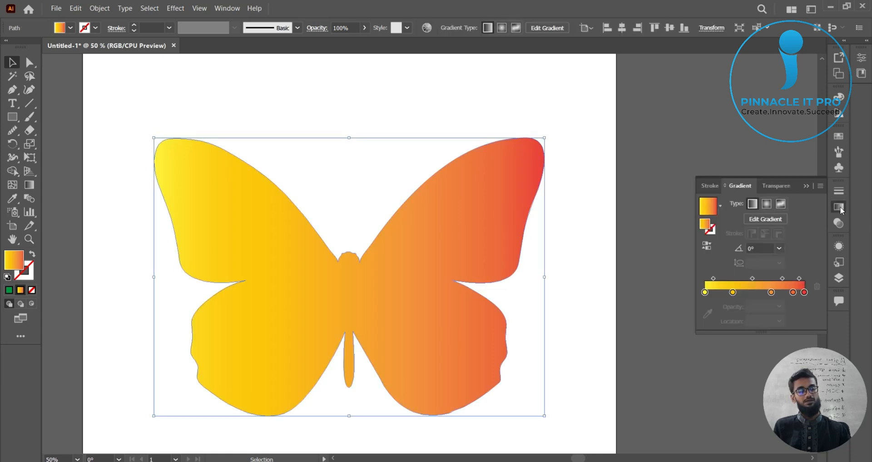
left_click(767, 204)
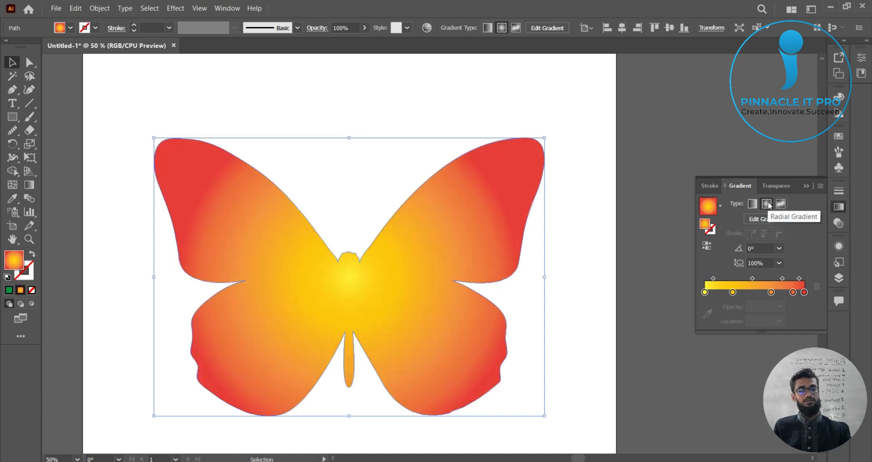
left_click(759, 140)
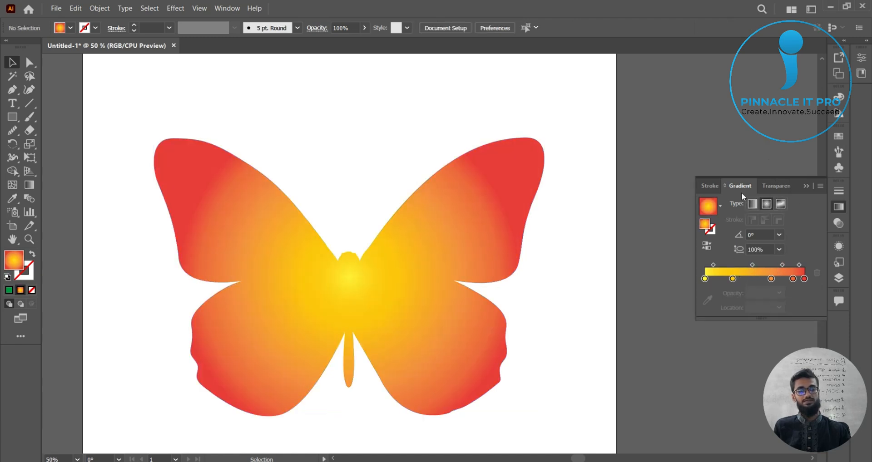
Step: Reposition the radial gradient with the Gradient tool, centring it on the lower body and angling it toward the upper right wing
left_click(29, 185)
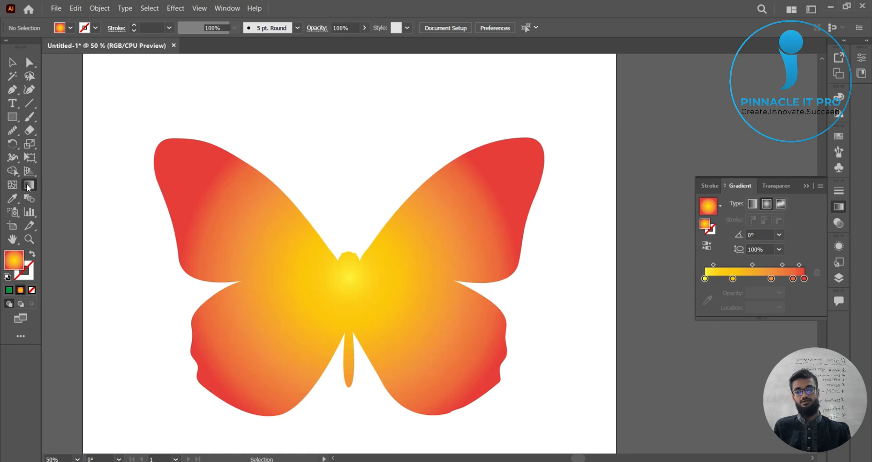
left_click(806, 186)
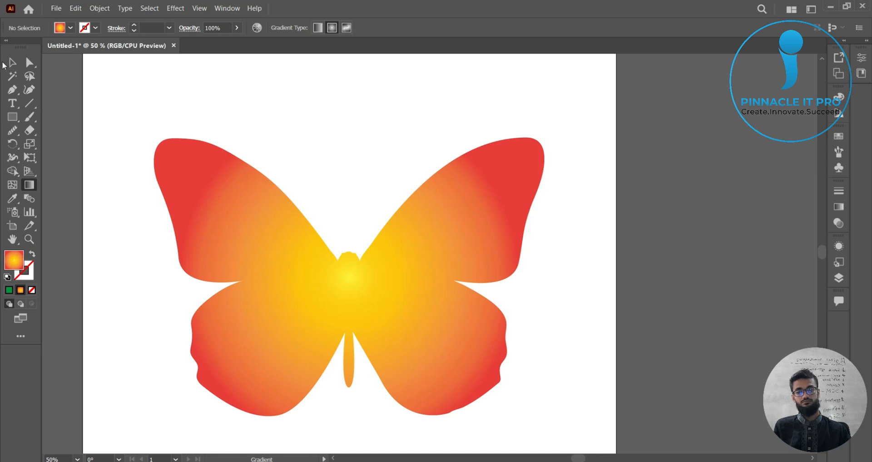
left_click(12, 62)
left_click(412, 257)
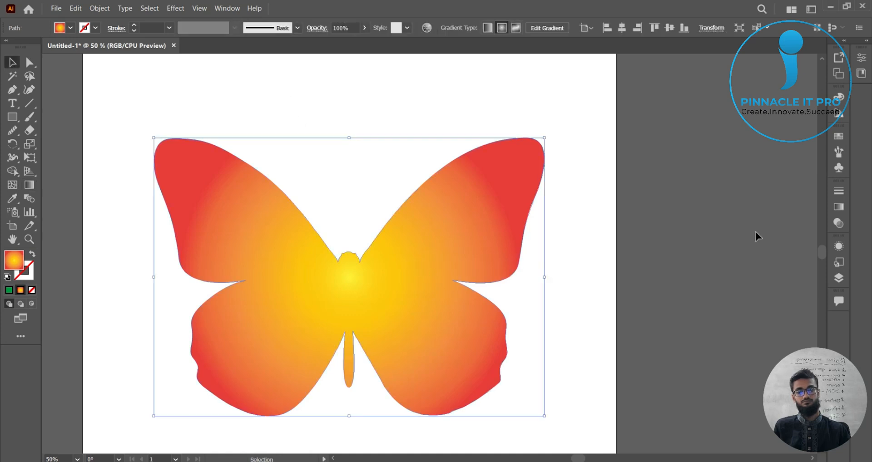
left_click(29, 184)
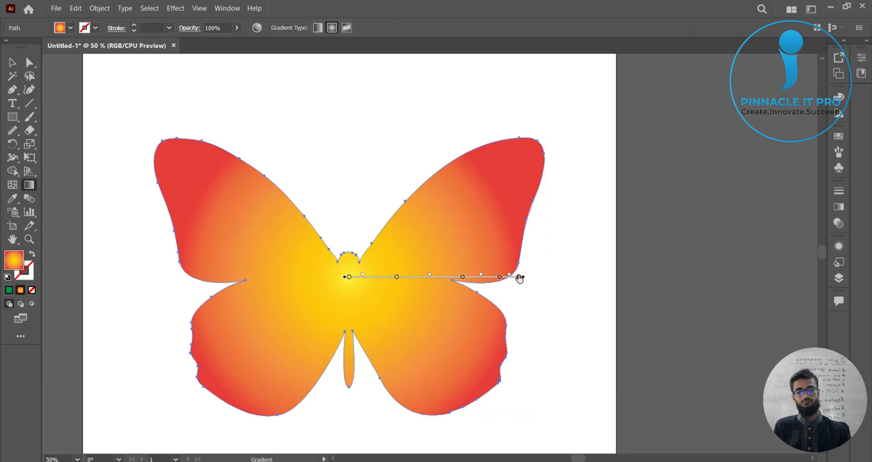
left_click_drag(525, 277, 474, 178)
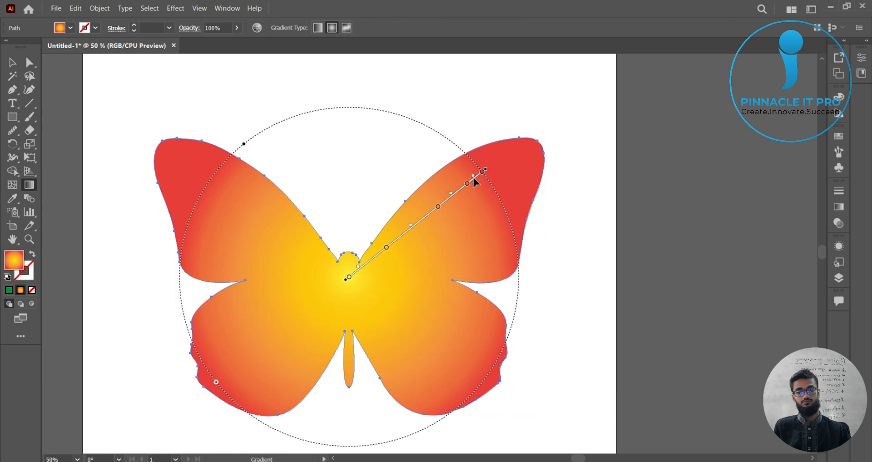
mouse_move(349, 278)
left_mouse_down()
mouse_move(319, 310)
mouse_move(341, 284)
left_mouse_up()
left_click(352, 335)
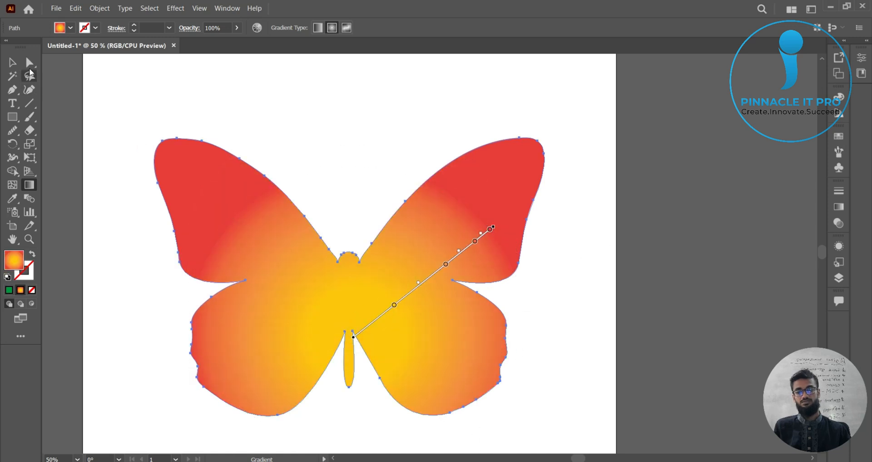
left_click(12, 62)
left_click(618, 217)
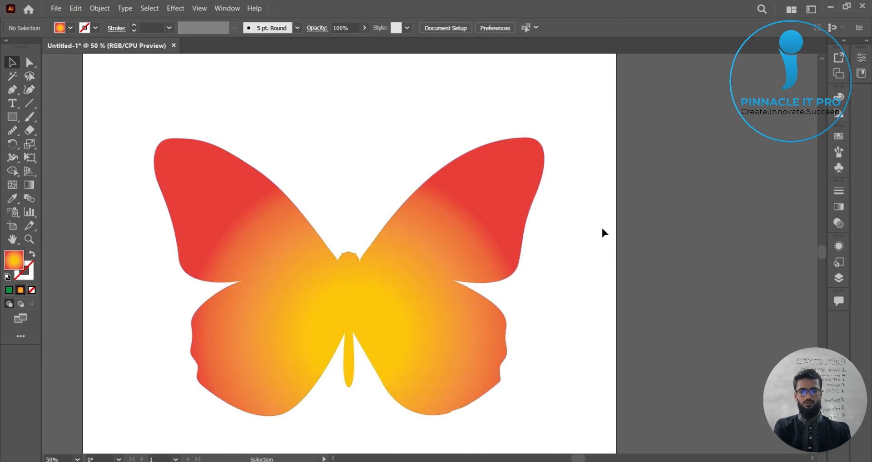
Step: Draw two curved antennae rising from the butterfly's head with the Paintbrush tool
key("space")
left_click_drag(638, 225, 681, 190)
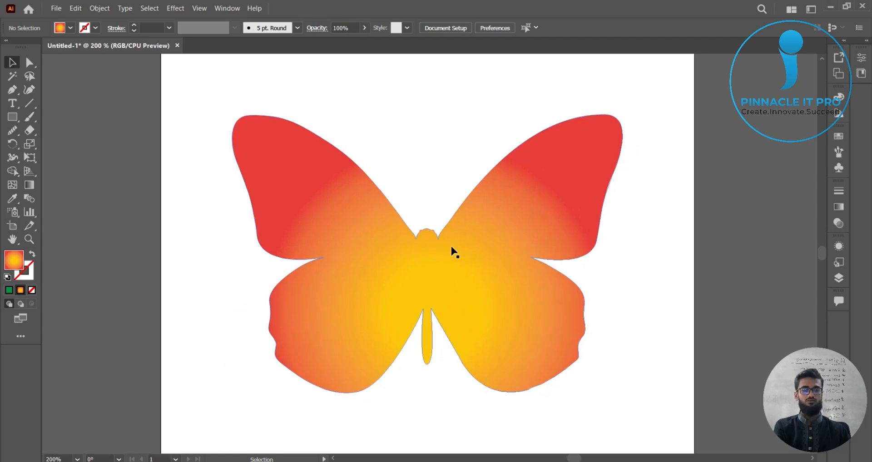
scroll(452, 263, "up", 4)
scroll(503, 262, "down", 4)
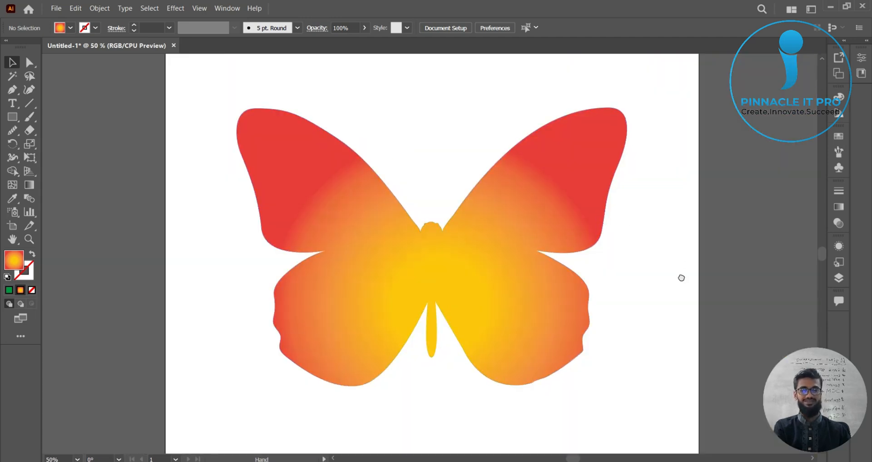
scroll(683, 278, "up", 2)
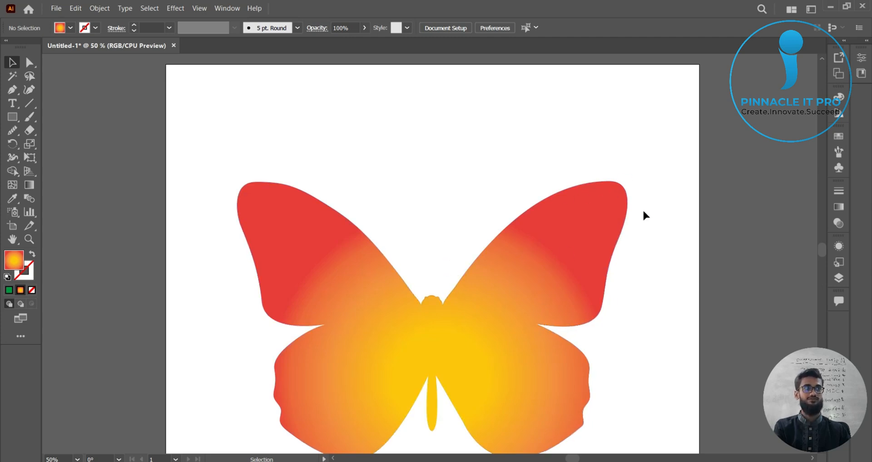
scroll(533, 259, "up", 1)
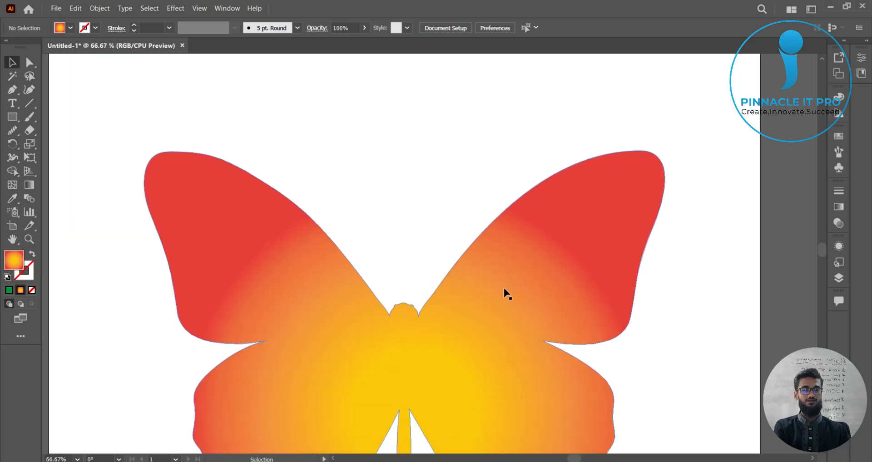
scroll(736, 274, "down", 1)
scroll(690, 290, "down", 1)
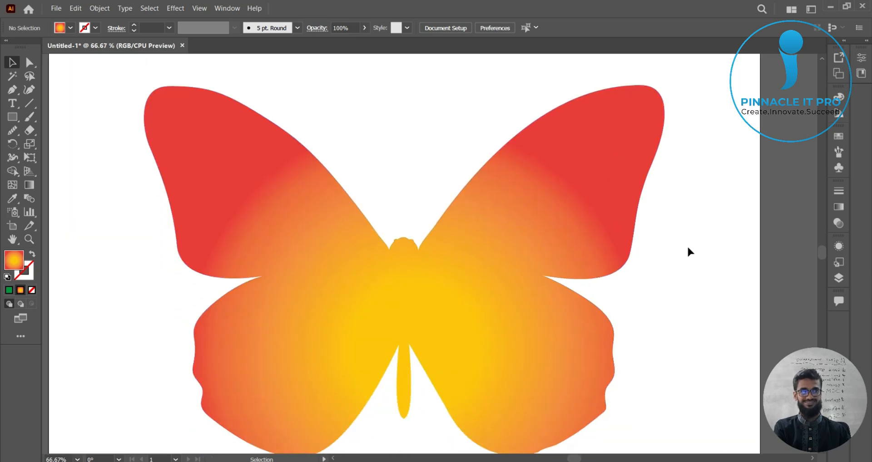
scroll(689, 248, "down", 2)
scroll(689, 249, "up", 2)
left_click_drag(681, 243, 668, 290)
scroll(667, 288, "up", 1)
left_click_drag(397, 271, 543, 303)
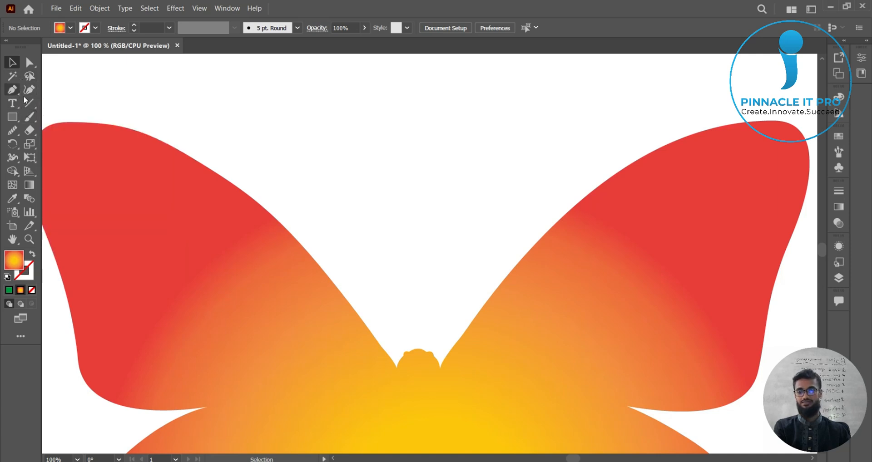
left_click(29, 117)
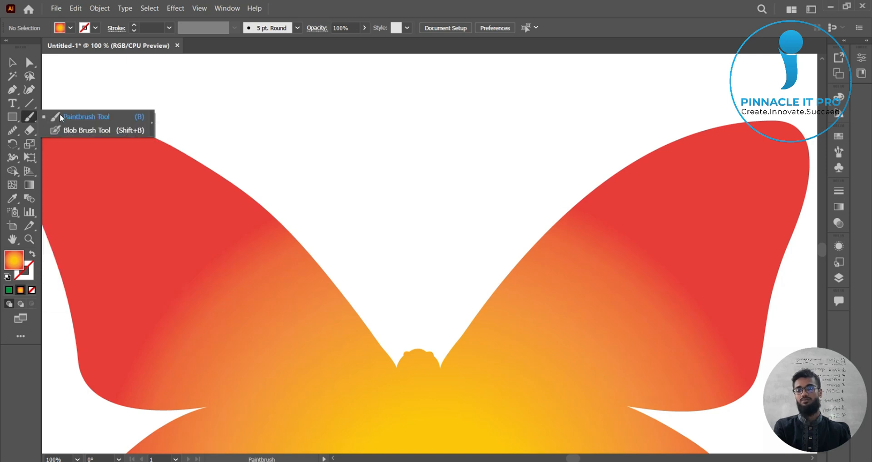
left_click(92, 116)
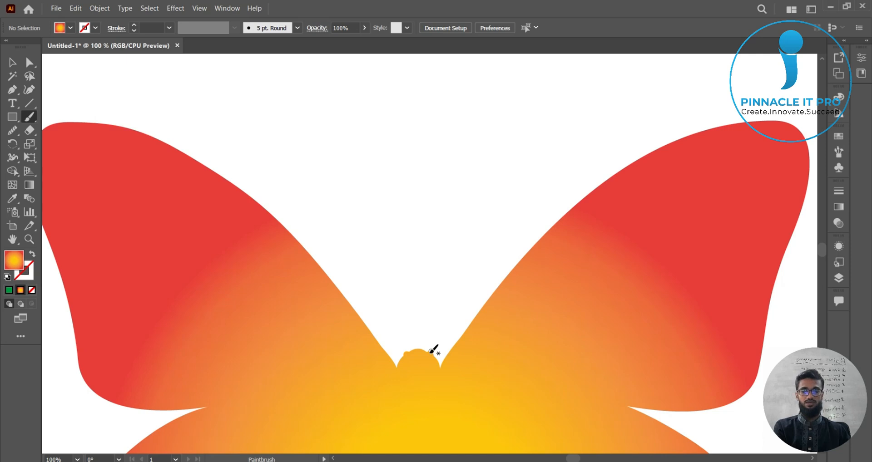
mouse_move(431, 352)
left_mouse_down()
mouse_move(446, 263)
mouse_move(501, 162)
left_mouse_up()
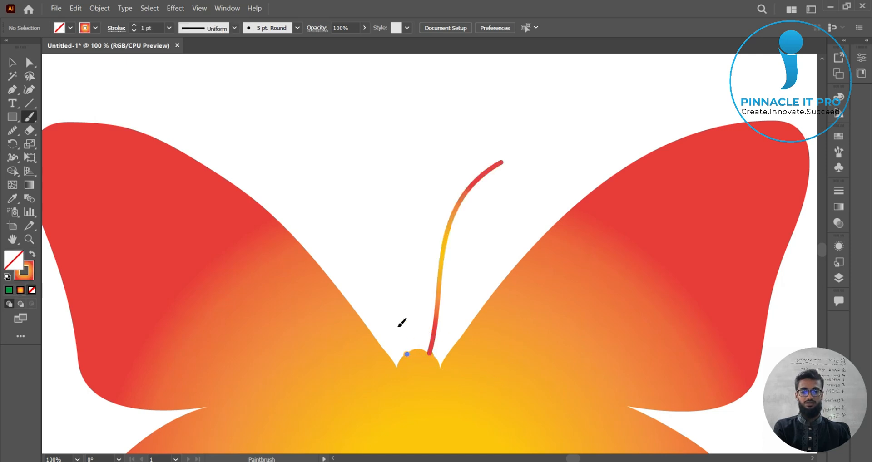
left_click_drag(407, 354, 341, 119)
left_click(13, 62)
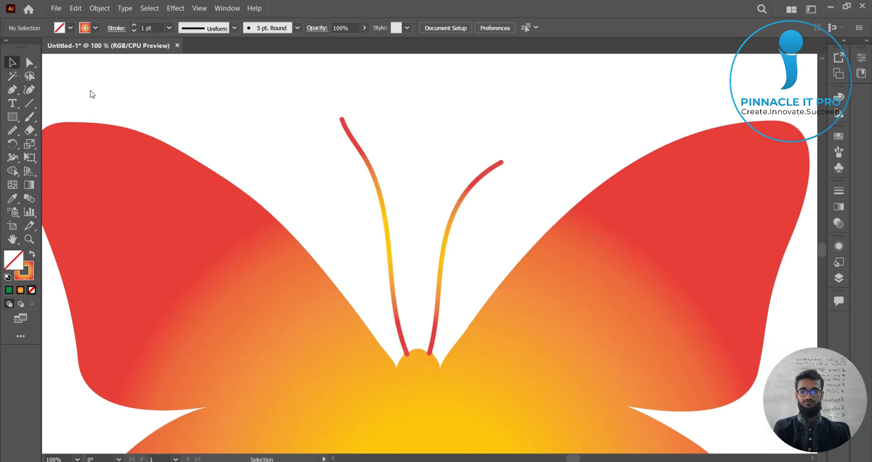
Step: Inspect the butterfly and its antennae at different zoom levels
key("ctrl+minus")
key("ctrl+minus")
key("ctrl+minus")
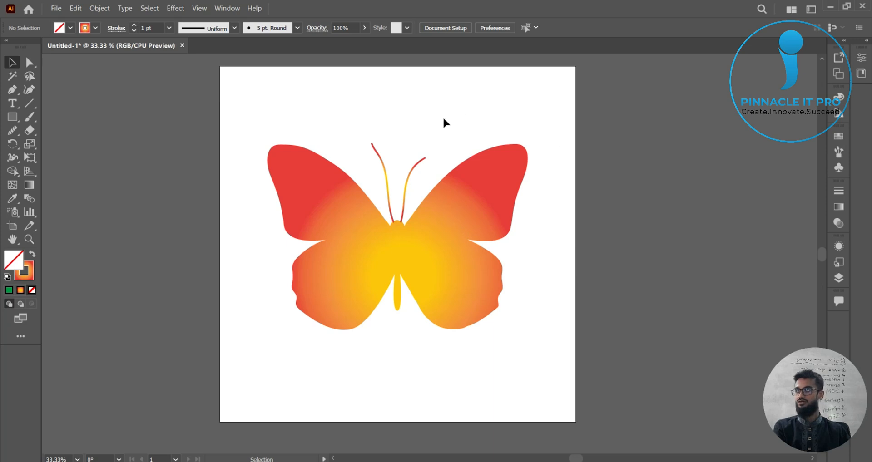
left_click_drag(364, 123, 416, 177)
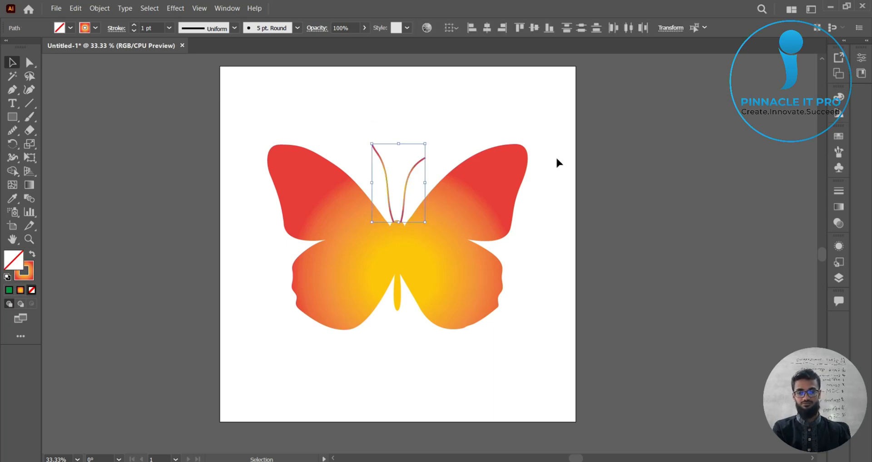
left_click(558, 163)
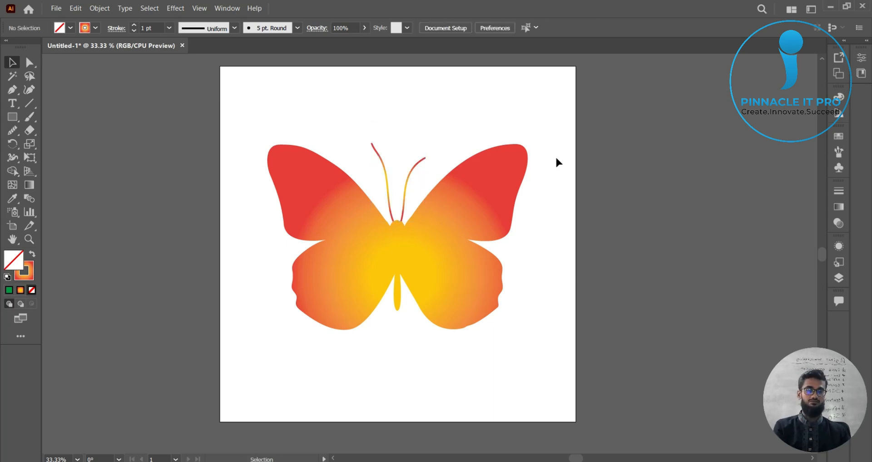
scroll(458, 223, "up", 3)
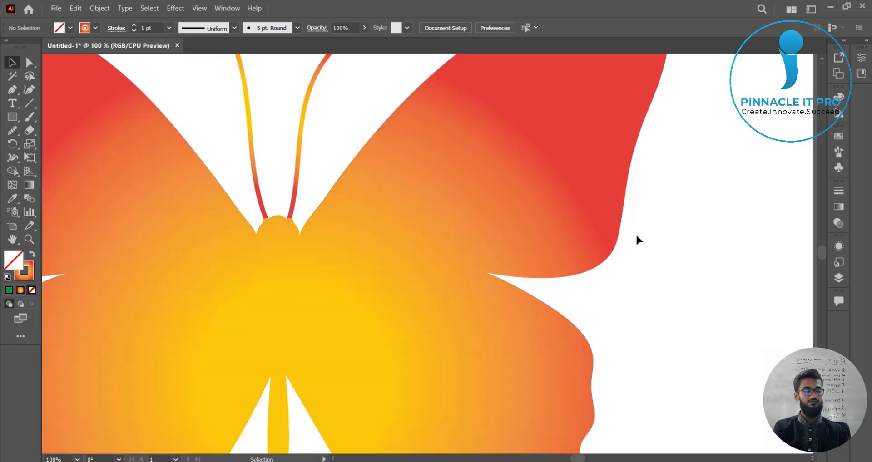
scroll(587, 237, "down", 2)
scroll(587, 236, "down", 1)
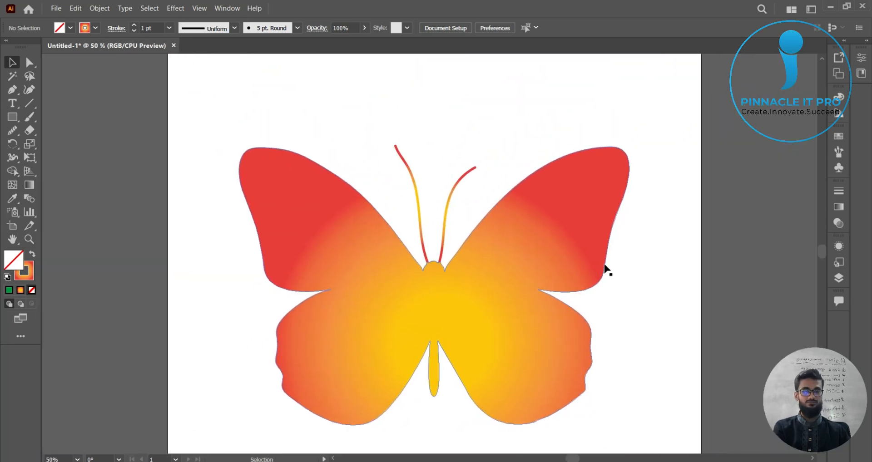
scroll(671, 266, "down", 1)
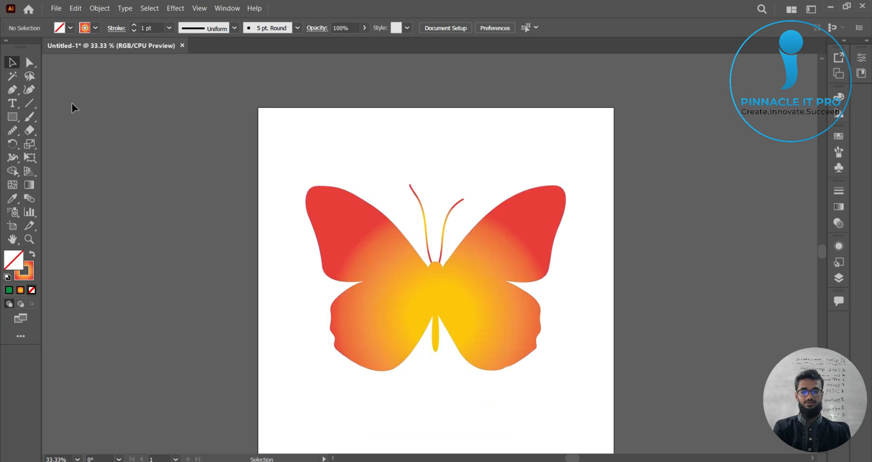
mouse_move(29, 116)
left_mouse_down()
mouse_move(47, 124)
mouse_move(75, 112)
left_mouse_up()
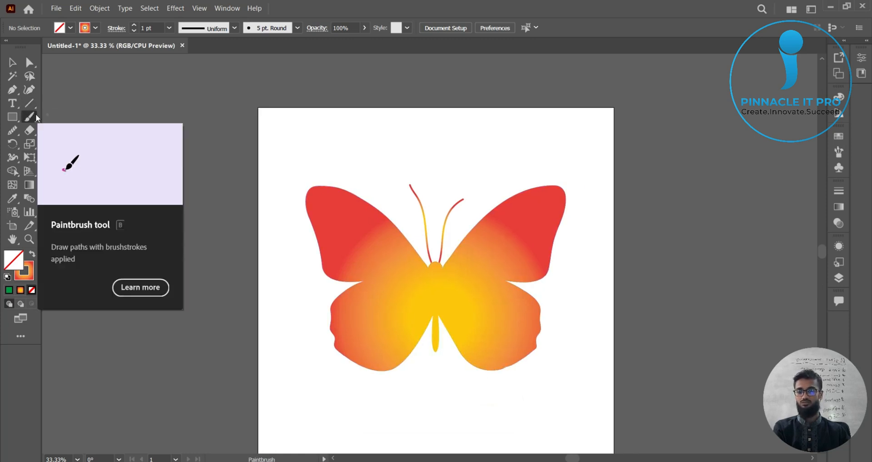
left_click(35, 113)
left_click(74, 116)
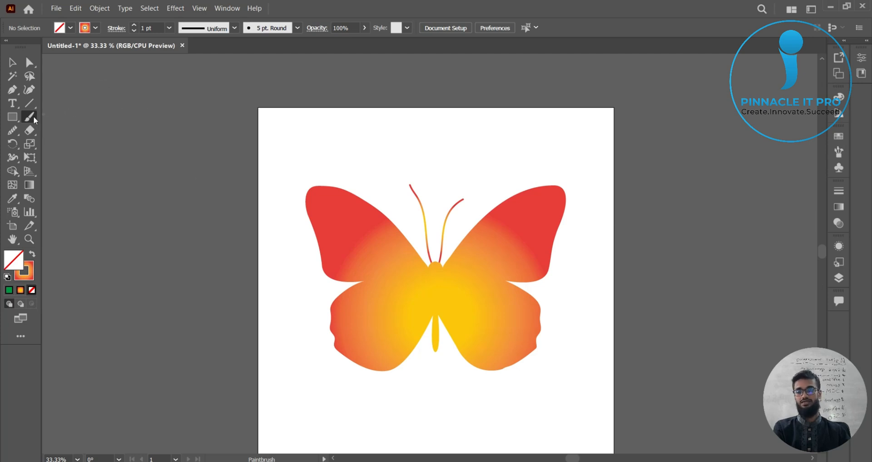
left_click(71, 117)
scroll(366, 266, "up", 1)
left_click_drag(547, 280, 477, 137)
scroll(516, 212, "down", 1)
scroll(517, 212, "down", 1)
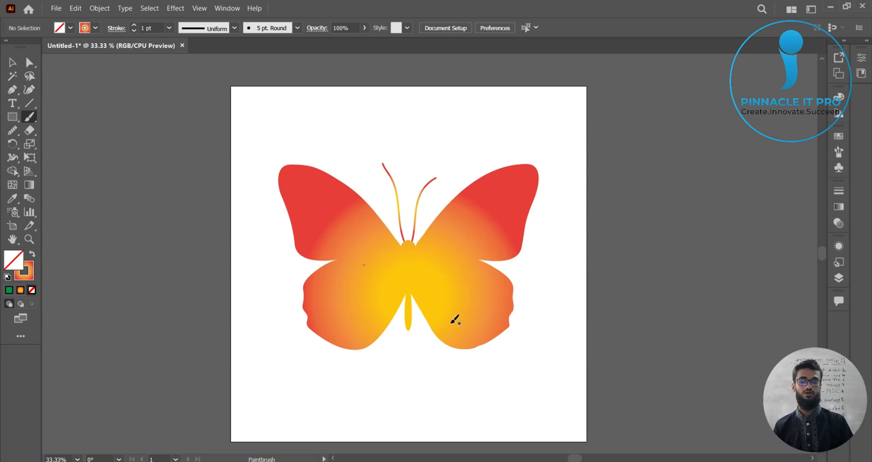
scroll(409, 332, "down", 1)
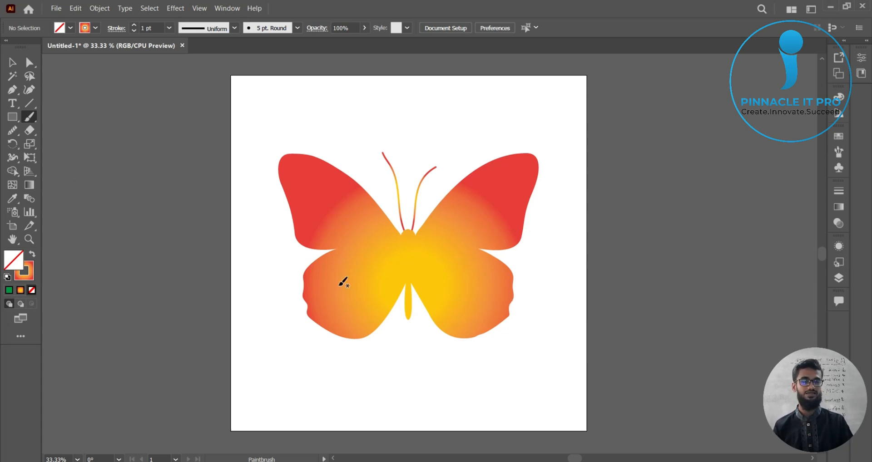
left_click(29, 116)
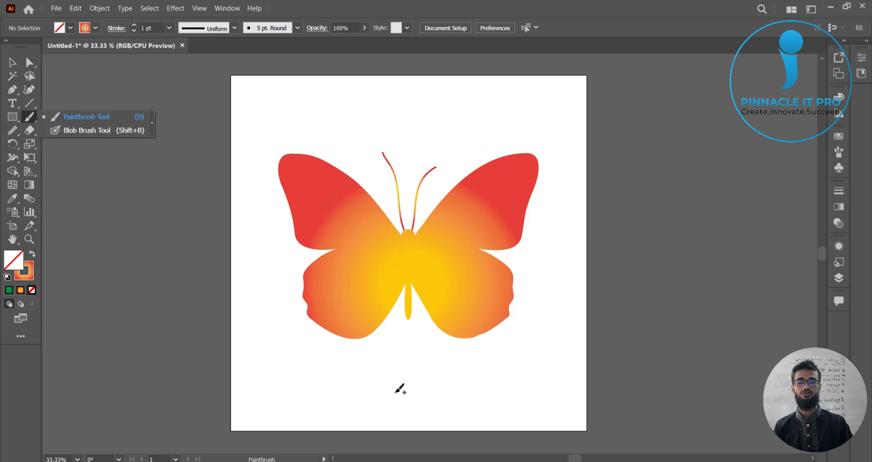
left_click(78, 119)
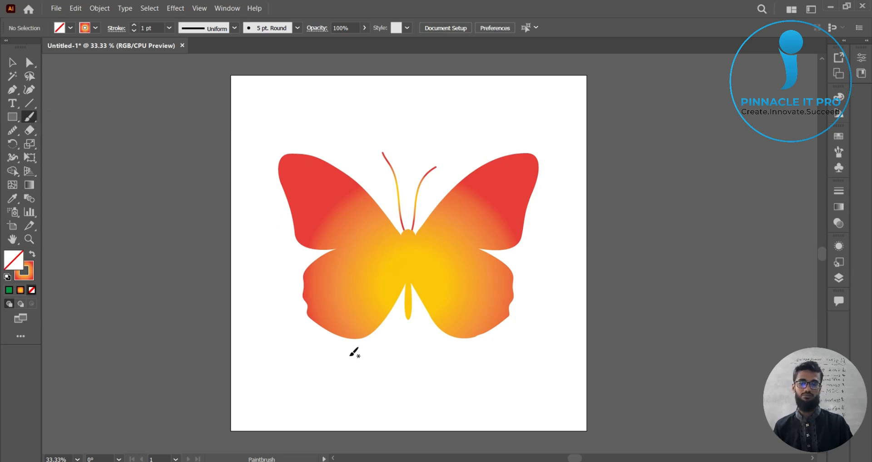
mouse_move(328, 405)
left_mouse_down()
mouse_move(364, 363)
mouse_move(498, 304)
left_mouse_up()
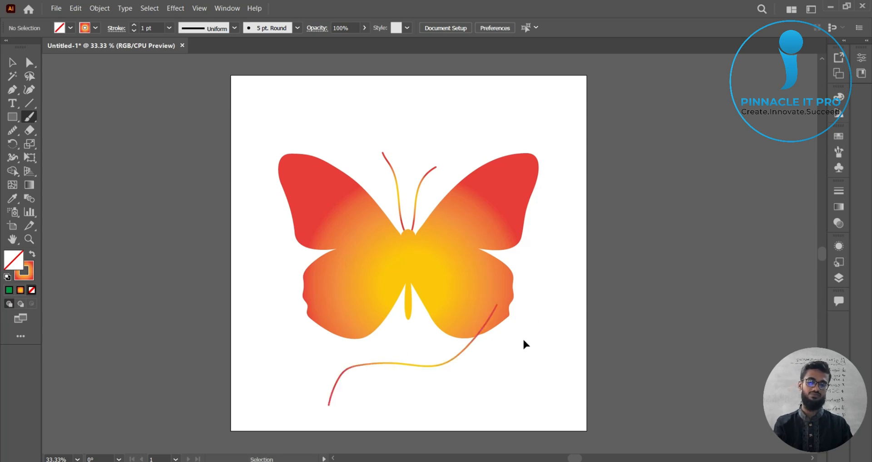
key("ctrl+z")
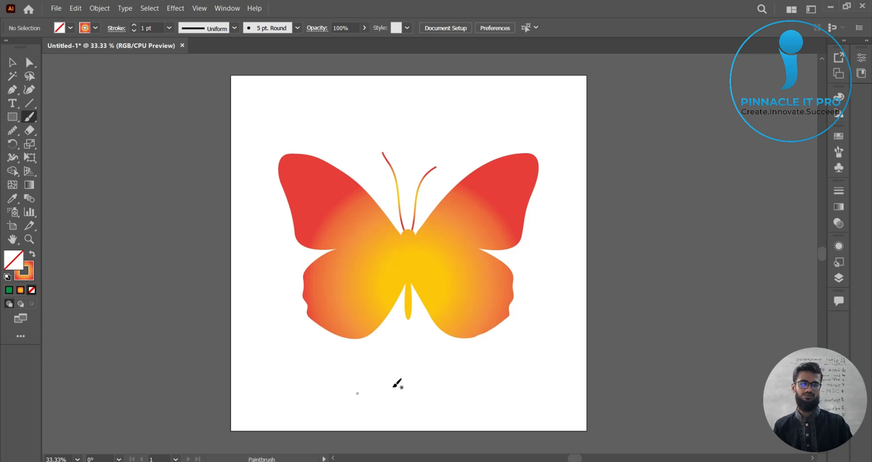
scroll(454, 382, "down", 1)
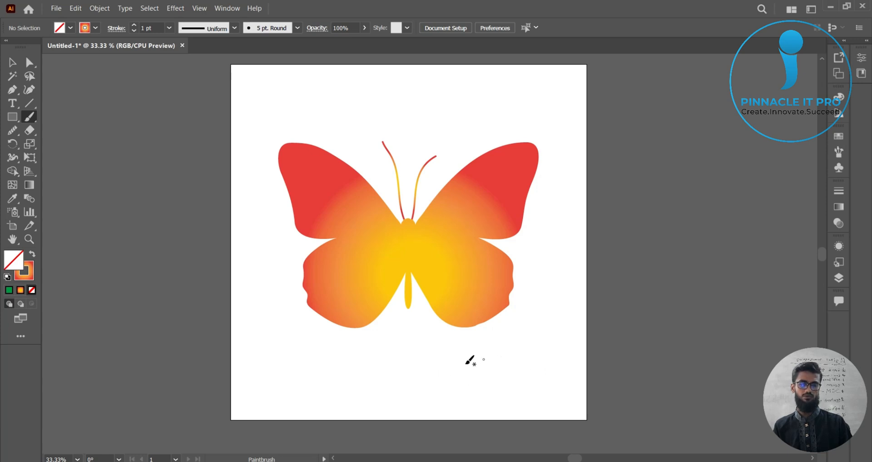
left_click_drag(462, 342, 476, 324)
left_click_drag(473, 360, 490, 325)
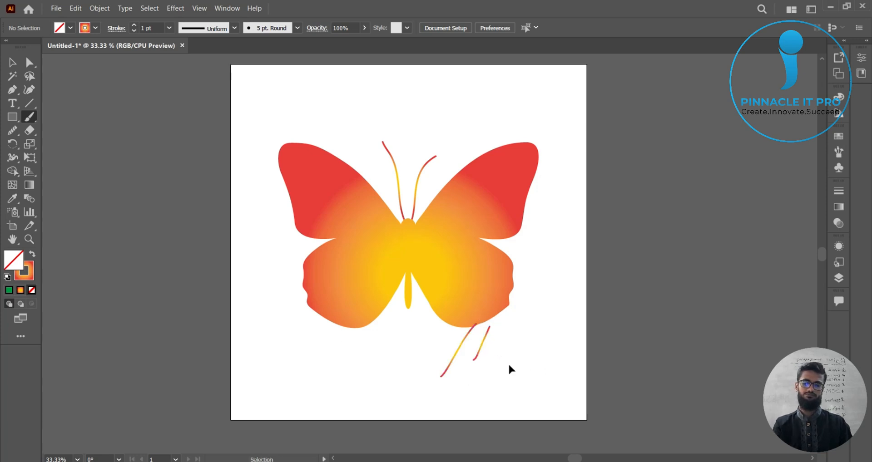
key("ctrl+z")
key("ctrl+z")
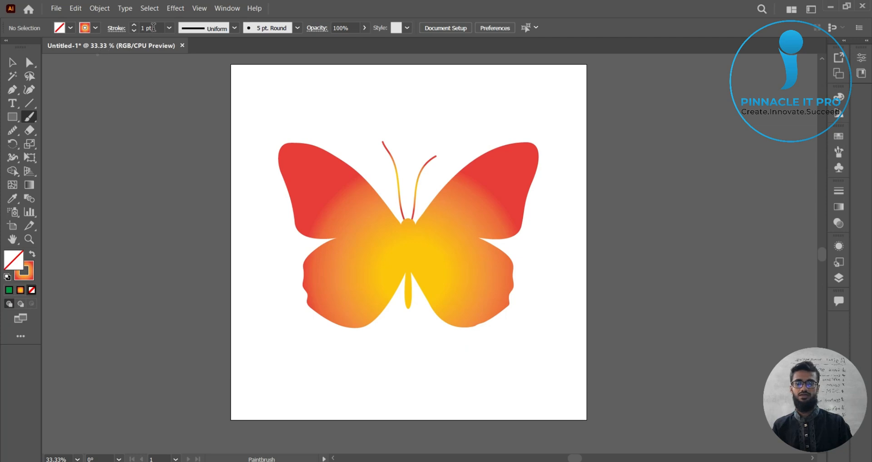
right_click(28, 119)
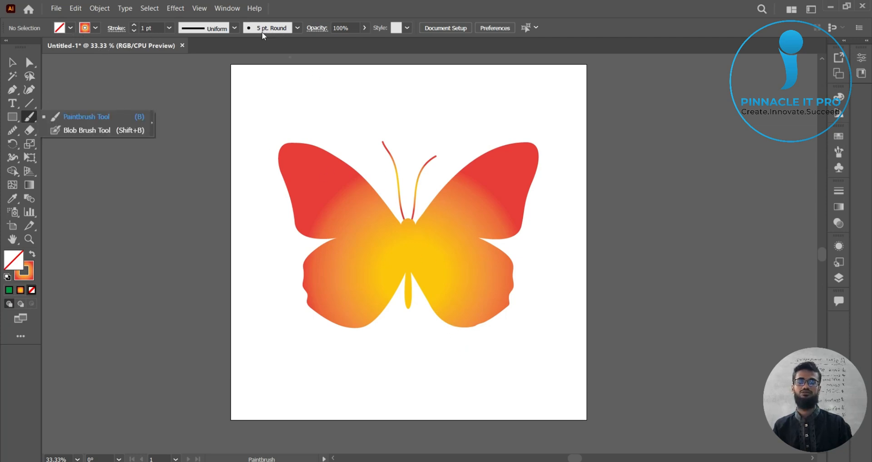
left_click(297, 28)
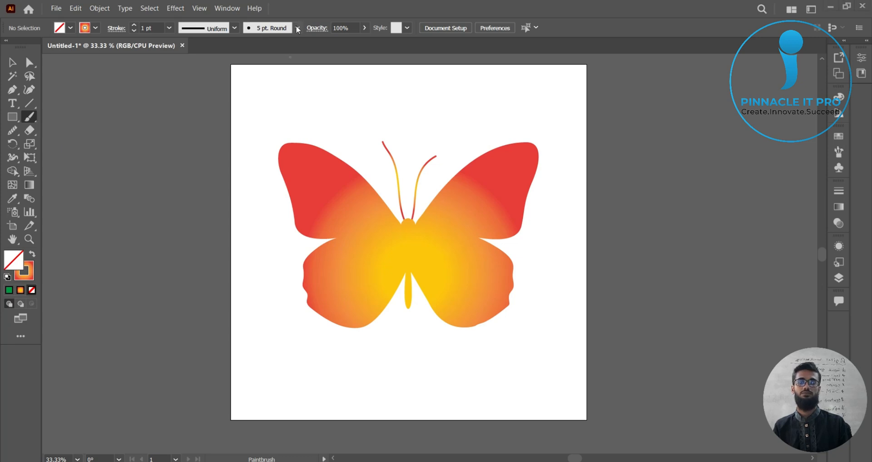
left_click(297, 29)
left_click(257, 32)
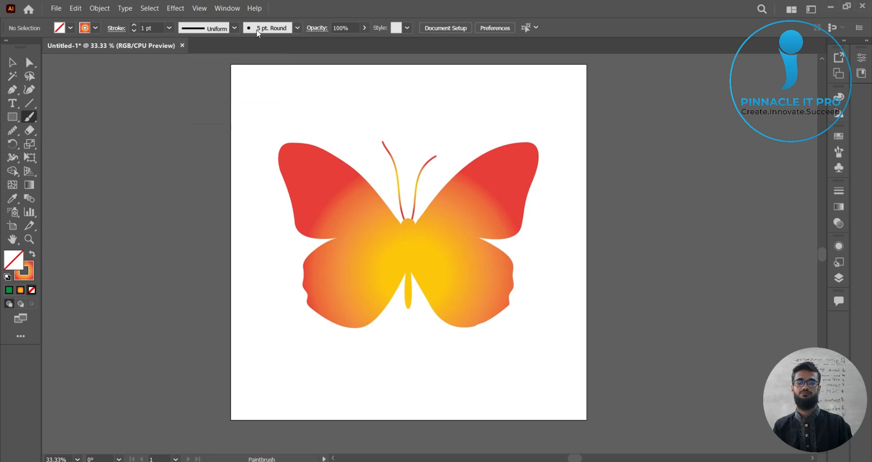
left_click(257, 31)
left_click(258, 32)
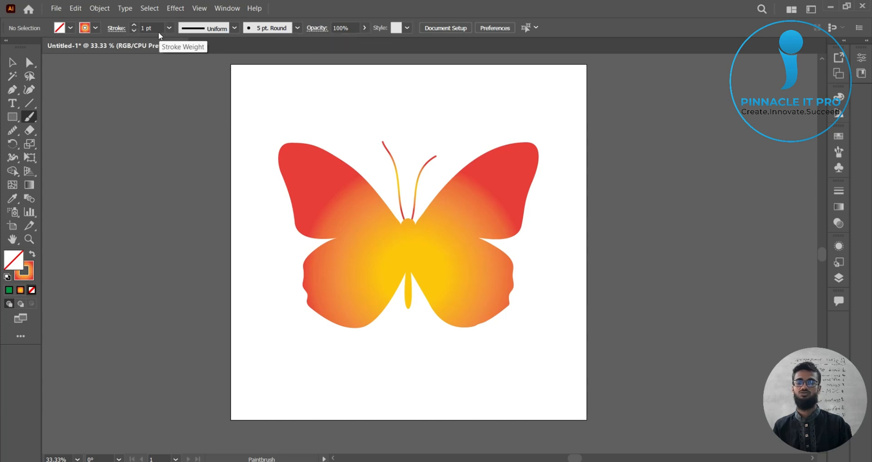
left_click(135, 26)
left_click(135, 25)
left_click(135, 25)
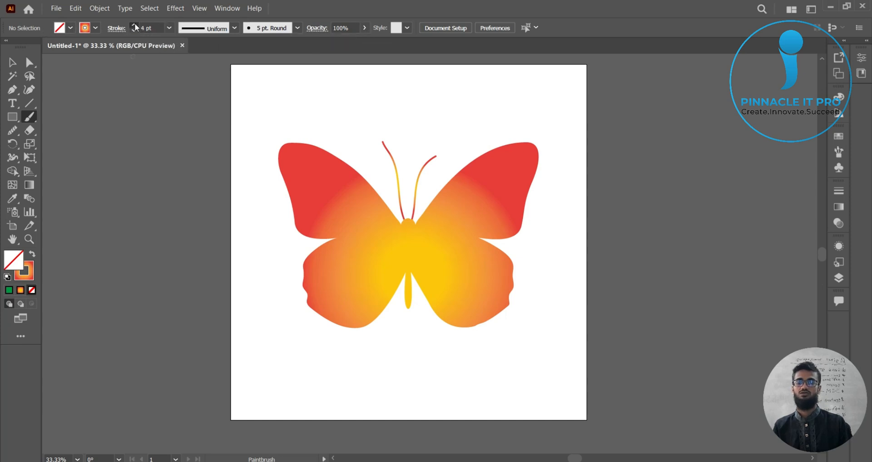
left_click(134, 25)
left_click(135, 26)
left_click(135, 26)
left_click(135, 26)
left_click(134, 25)
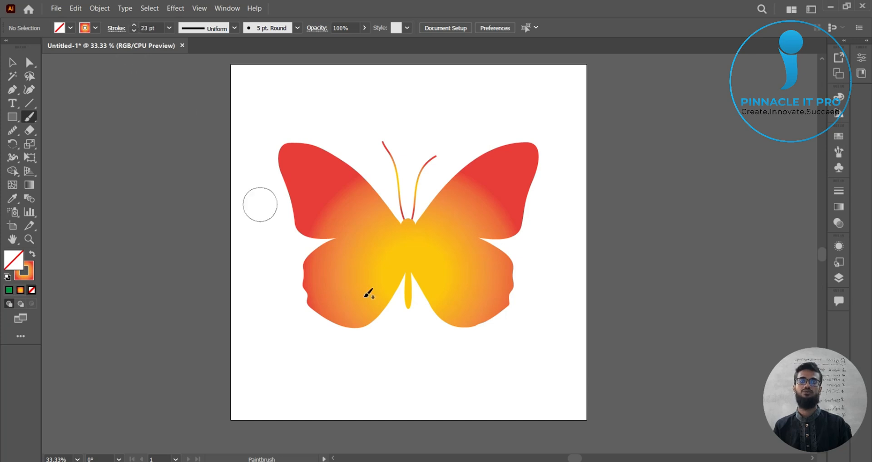
left_click_drag(364, 384, 482, 349)
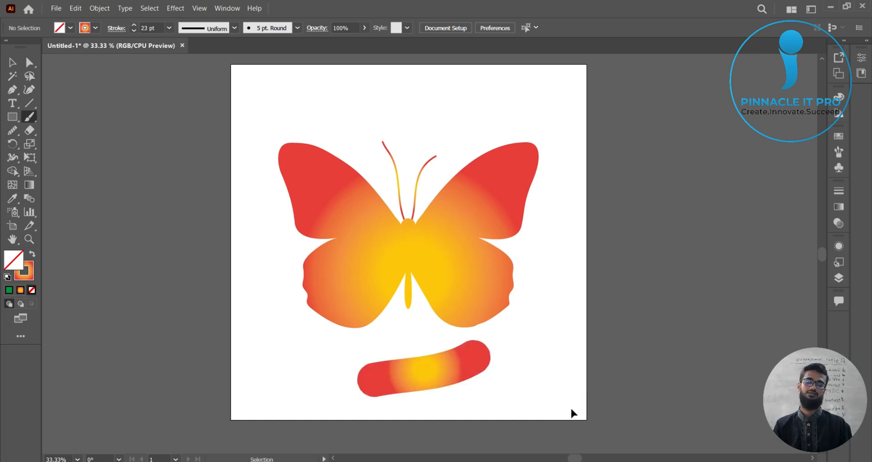
key("ctrl+z")
Step: Set the paintbrush stroke weight to 4 pt
left_click(96, 28)
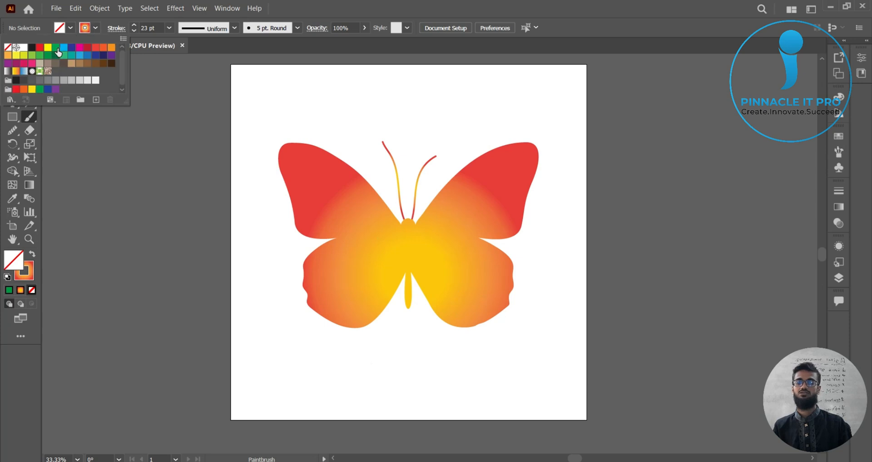
left_click(134, 30)
left_click(134, 31)
left_click(134, 30)
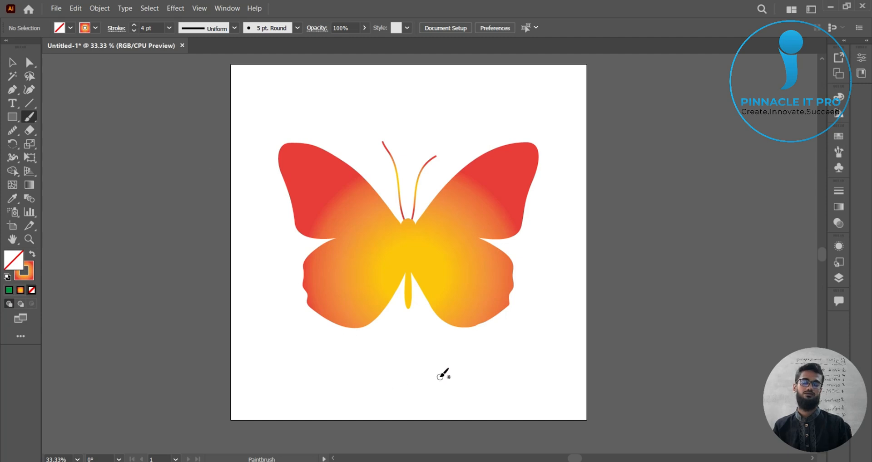
scroll(443, 374, "up", 1)
left_click_drag(382, 411, 527, 280)
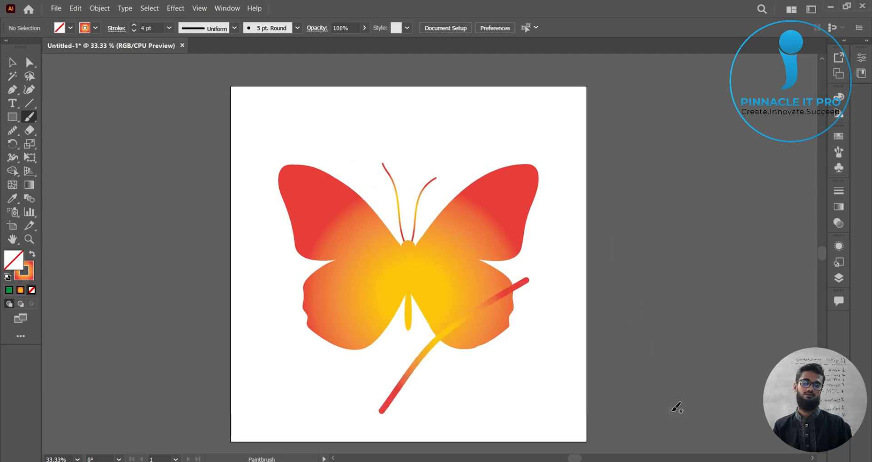
left_click_drag(420, 395, 550, 281)
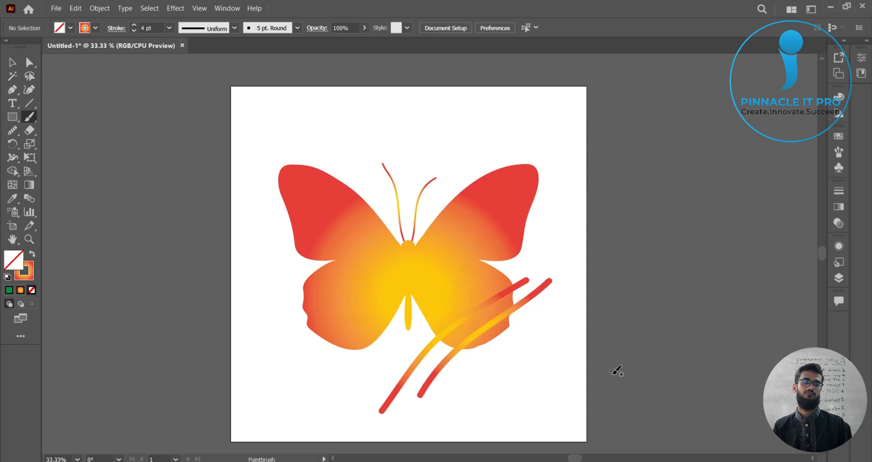
key("v")
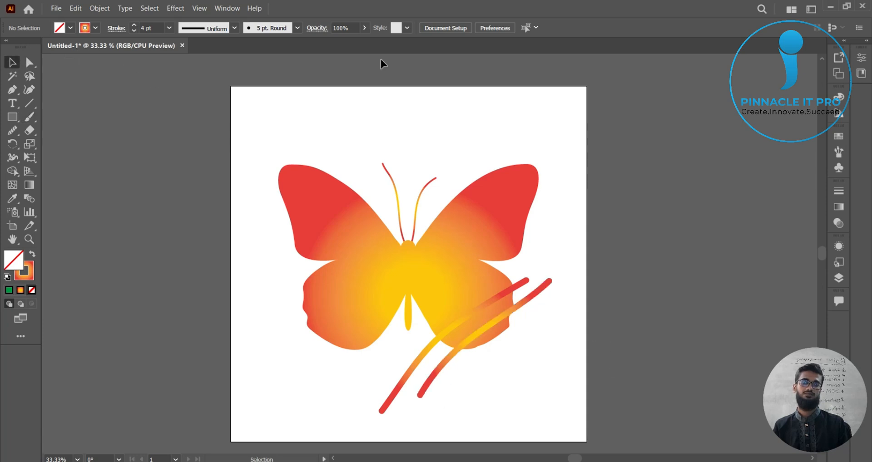
left_click(491, 213)
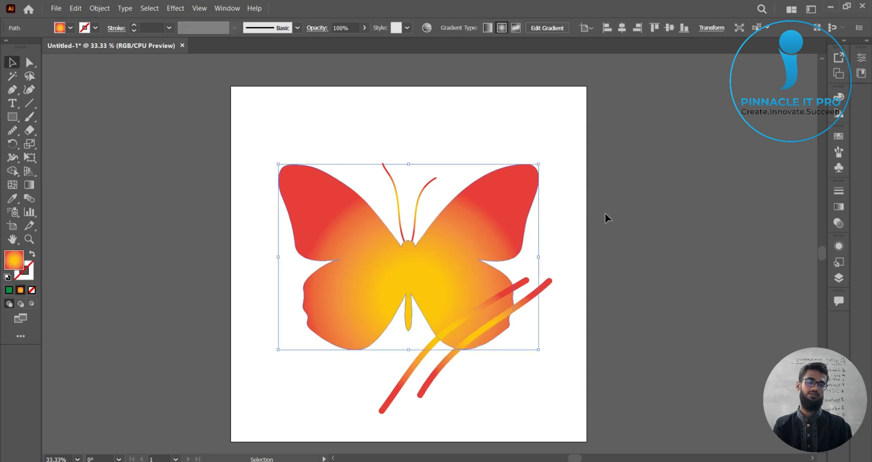
key("ctrl+shift+bracketright")
left_click(594, 218)
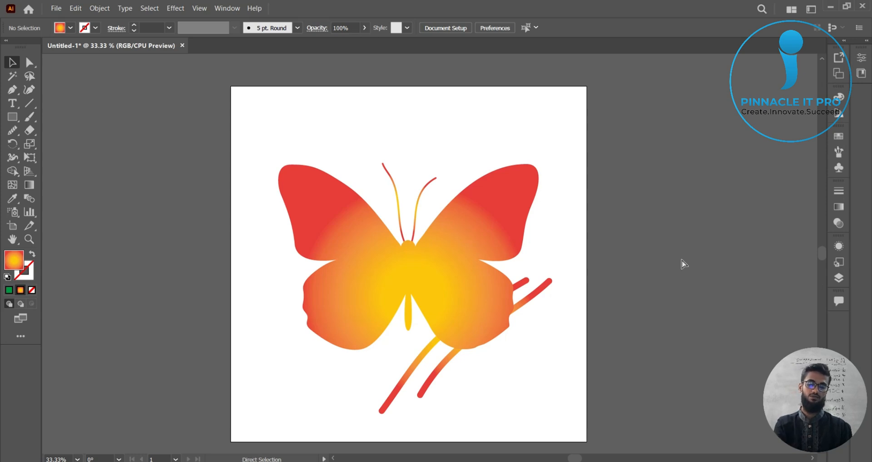
key("ctrl+z")
key("ctrl+z")
key("ctrl+z")
Step: Set the stroke colour to dark green and paint a curved stem from below the butterfly up past its right wing
left_click(90, 31)
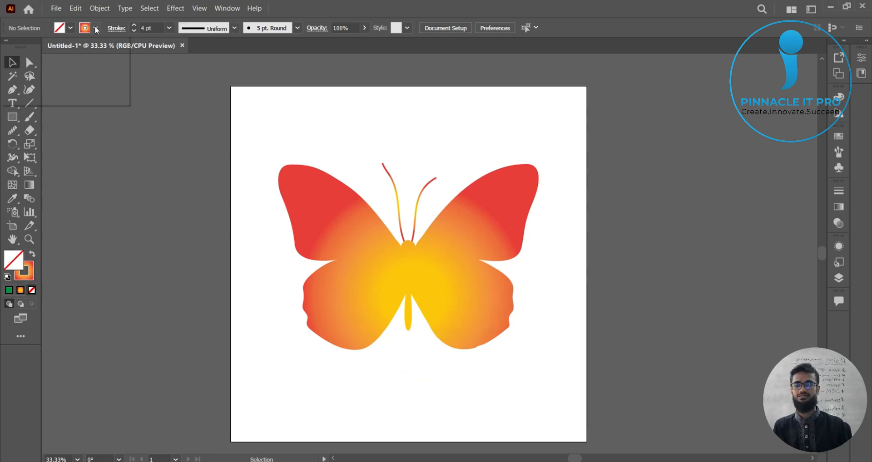
left_click(74, 35)
left_click(93, 29)
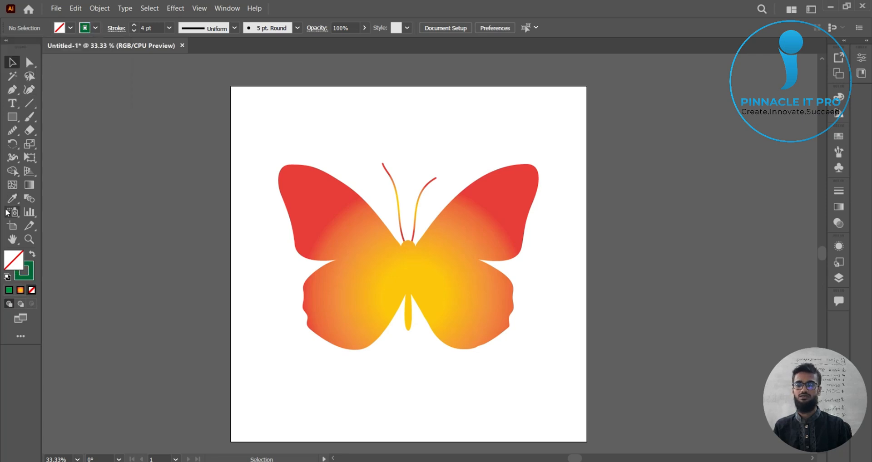
left_click(34, 115)
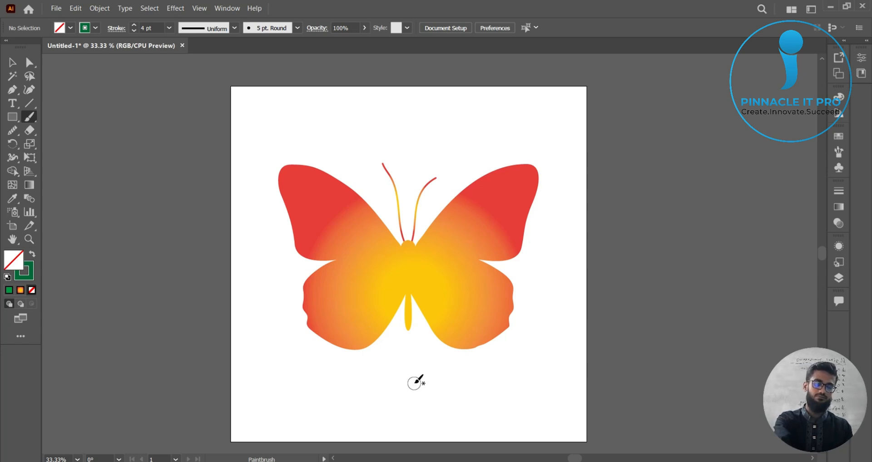
left_click_drag(415, 395, 580, 241)
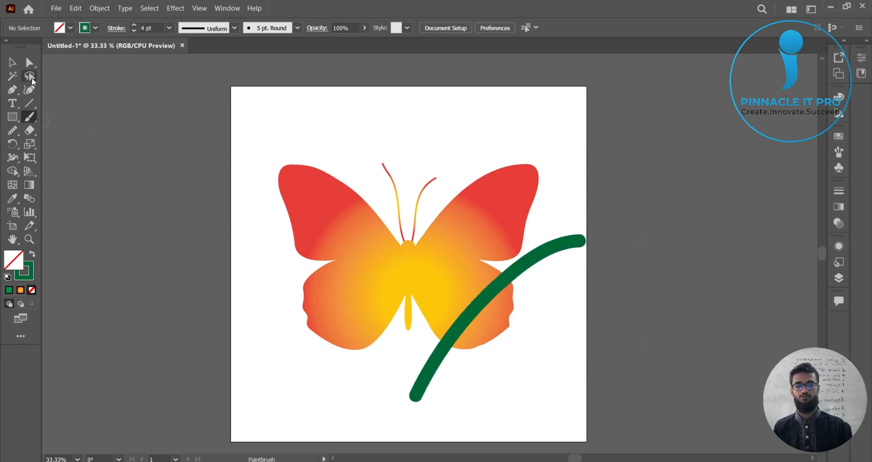
Step: Bring the butterfly shape to the front so it sits over the green stem
left_click(13, 64)
left_click(472, 213)
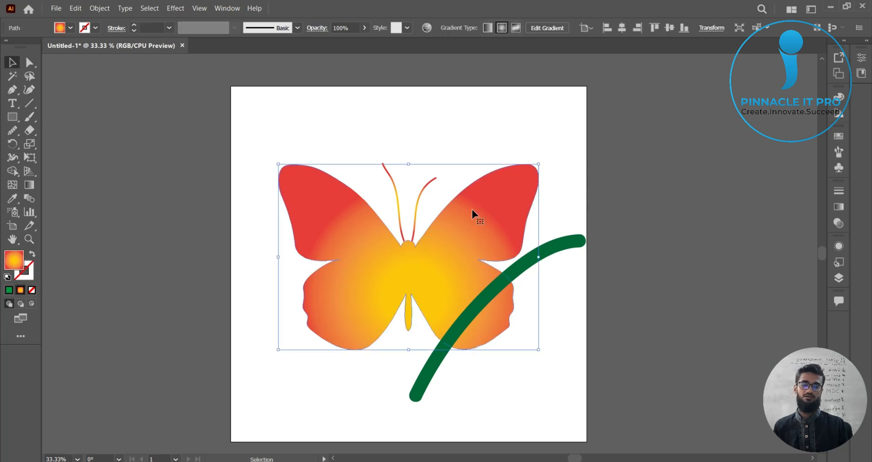
key("ctrl+shift+bracketright")
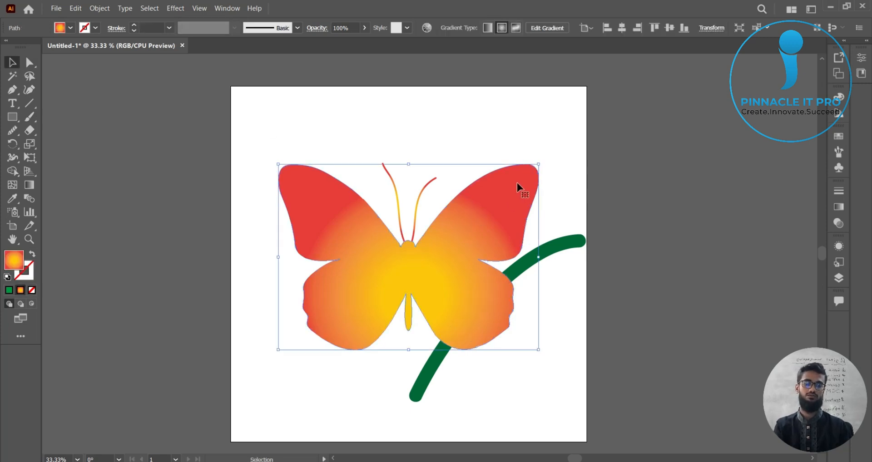
left_click(556, 156)
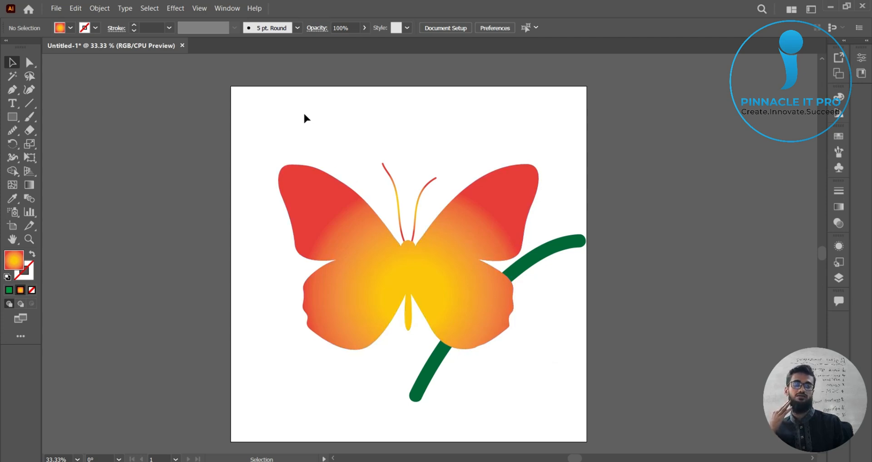
left_click(34, 118)
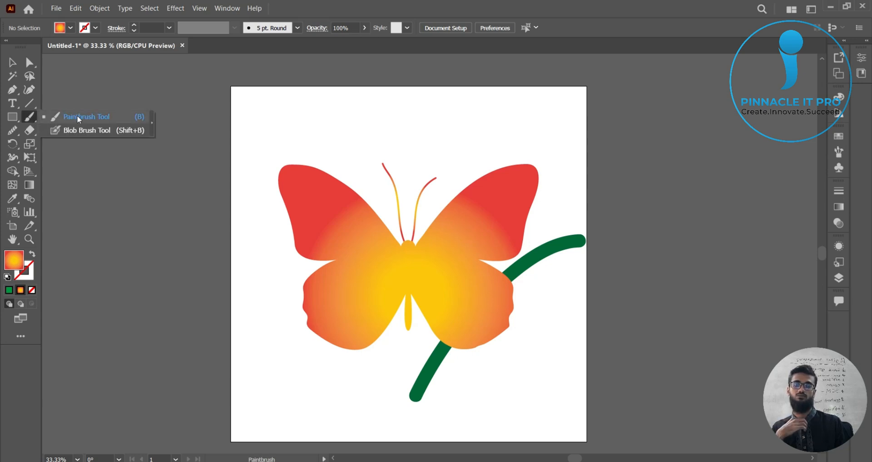
left_click(30, 119)
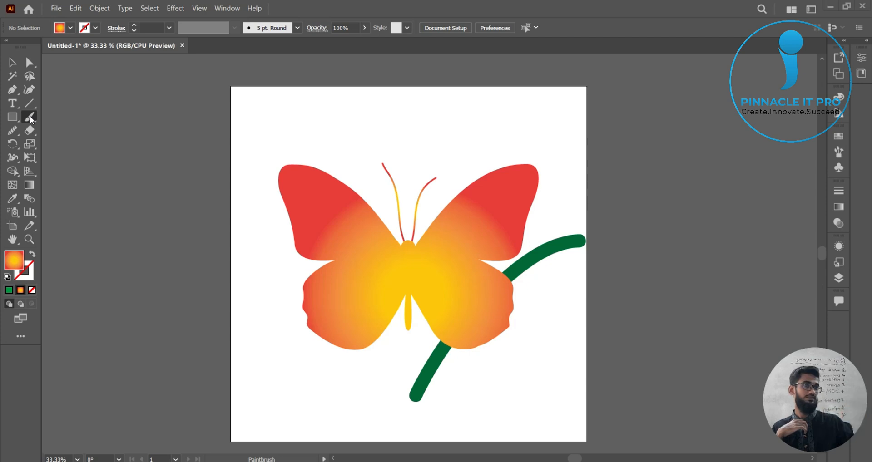
left_click(13, 64)
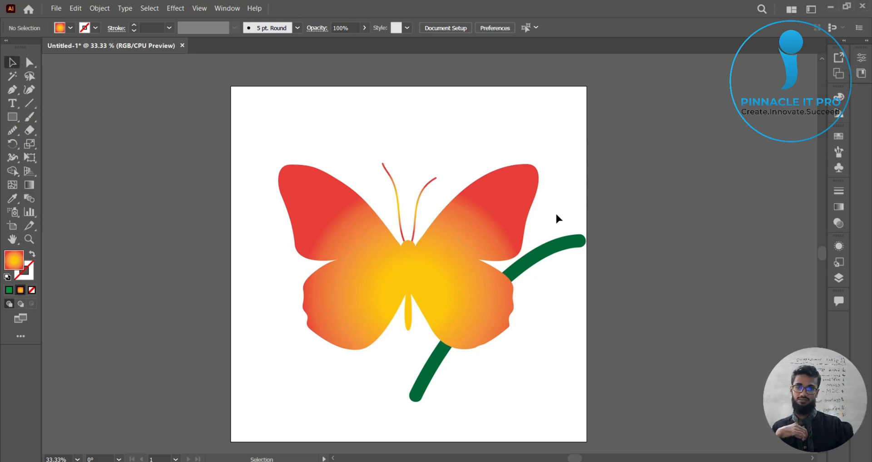
Step: Delete the green stem and then the butterfly with its antennae to clear the artboard
left_click(566, 247)
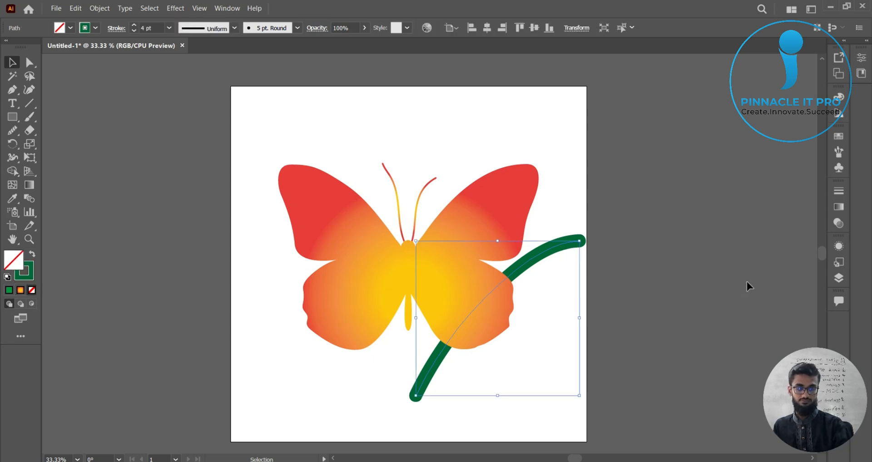
key("Delete")
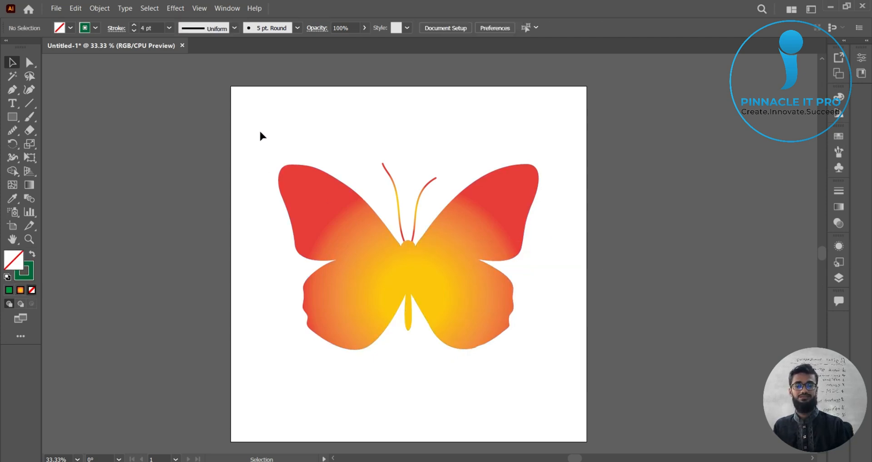
left_click_drag(256, 121, 562, 402)
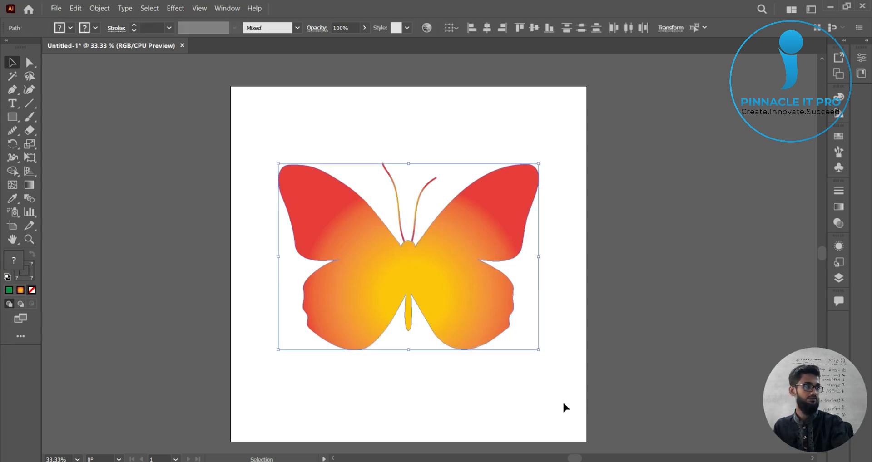
key("Delete")
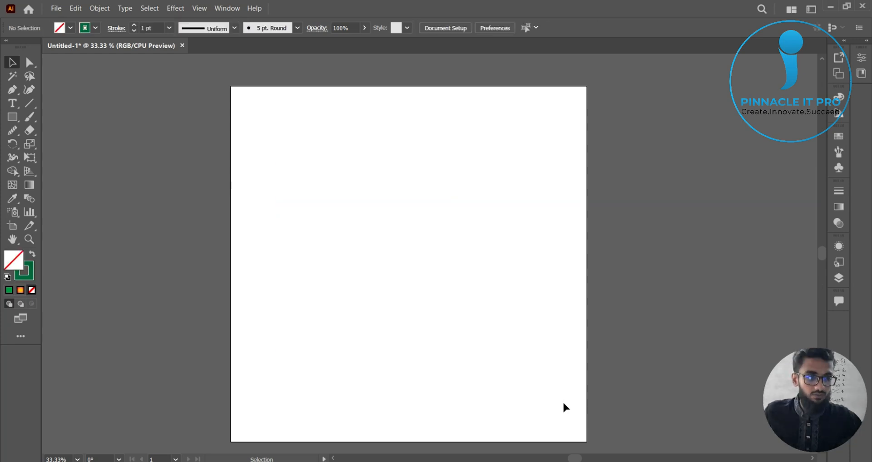
Step: Create a point text at 72 pt on the artboard reading "Eid Mubarak"
left_click(12, 104)
left_click(319, 213)
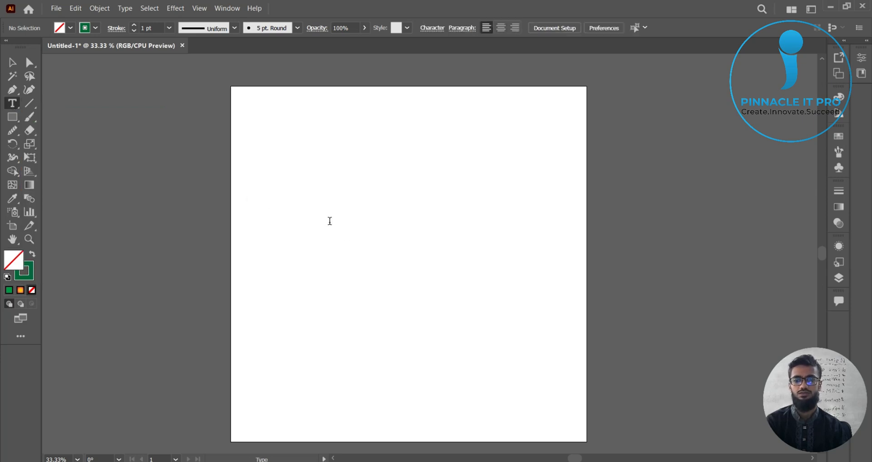
left_click(562, 28)
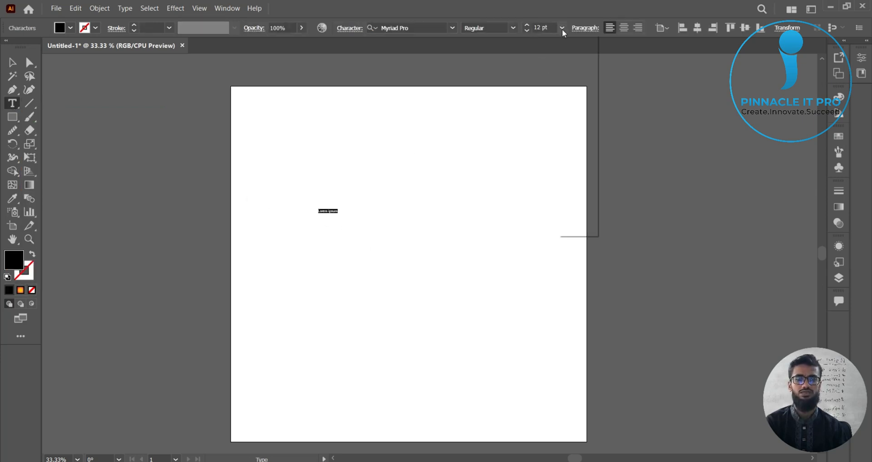
left_click(578, 230)
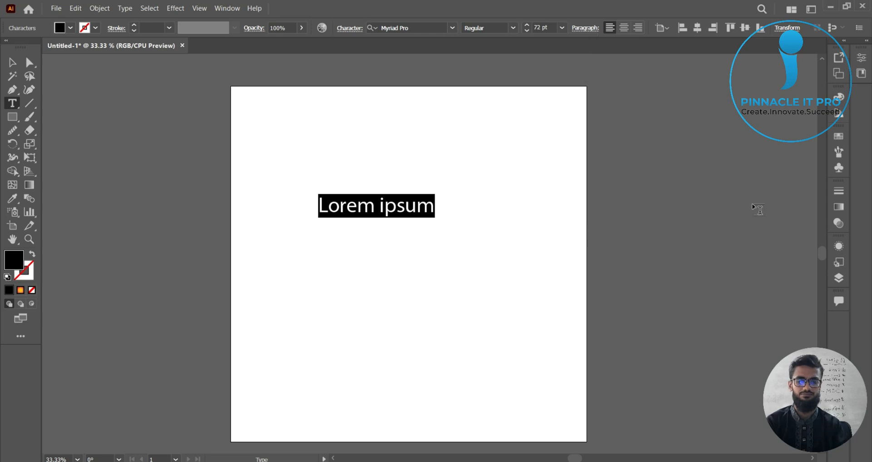
key("Left")
type("e")
key("BackSpace")
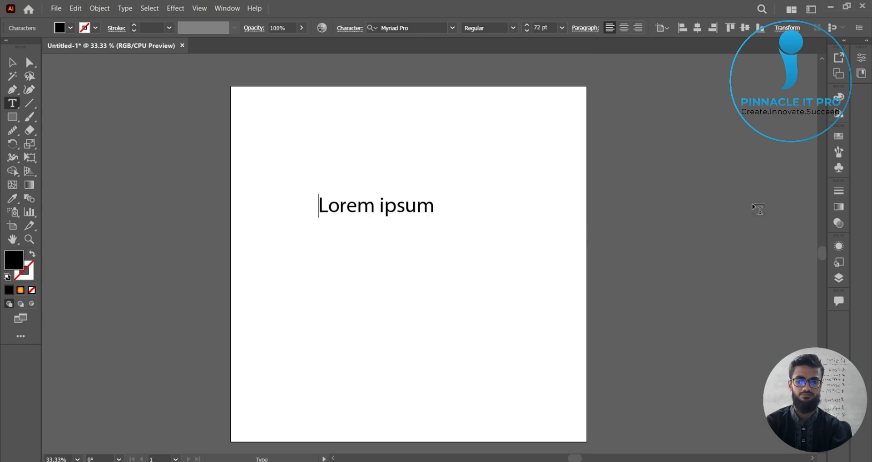
key("ctrl+a")
key("BackSpace")
type("Eid")
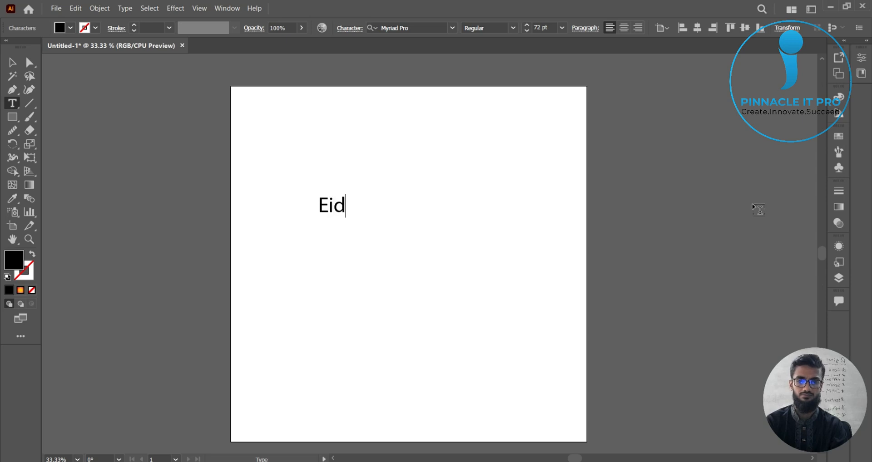
type(" Mubarak")
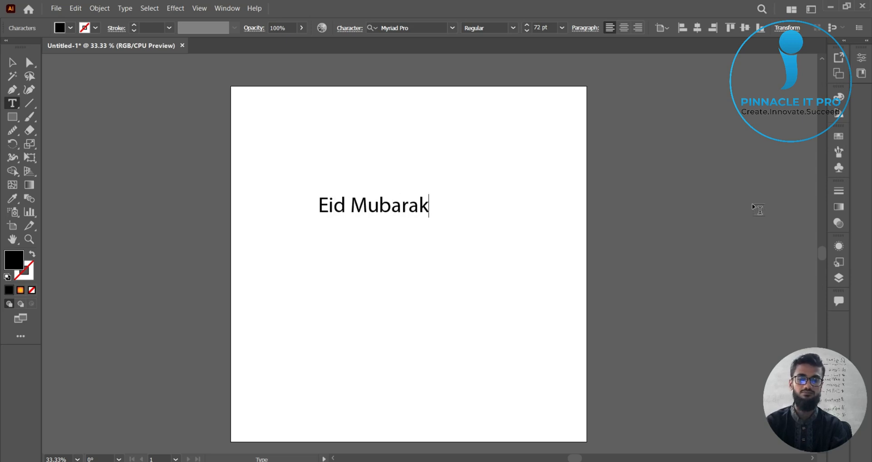
Step: Scale the text object larger and move it slightly higher on the artboard
left_click(12, 62)
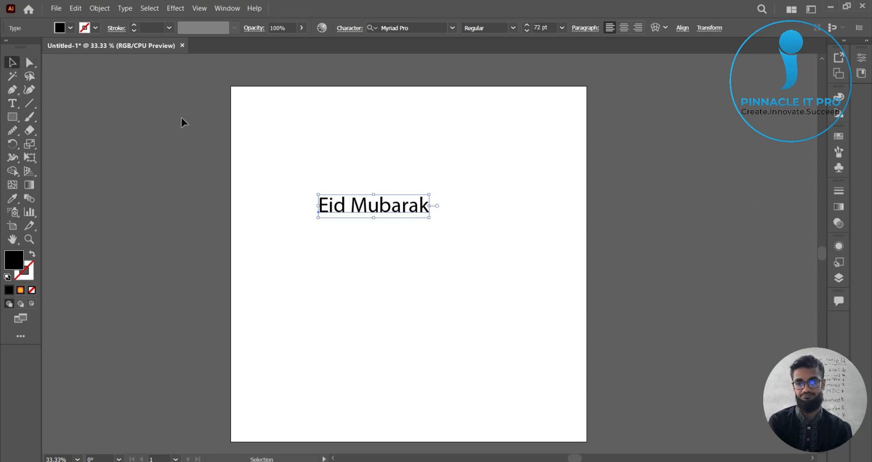
left_click_drag(429, 221, 551, 317)
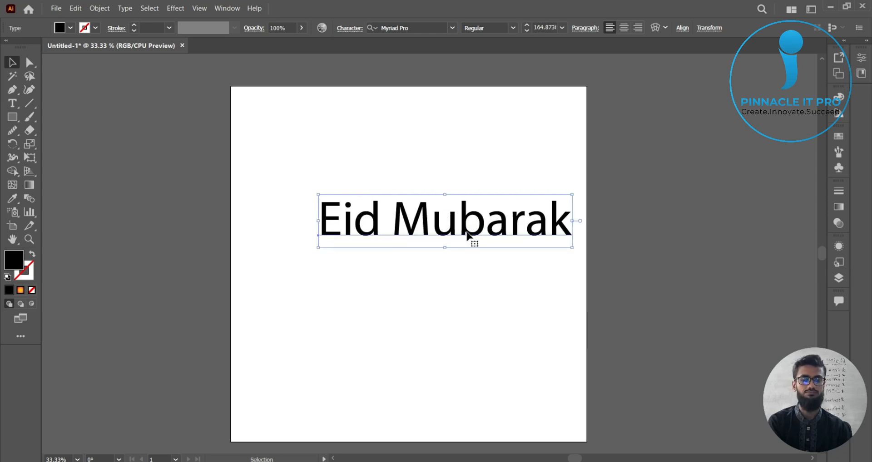
left_click_drag(469, 235, 431, 209)
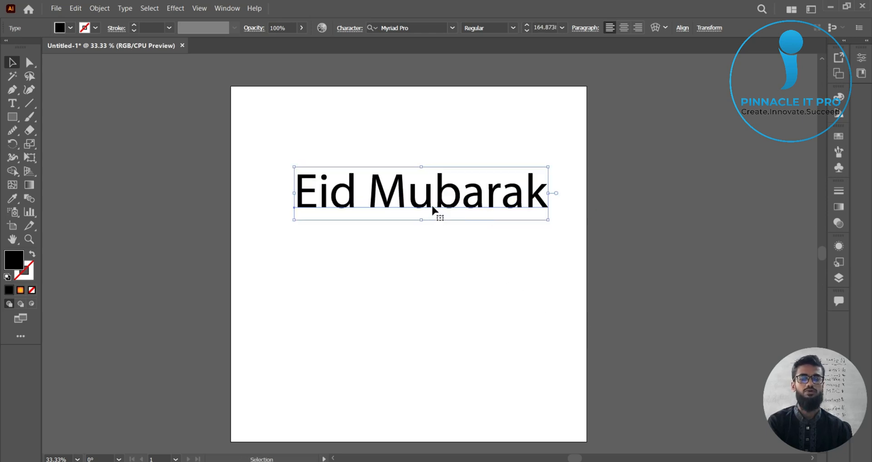
Step: Browse fonts for the text and apply Birds of Paradise - Personal use Only
left_click(456, 28)
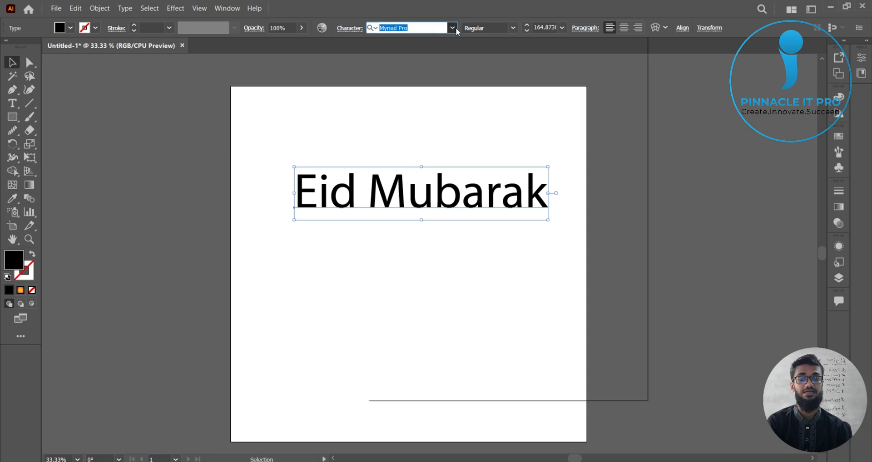
left_click(477, 137)
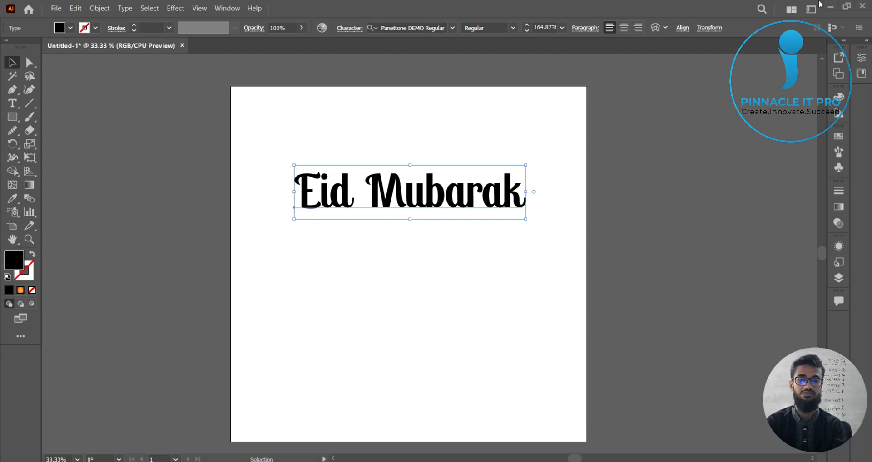
left_click(409, 29)
type("fab")
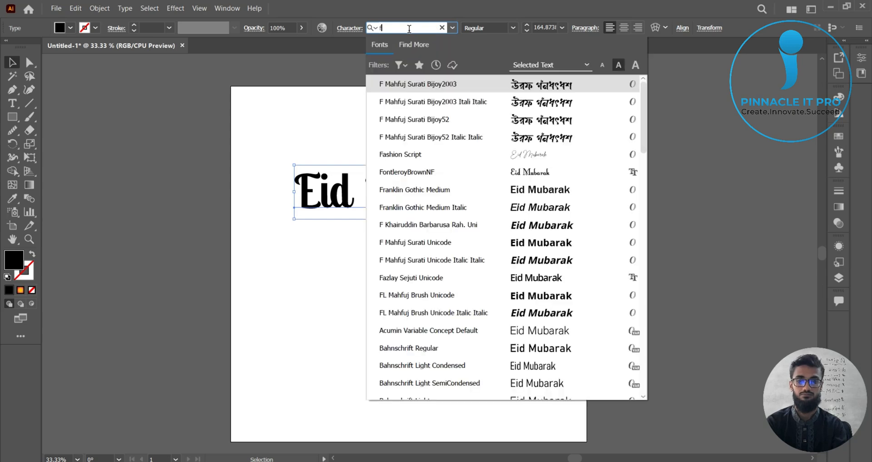
key("BackSpace")
key("BackSpace")
type("e")
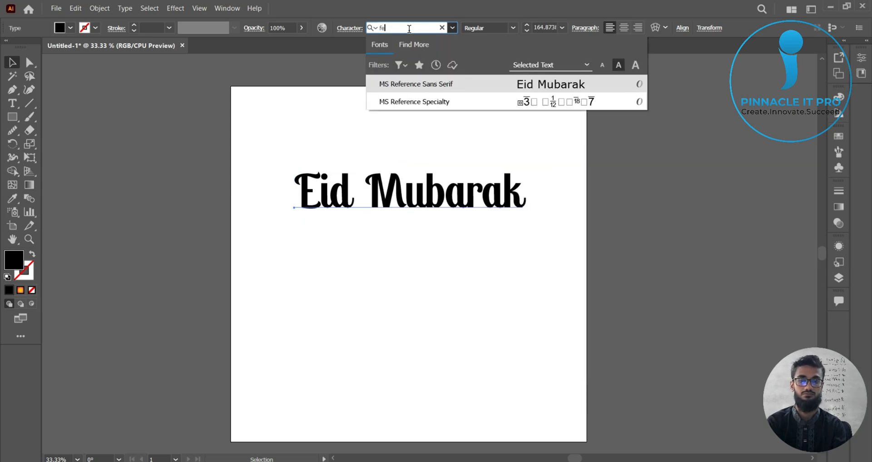
type("s")
key("BackSpace")
key("BackSpace")
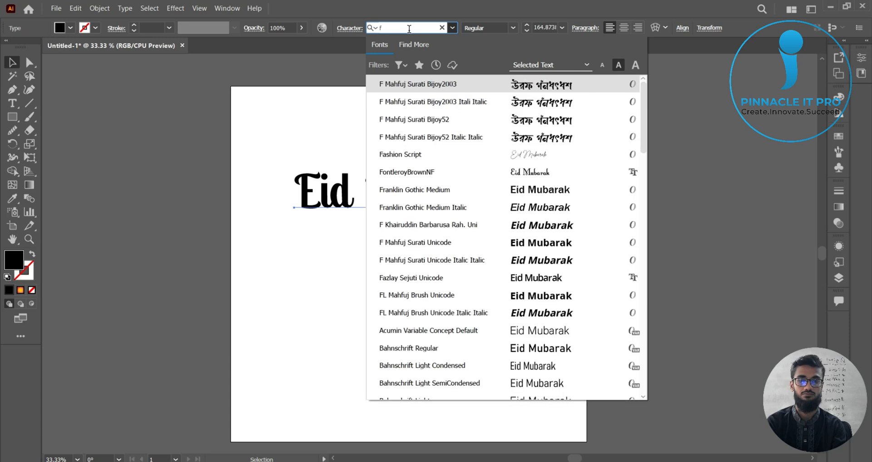
key("Down")
key("Down")
key("Down")
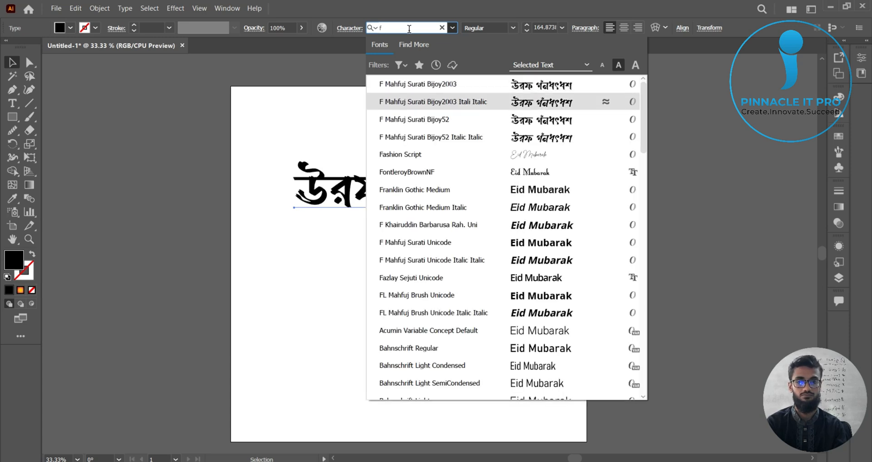
key("Down")
key("Down")
key("Down")
key("Up")
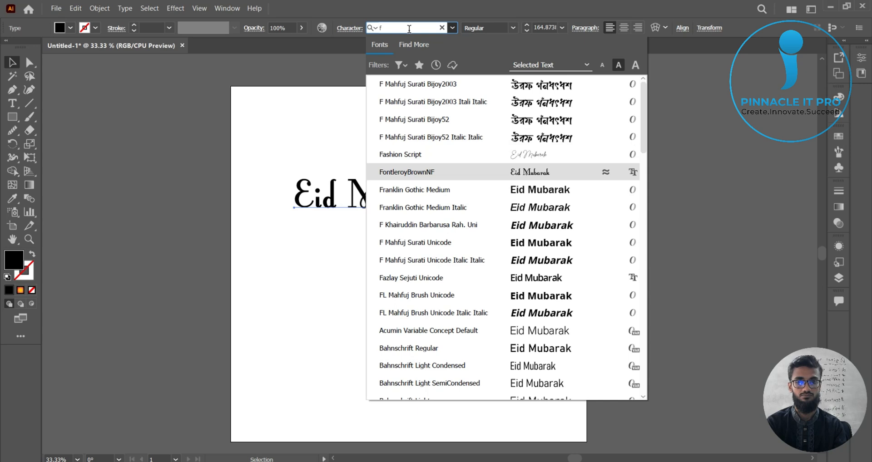
key("Down")
key("Down")
key("Down")
key("Down")
key("Down")
key("Down")
key("Down")
key("Down")
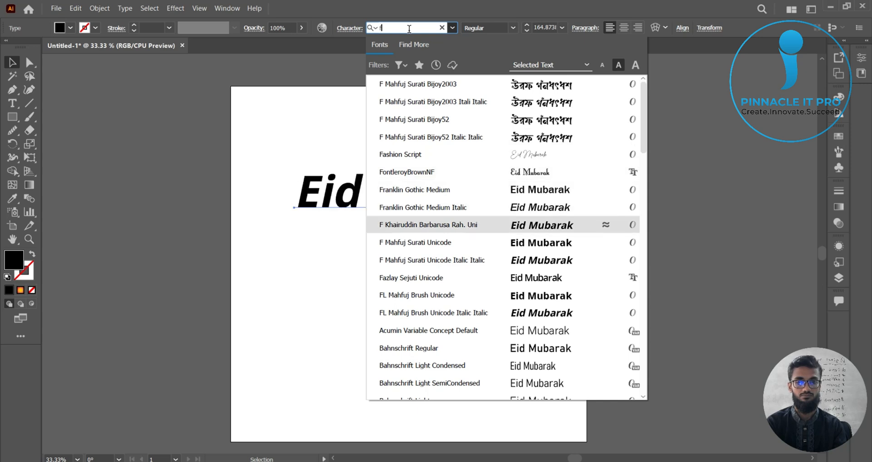
key("Down")
key("Down")
key("Down")
key("Down")
key("Down")
key("Down")
key("Down")
key("Down")
key("Down")
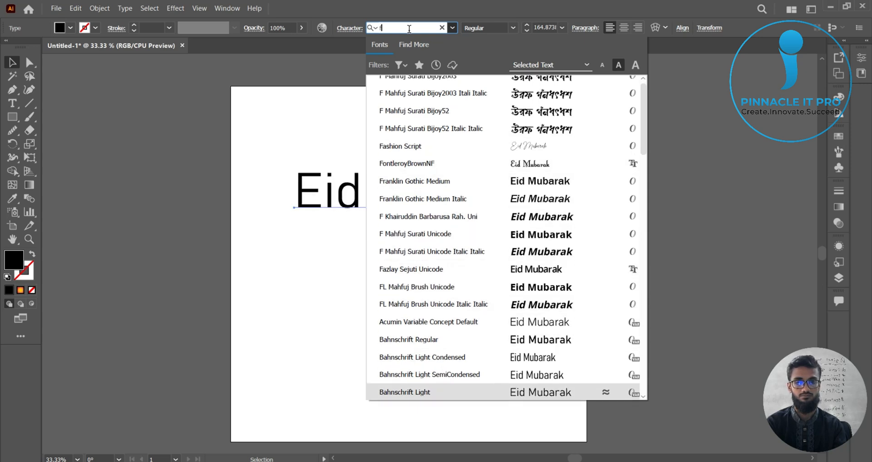
key("Down")
key("Down")
key("Down")
key("Down")
key("Down")
key("Down")
key("Down")
key("Down")
key("Down")
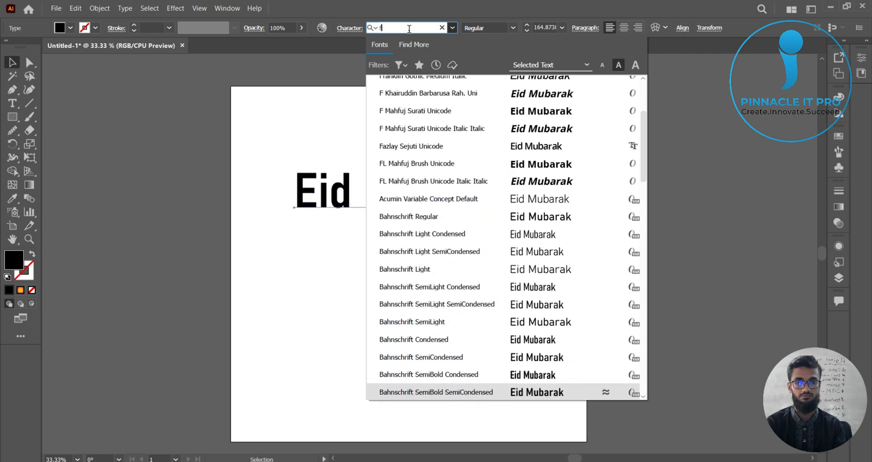
key("Down")
key("Up")
key("Up")
key("Up")
key("Down")
key("Down")
key("Down")
key("Down")
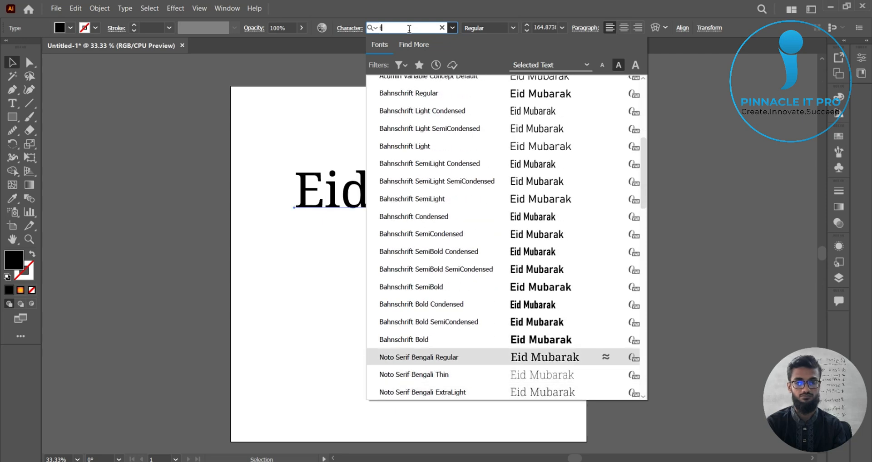
key("Down")
key("Down")
key("Down")
key("Down")
key("Down")
key("Down")
key("Down")
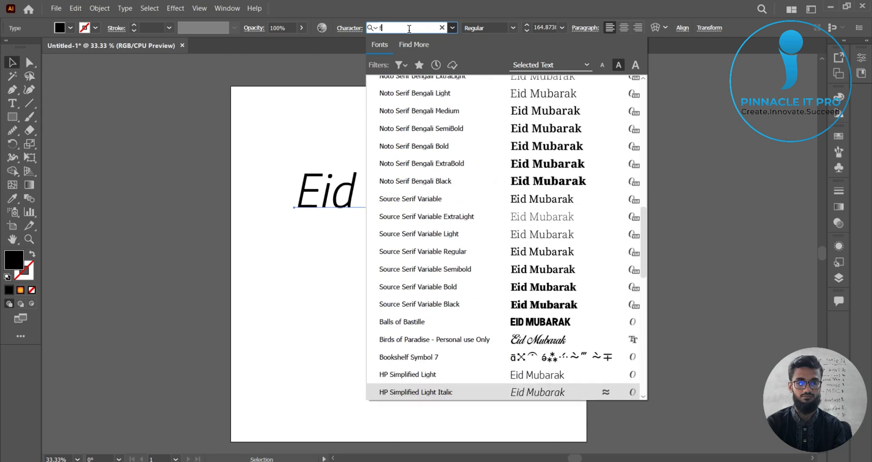
key("Up")
key("Up")
key("Up")
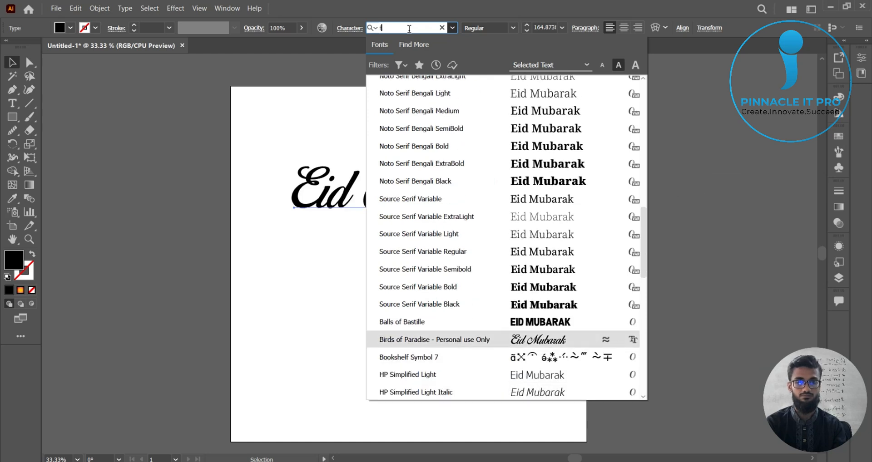
key("Return")
left_click(14, 65)
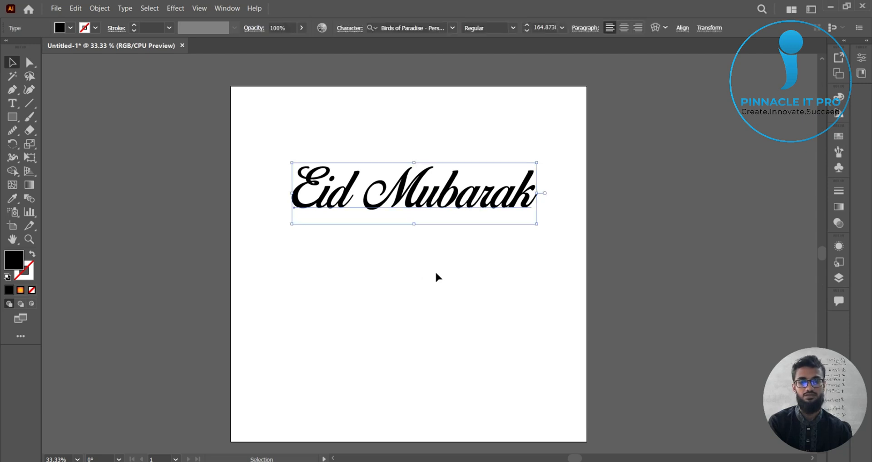
Step: Delete the word "Mubarak" from the text line, leaving only "Eid"
left_click(12, 103)
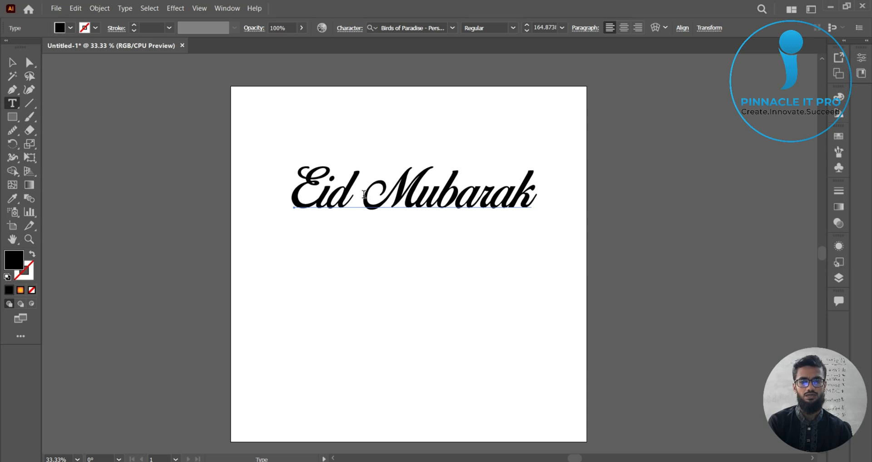
left_click_drag(364, 195, 542, 195)
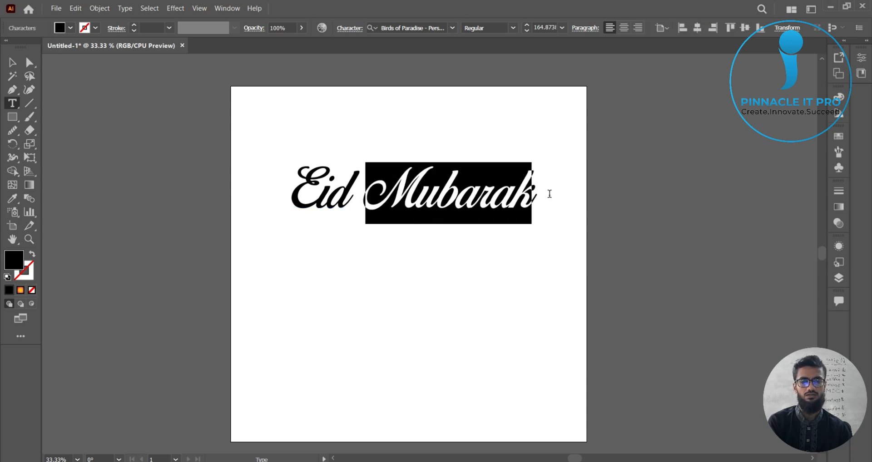
key("BackSpace")
key("BackSpace")
left_click(12, 62)
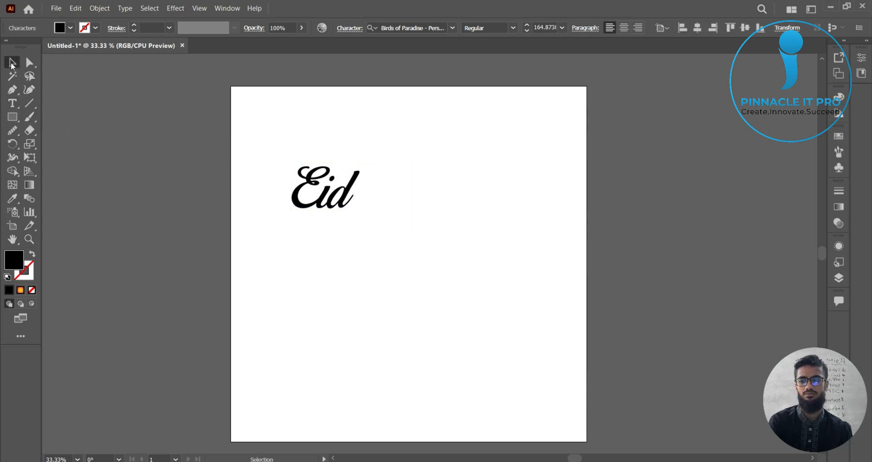
Step: Duplicate the Eid text directly below it and change the copy's text to "Mubarak"
left_click(343, 208)
left_click_drag(344, 208, 344, 268)
key("t")
double_click(329, 255)
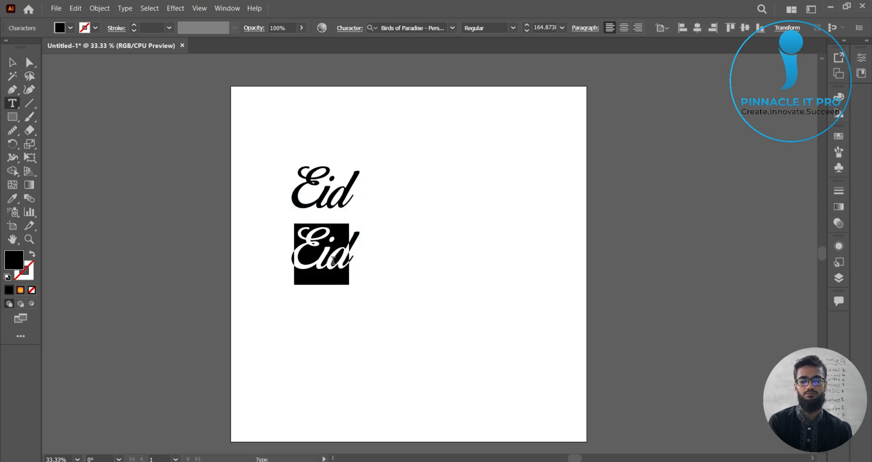
type("Mubarak")
left_click(10, 56)
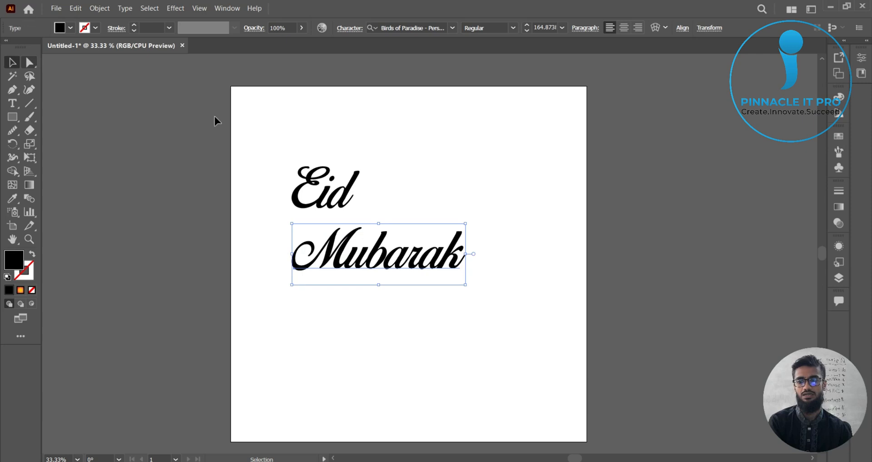
Step: Scale the Eid text larger, keeping it above the Mubarak line
left_click(357, 193)
left_click_drag(359, 224, 408, 191)
left_click(443, 229)
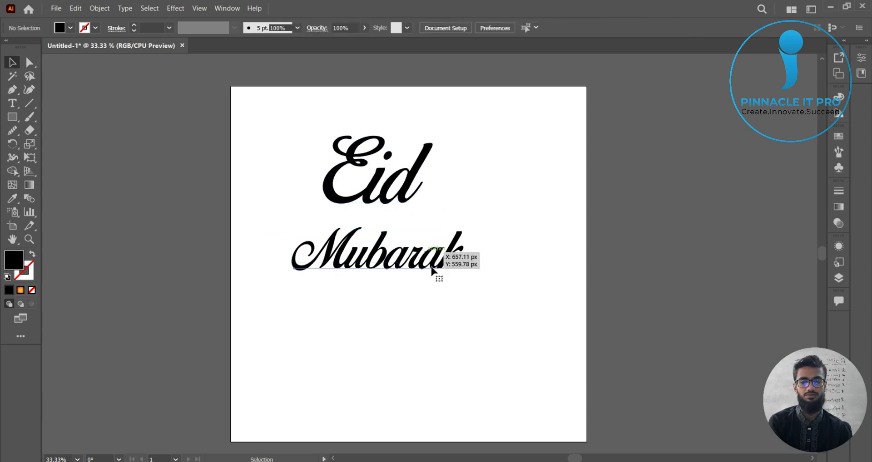
Step: Move the Mubarak text up and to the right under Eid, then scale it larger
left_click_drag(401, 271, 428, 247)
left_click(450, 273)
left_click(444, 246)
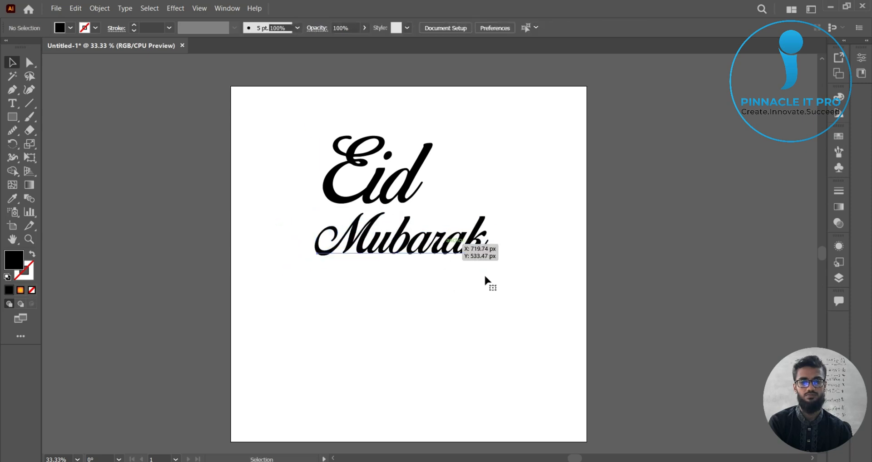
left_click(455, 297)
left_click(420, 251)
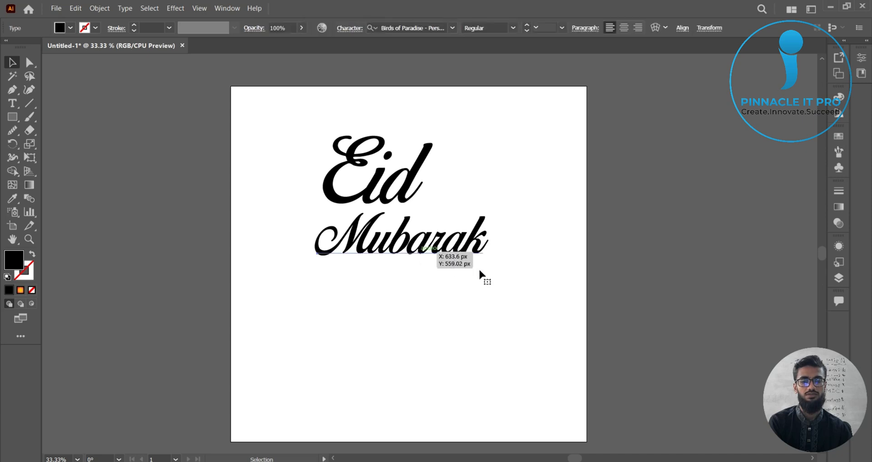
left_click_drag(489, 271, 549, 319)
left_click(473, 303)
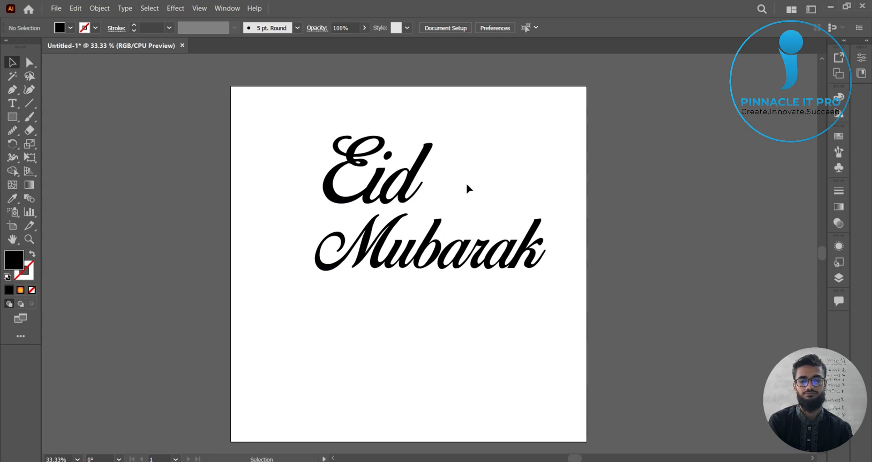
Step: With the Paintbrush tool, draw a curved swash looping from above Eid down through the end of Mubarak
left_click(397, 195)
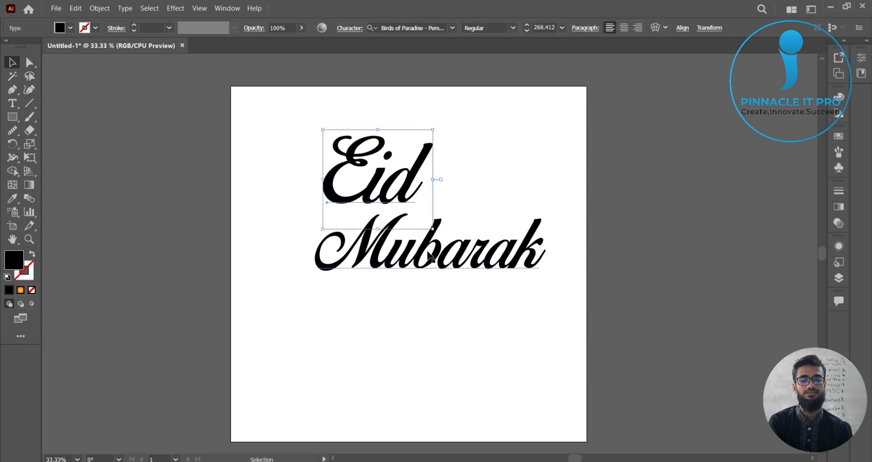
left_click(425, 258)
left_click(29, 116)
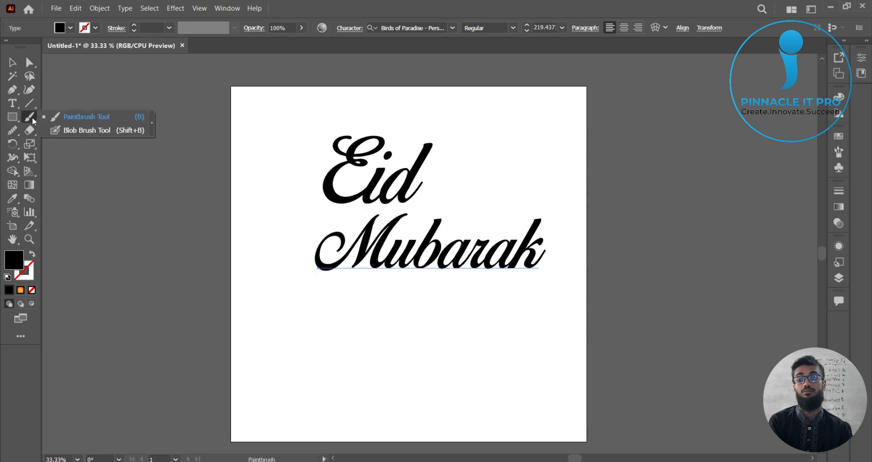
left_click(64, 118)
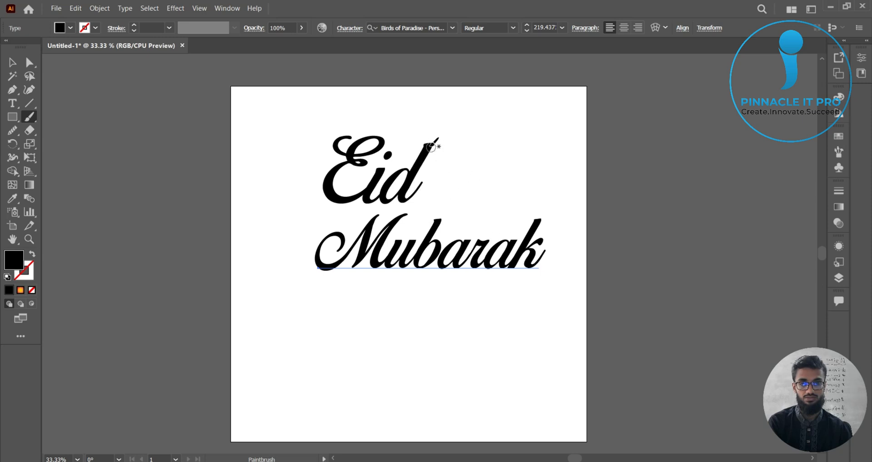
mouse_move(435, 140)
left_mouse_down()
mouse_move(491, 198)
mouse_move(463, 296)
left_mouse_up()
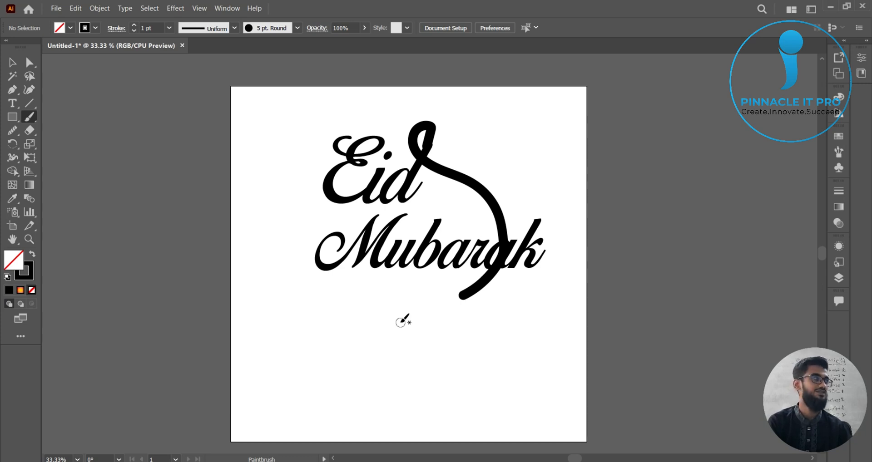
Step: Try to apply the text's appearance to the brush swash with the Eyedropper, then swap fill and stroke back
key("ctrl+plus")
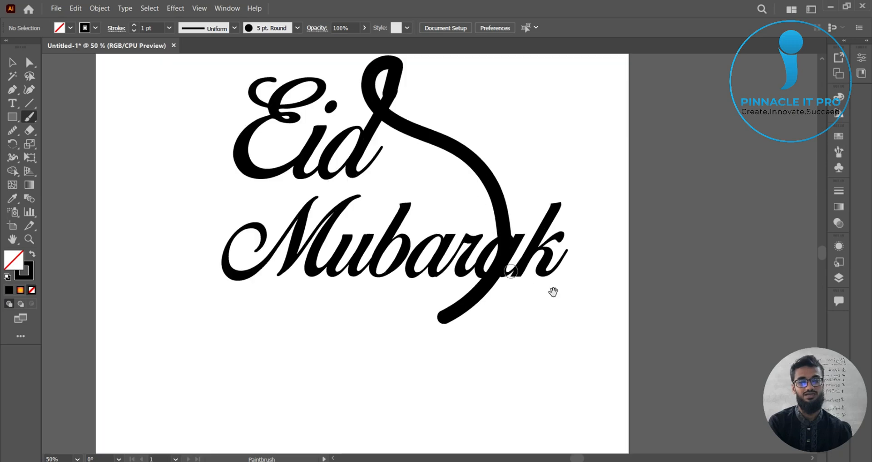
left_click_drag(555, 292, 550, 343)
key("v")
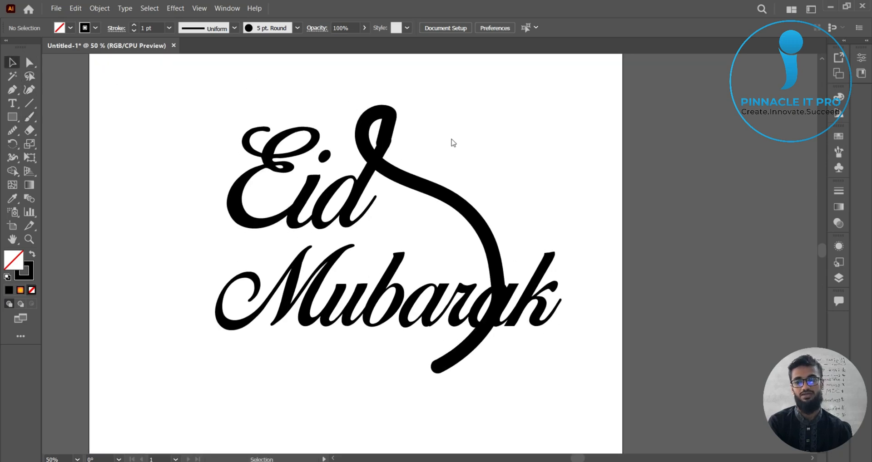
left_click(468, 210)
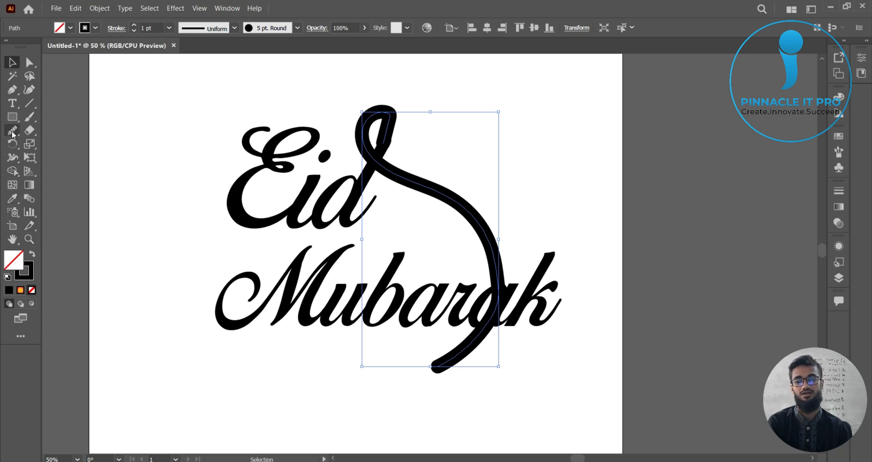
left_click(12, 198)
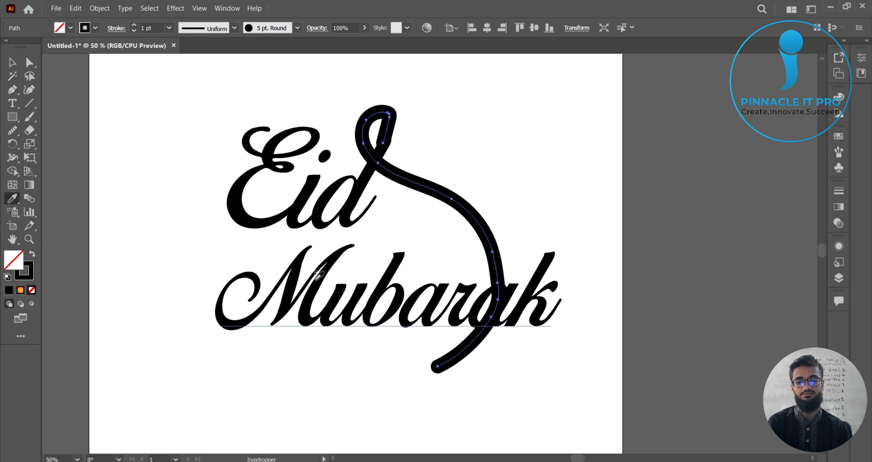
left_click(310, 307)
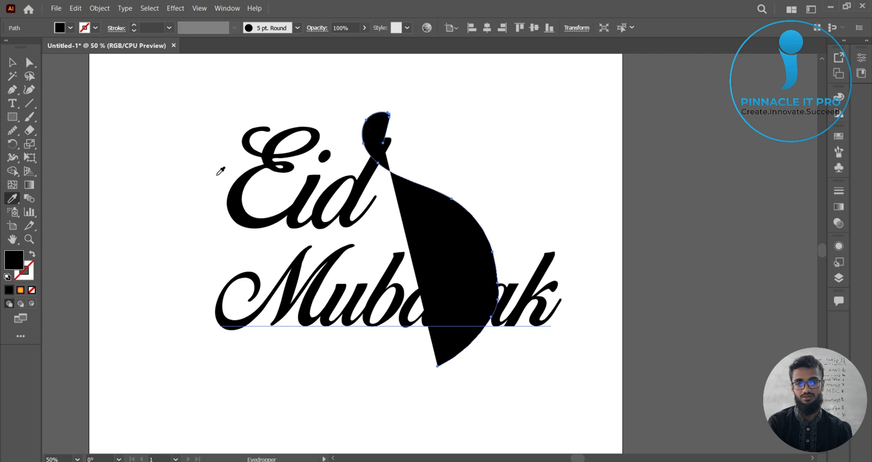
left_click(33, 255)
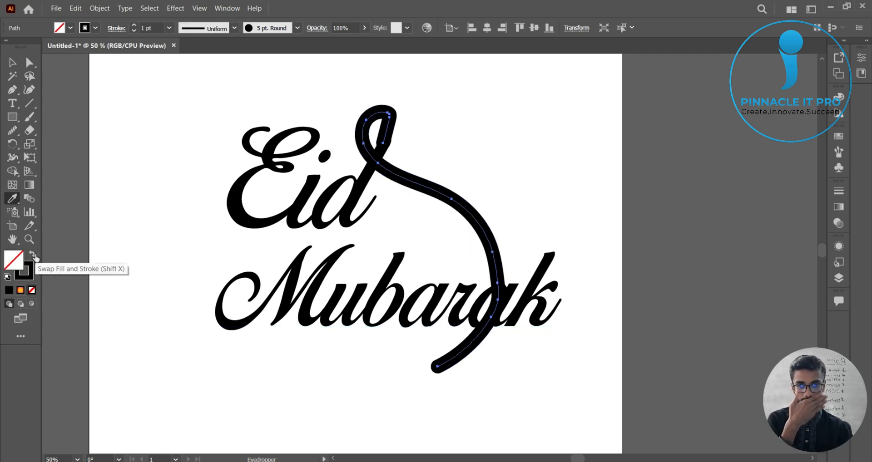
key("v")
left_click(452, 146)
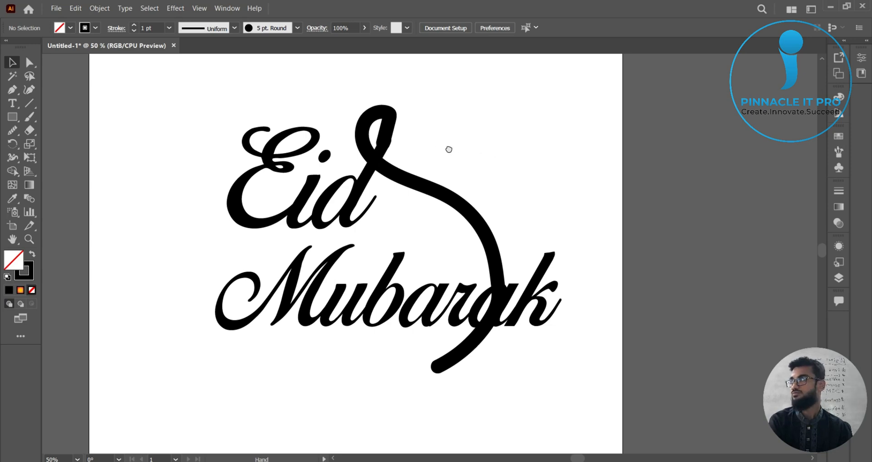
left_click_drag(450, 148, 487, 163)
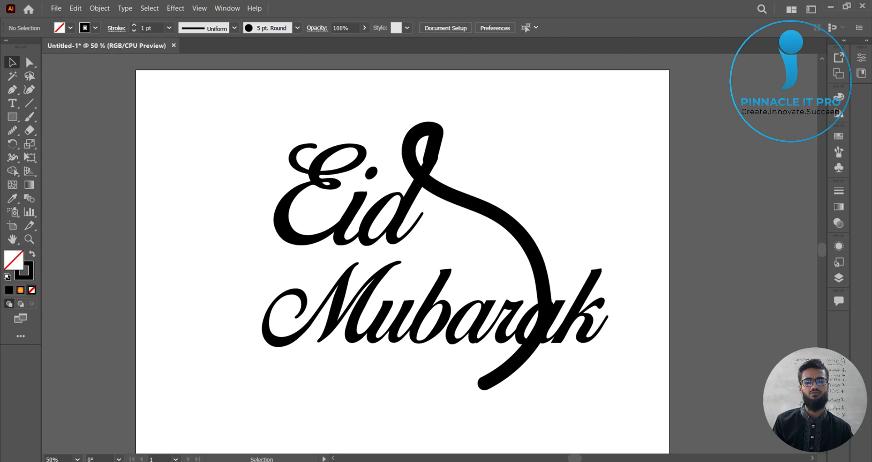
Step: Switch to the Chrome browser and open a new tab
mouse_move(575, 461)
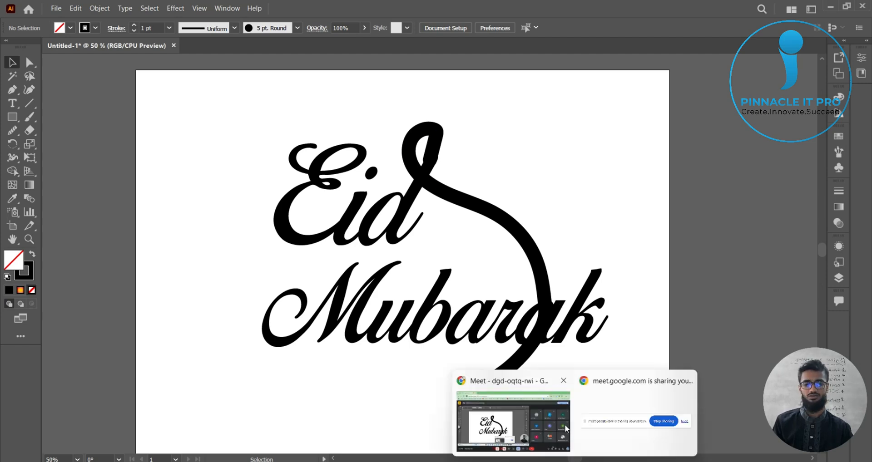
left_click(565, 429)
key("ctrl+t")
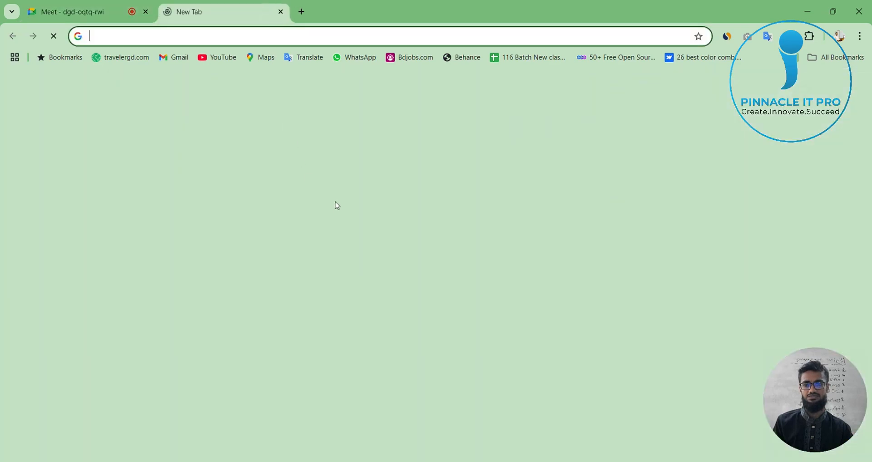
left_click(341, 240)
type("d")
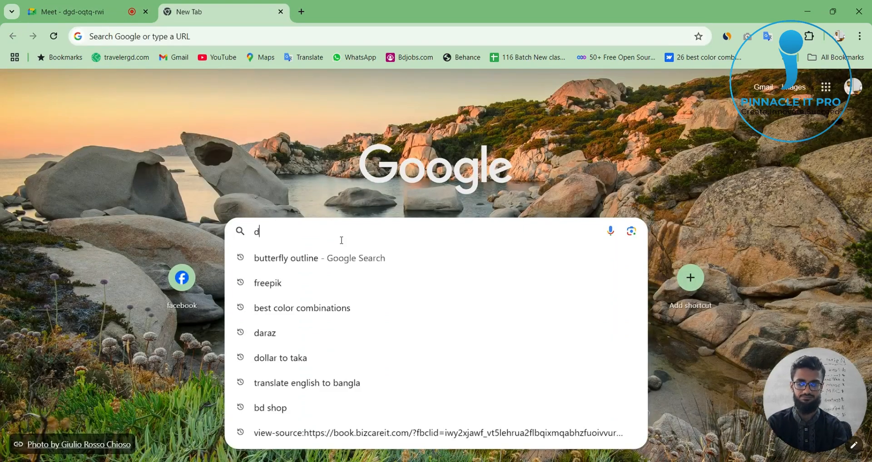
type("igital ")
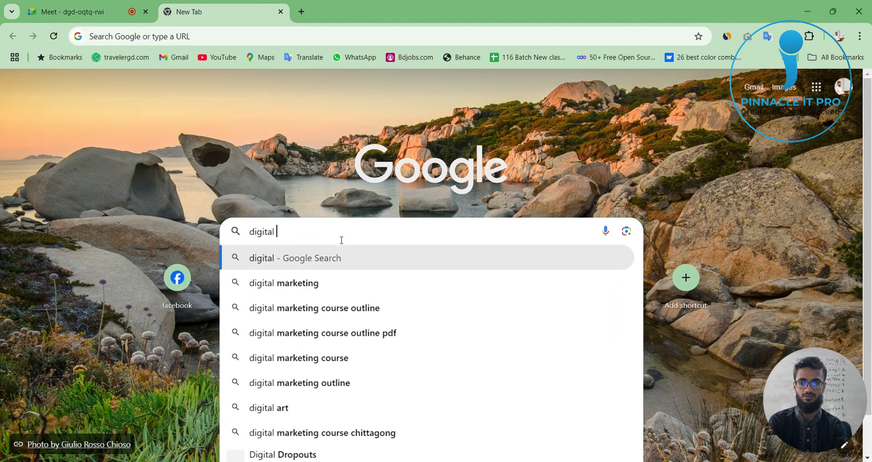
type("boa")
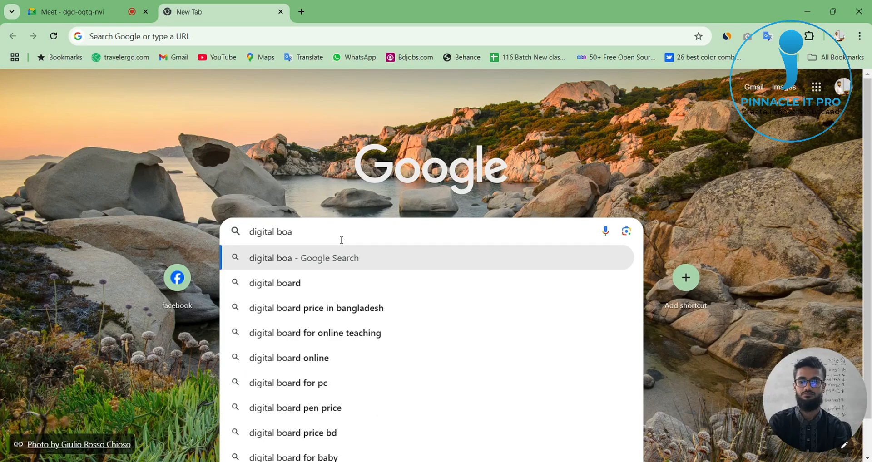
type("rd")
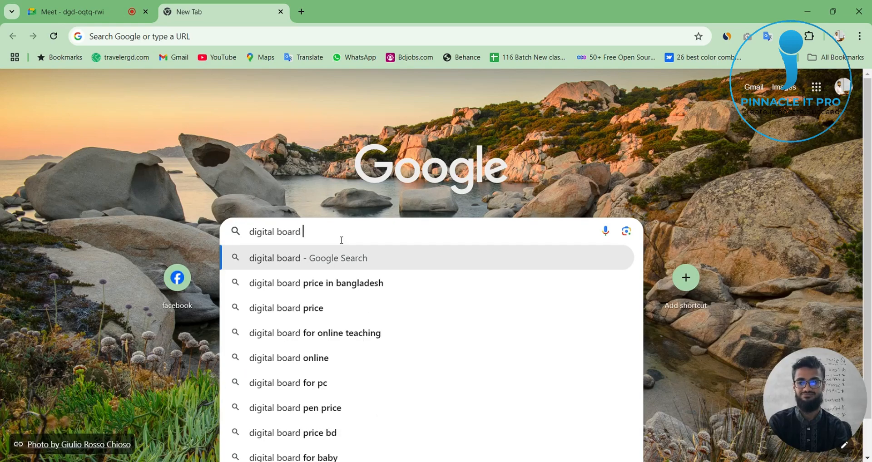
type(" for ")
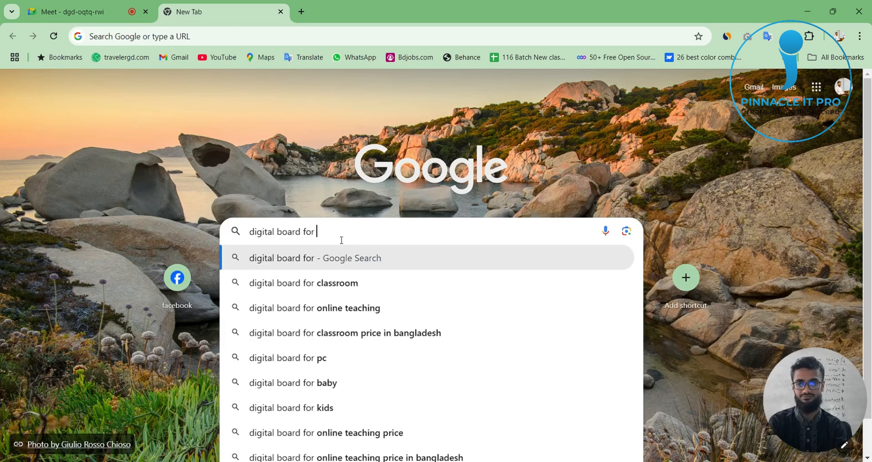
type("graphic")
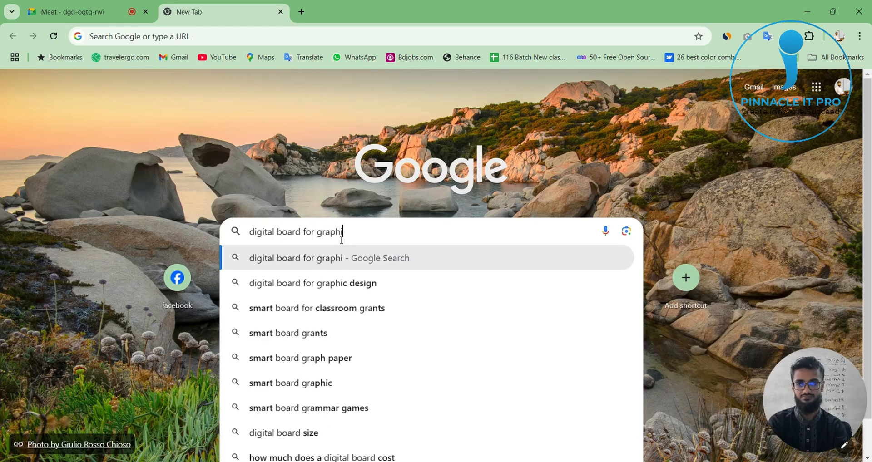
double_click(282, 232)
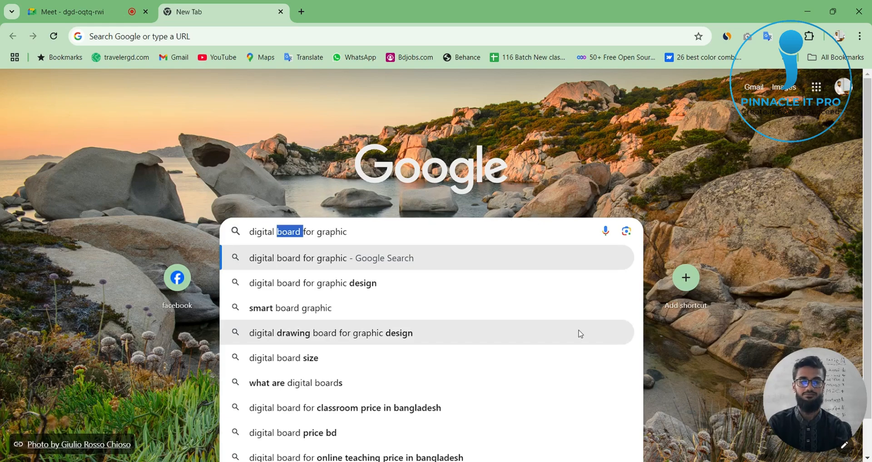
key("BackSpace")
key("BackSpace")
key("BackSpace")
key("BackSpace")
key("BackSpace")
key("BackSpace")
key("BackSpace")
key("BackSpace")
key("BackSpace")
key("ctrl+a")
key("BackSpace")
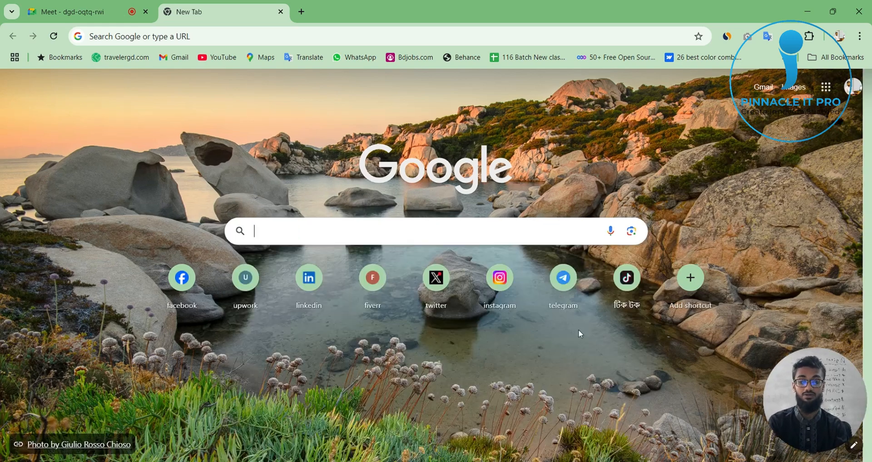
Step: Enter a Google search for "graphics des"
type("graphic")
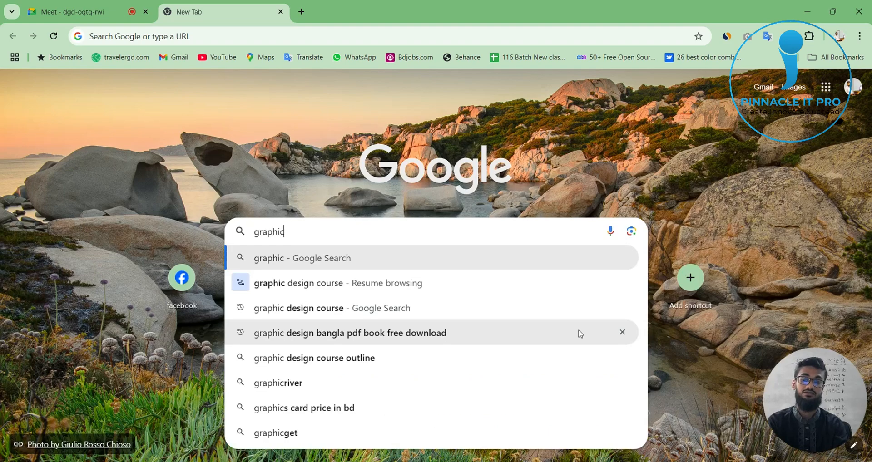
type("s")
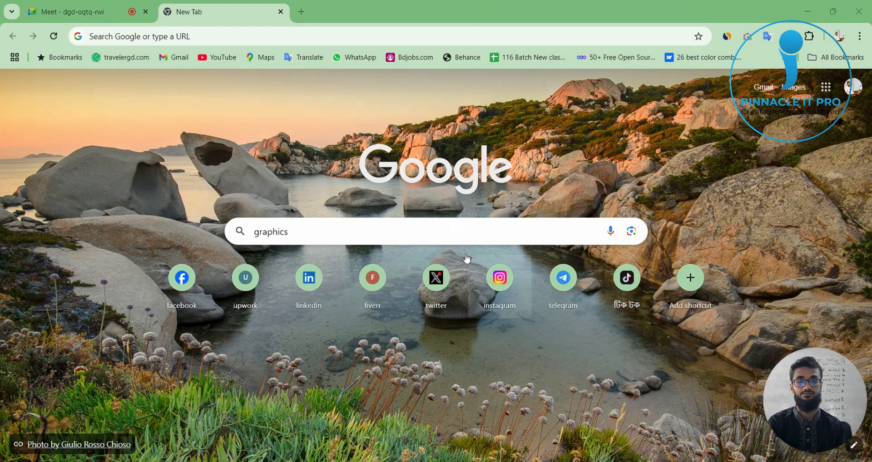
left_click(459, 229)
type("des")
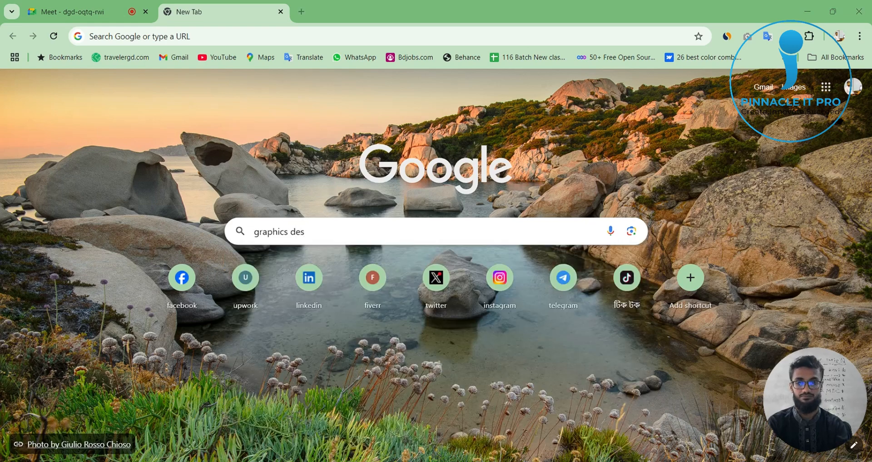